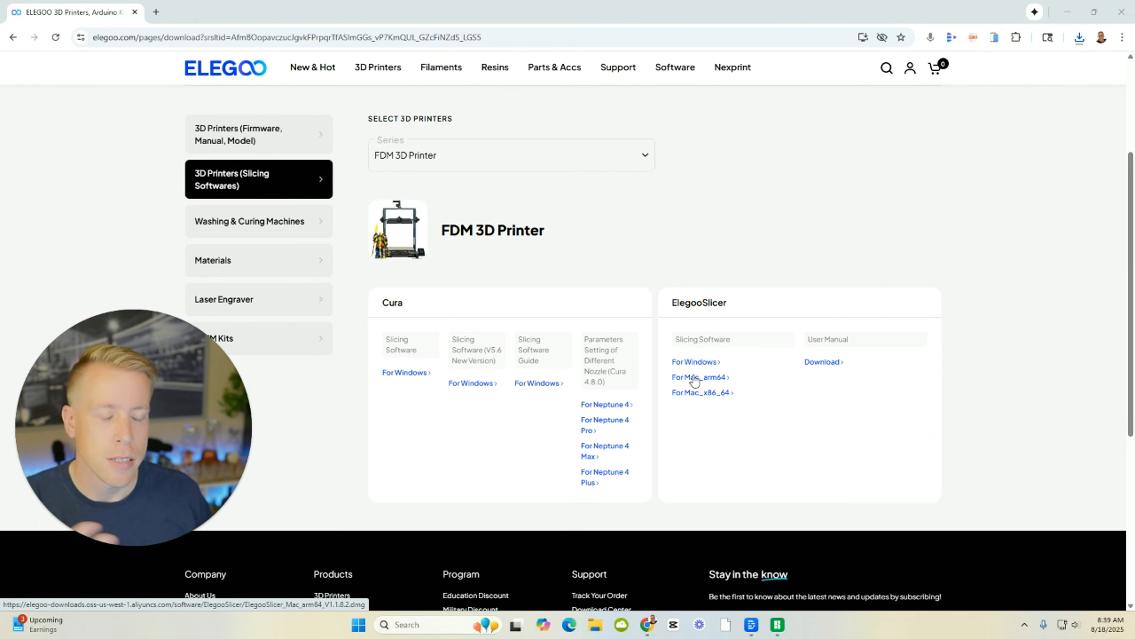
Launch ElegooSlicer from the desktop and create a new project.
{"action": "mouse_move", "coordinate": [149, 553]}
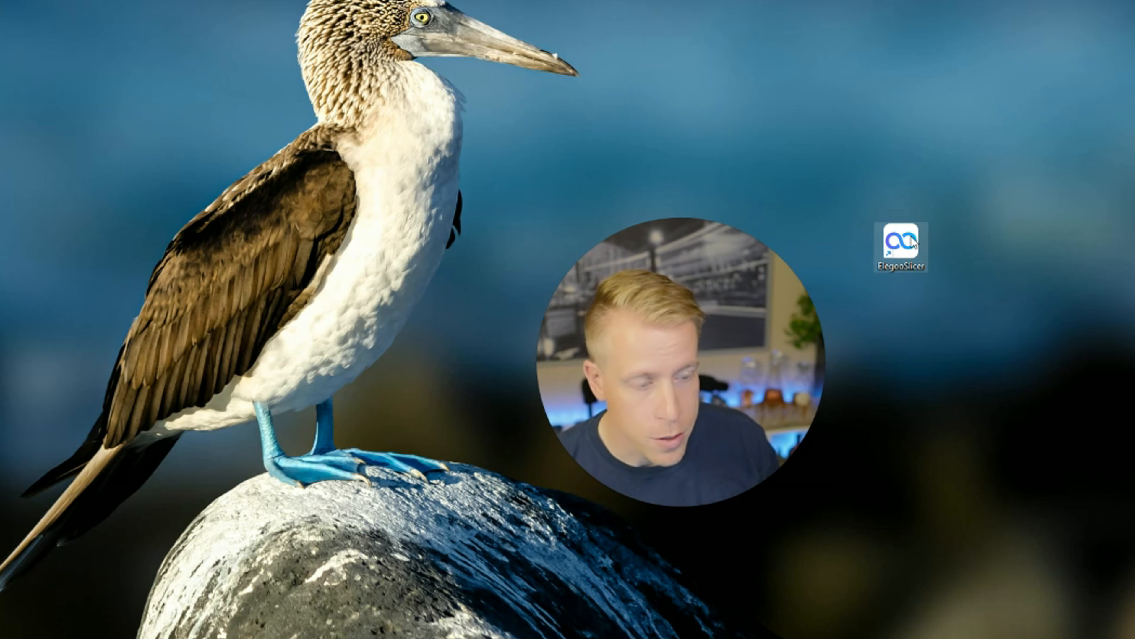
{"action": "left_click_drag", "start_coordinate": [915, 246], "coordinate": [860, 174]}
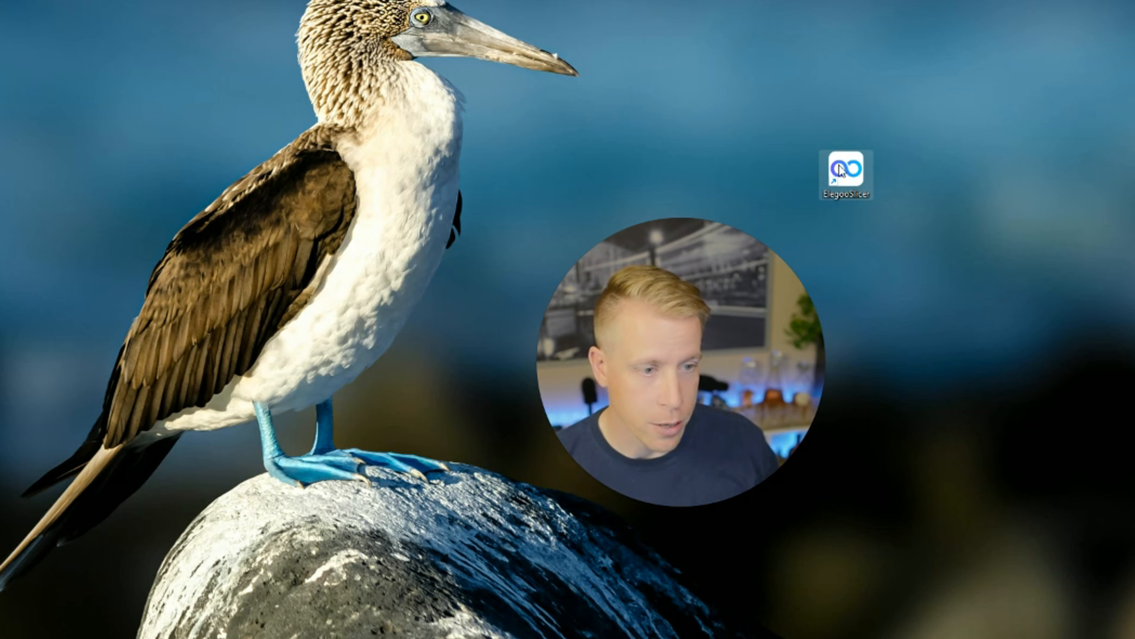
{"action": "double_click", "coordinate": [851, 179]}
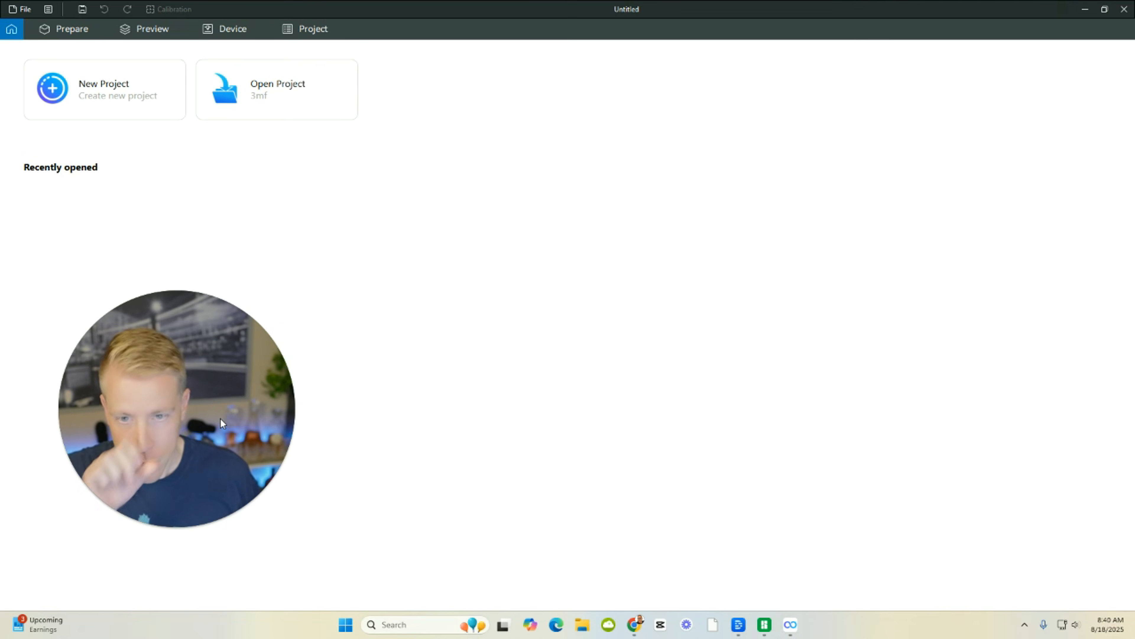
{"action": "left_click_drag", "start_coordinate": [222, 442], "coordinate": [928, 425]}
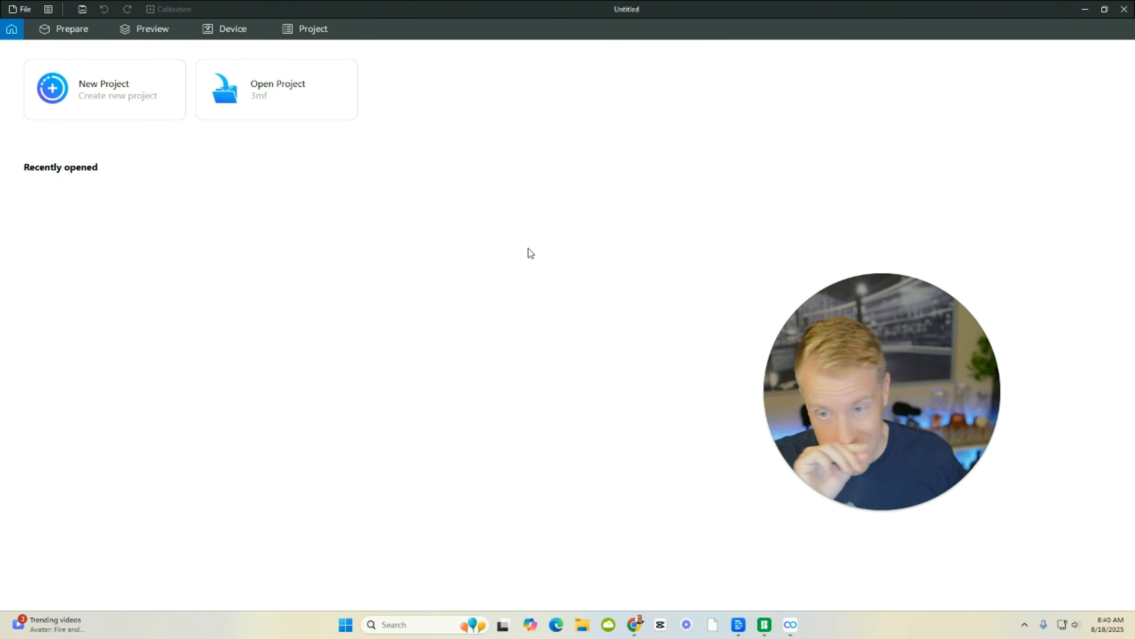
{"action": "left_click", "coordinate": [99, 92]}
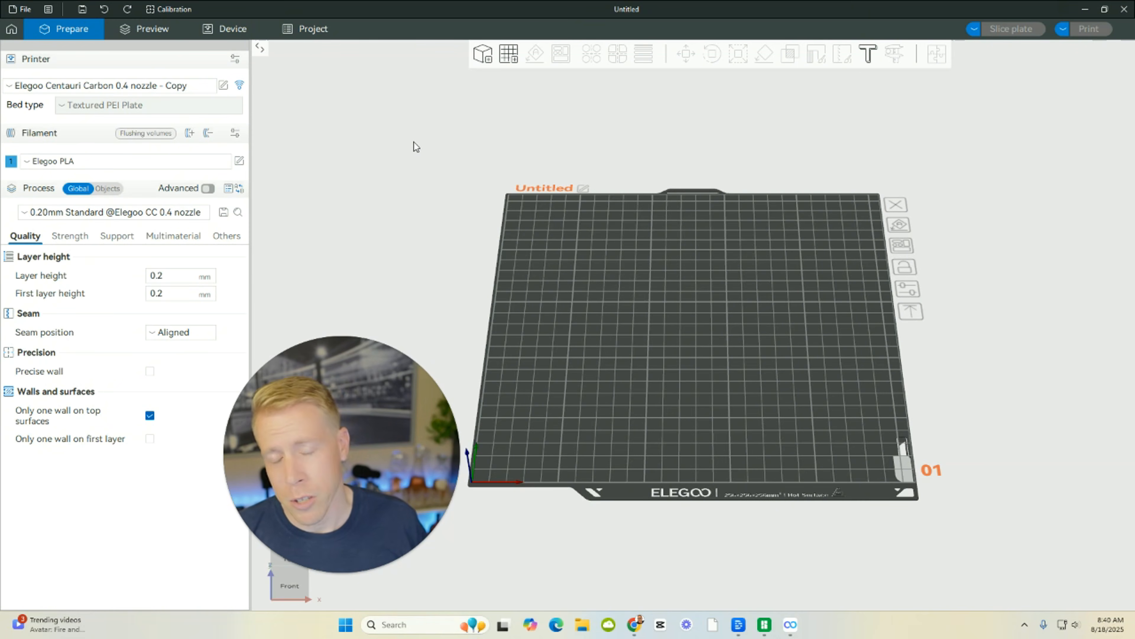
Look through the Device, Home, Prepare and Preview workspaces, finishing in the Prepare workspace.
{"action": "left_click", "coordinate": [230, 29]}
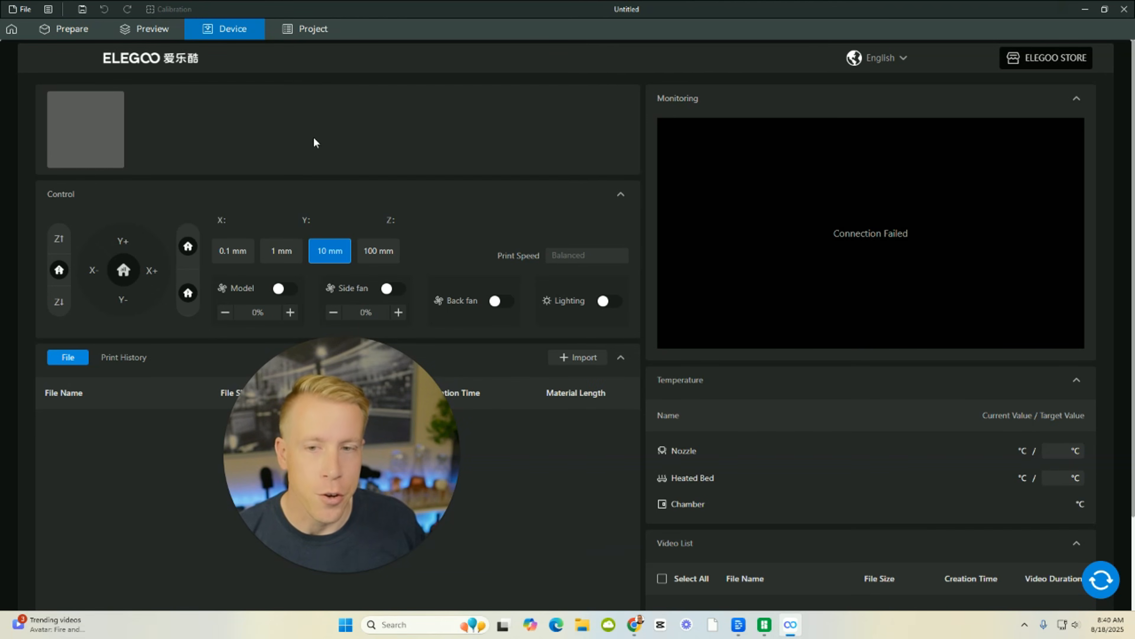
{"action": "left_click_drag", "start_coordinate": [387, 456], "coordinate": [183, 503]}
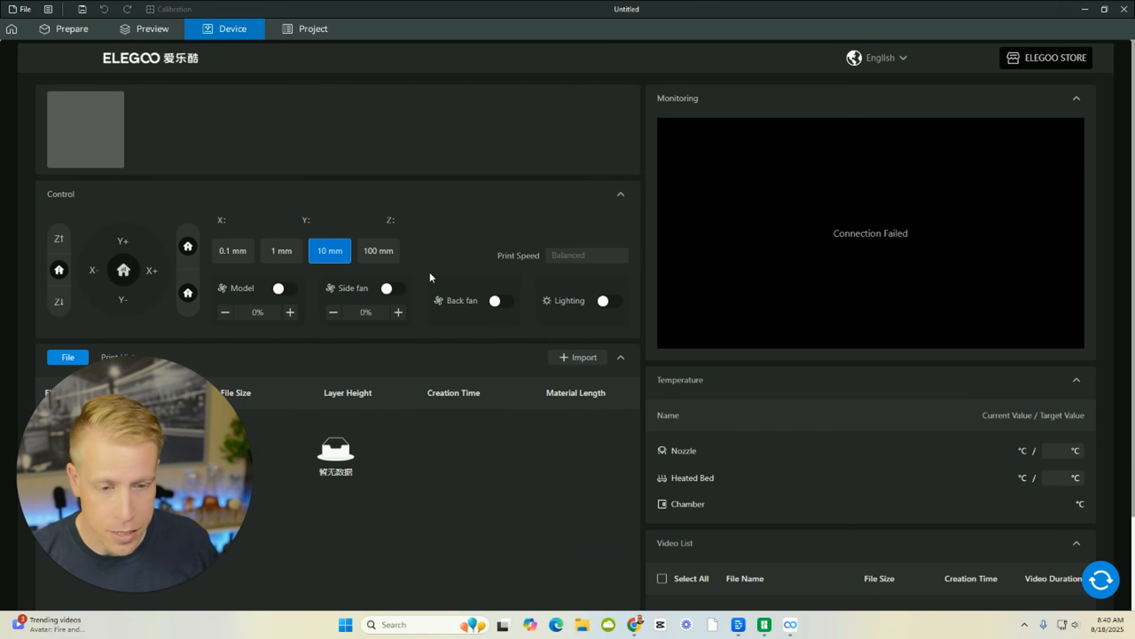
{"action": "mouse_move", "coordinate": [147, 594]}
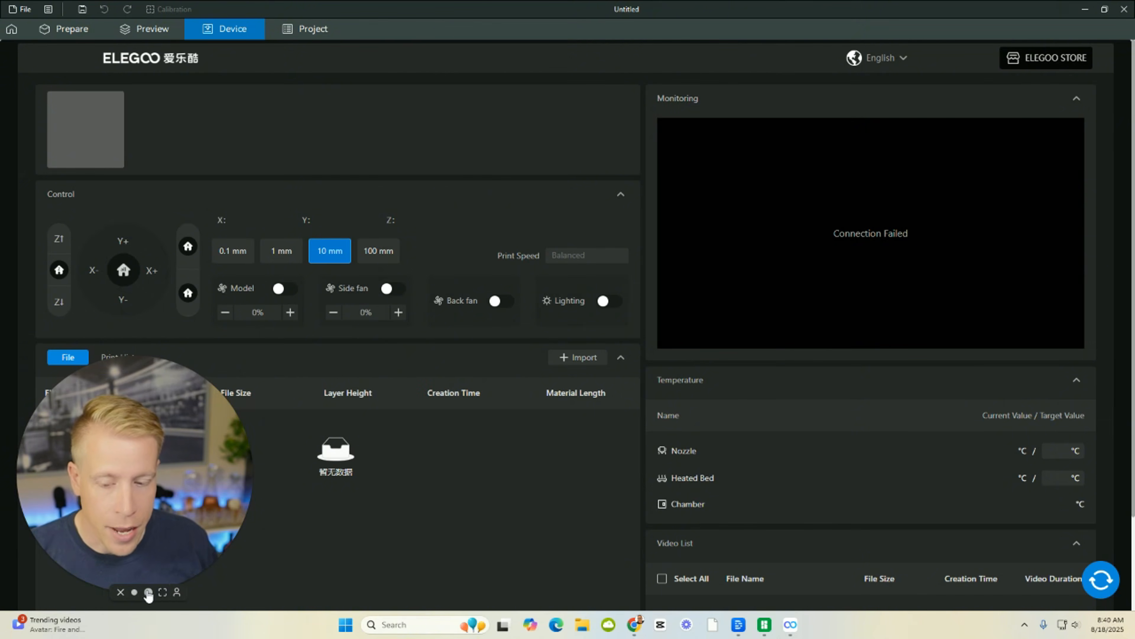
{"action": "left_click", "coordinate": [146, 592]}
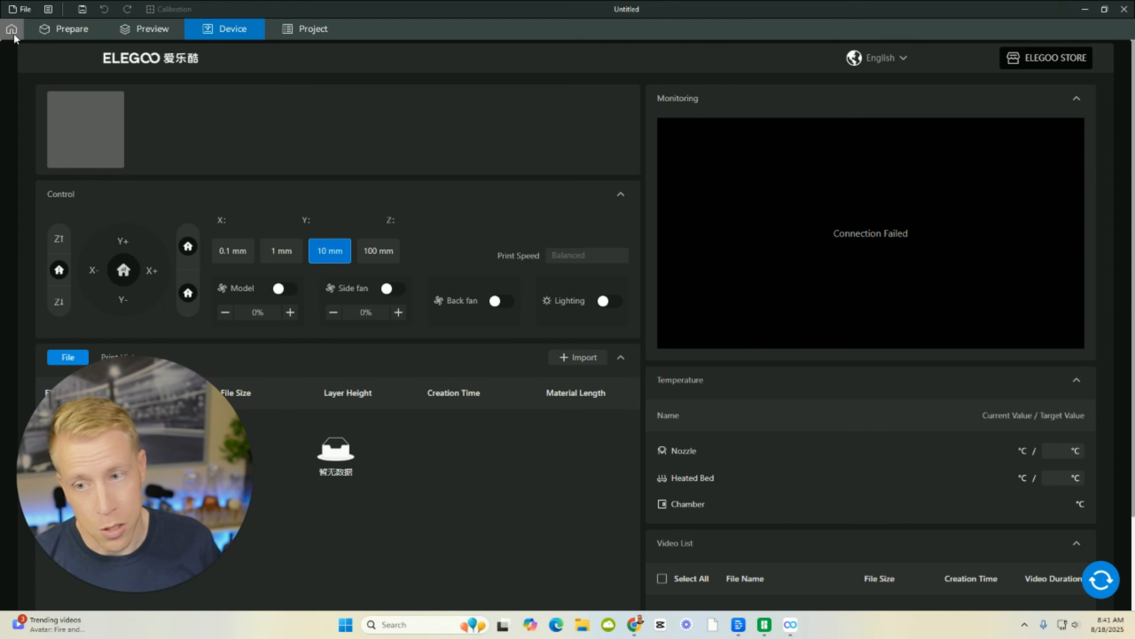
{"action": "left_click", "coordinate": [11, 31]}
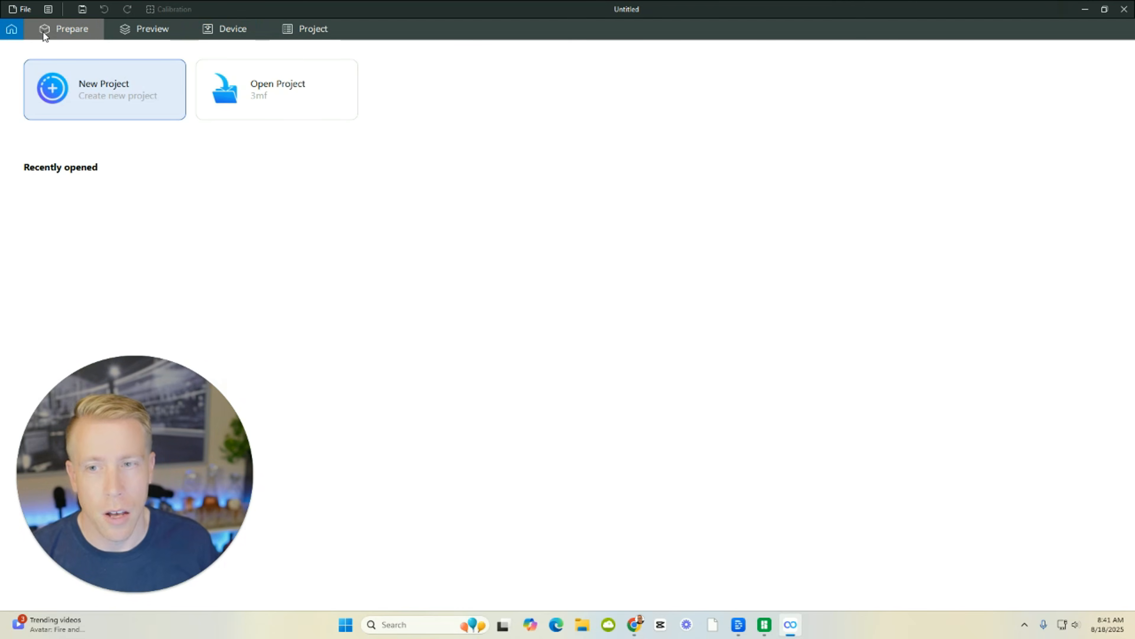
{"action": "left_click", "coordinate": [63, 34]}
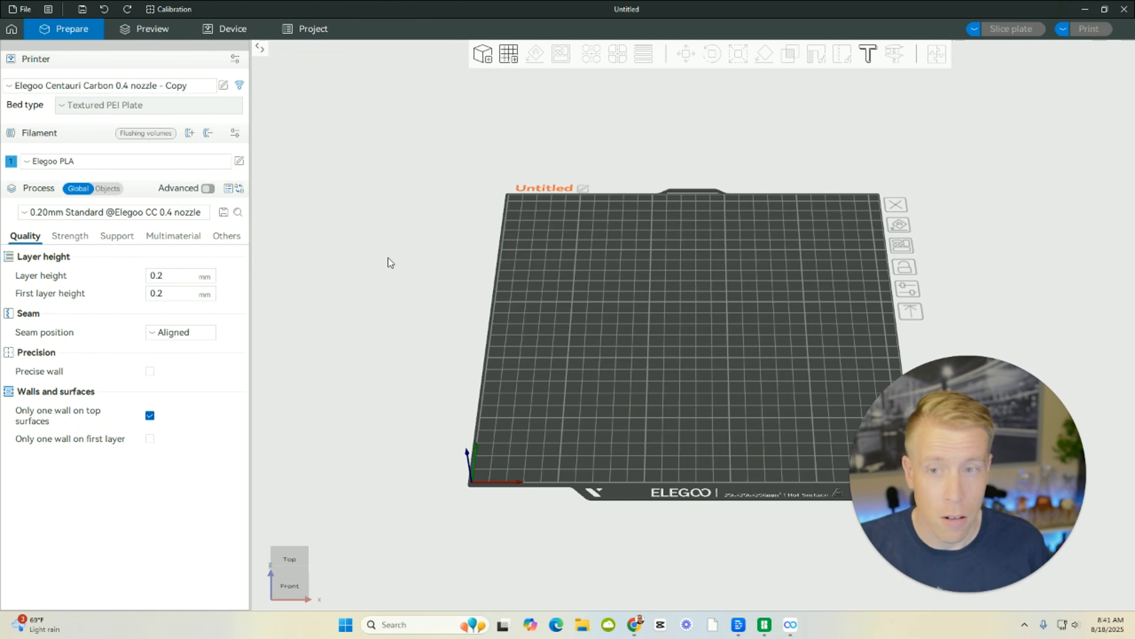
{"action": "left_click", "coordinate": [145, 27]}
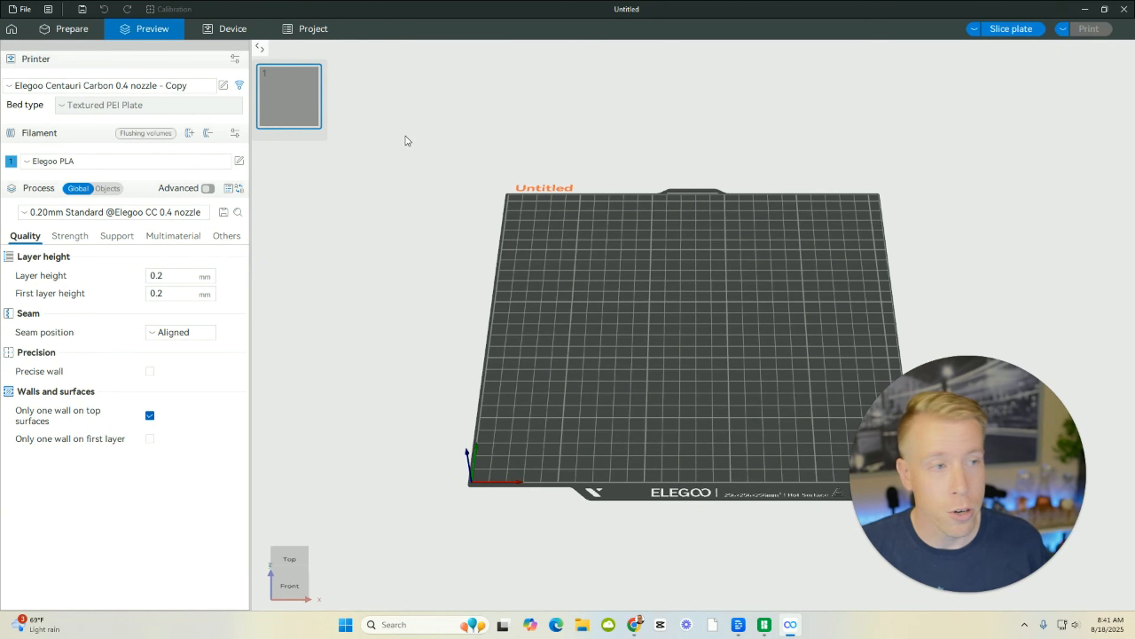
{"action": "left_click", "coordinate": [233, 29]}
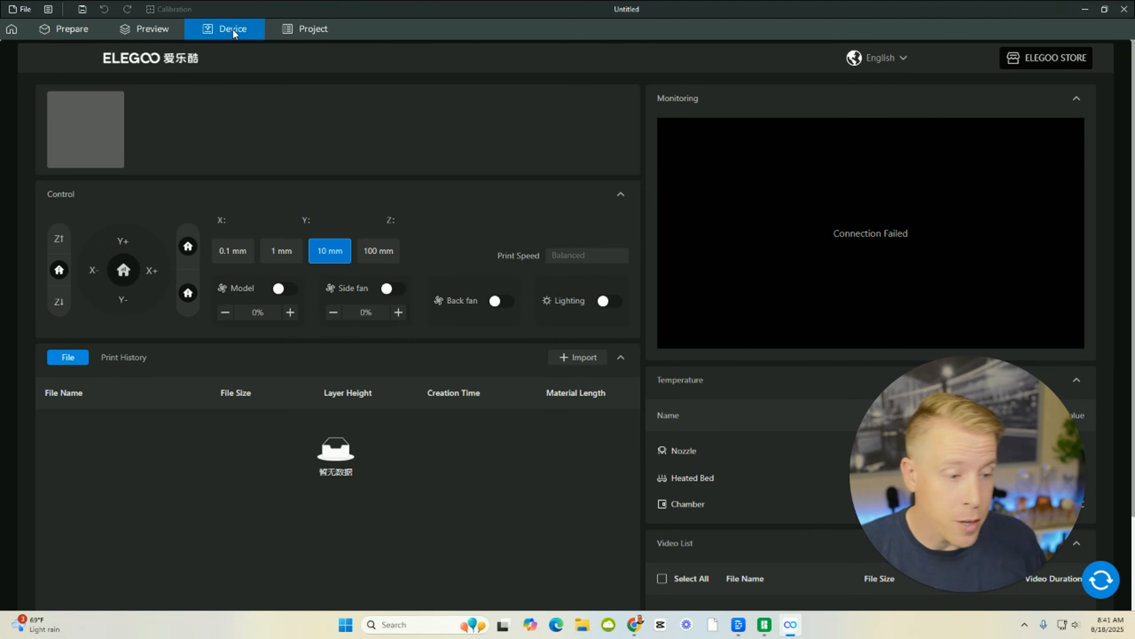
{"action": "left_click", "coordinate": [45, 32]}
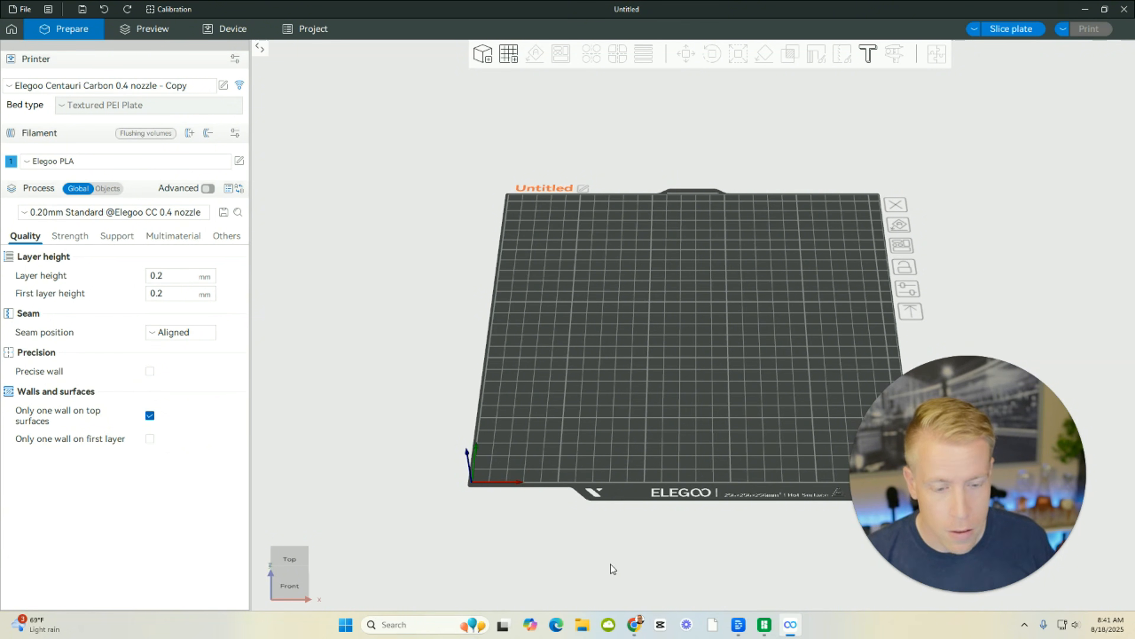
Switch to Chrome and open MakerWorld's model search for labubu in a new tab.
{"action": "mouse_move", "coordinate": [635, 632]}
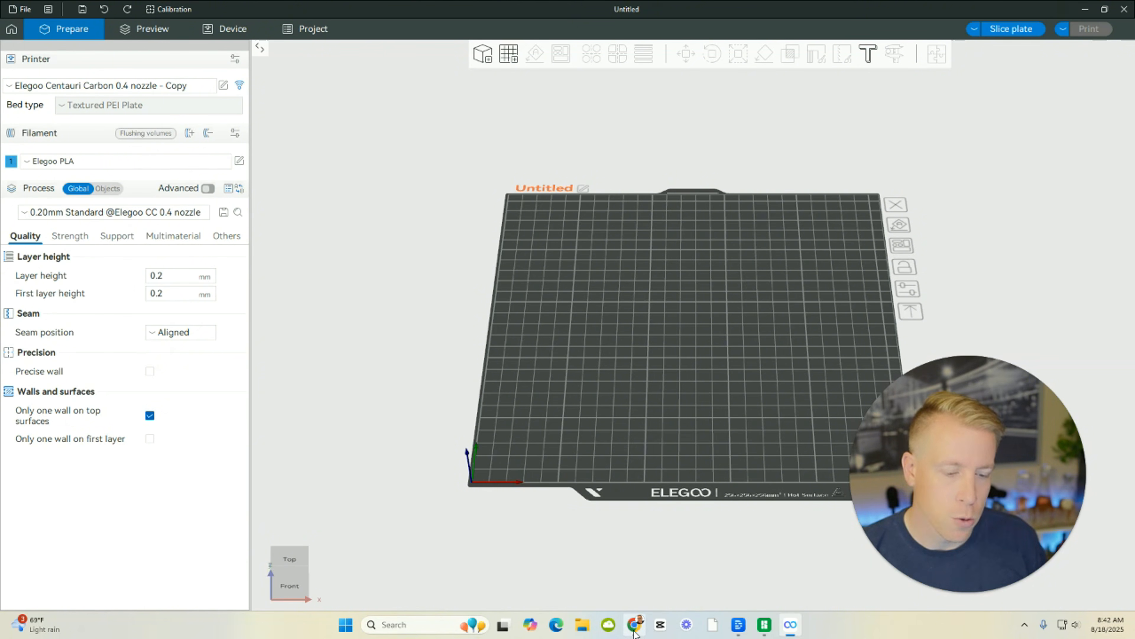
{"action": "left_click", "coordinate": [635, 634]}
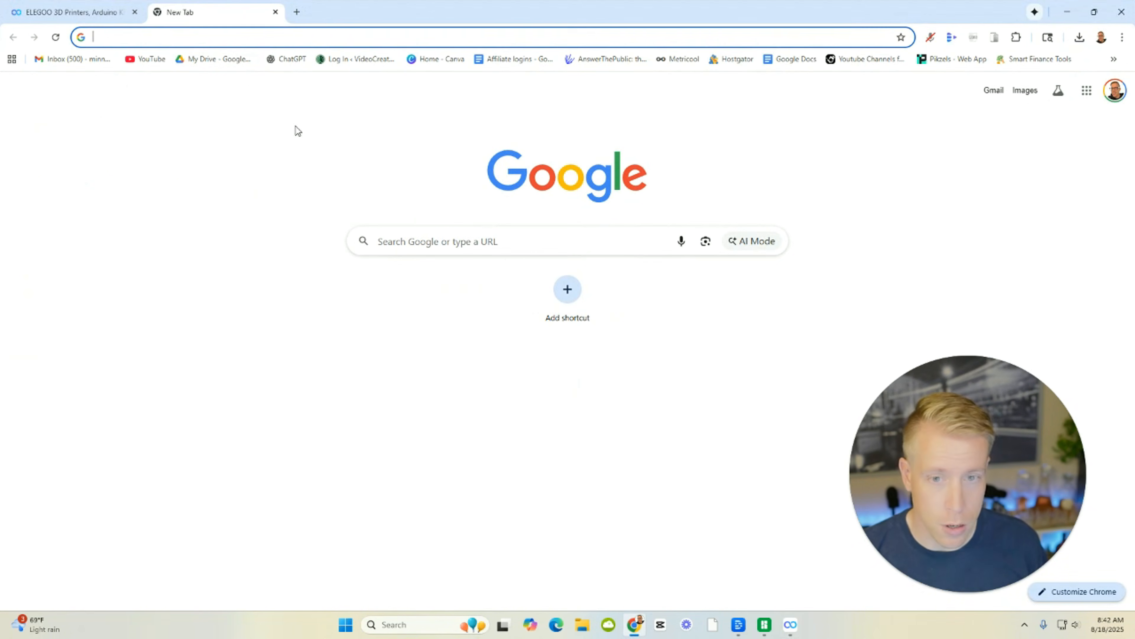
{"action": "left_click", "coordinate": [279, 37]}
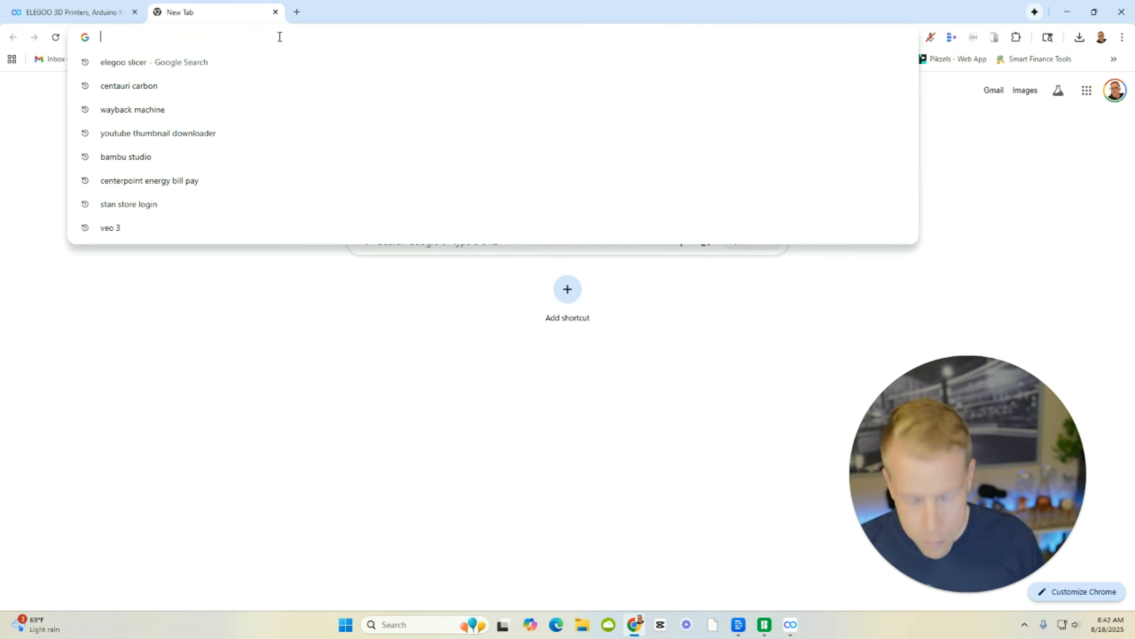
{"action": "type", "text": "maker"}
{"action": "key", "text": "Return"}
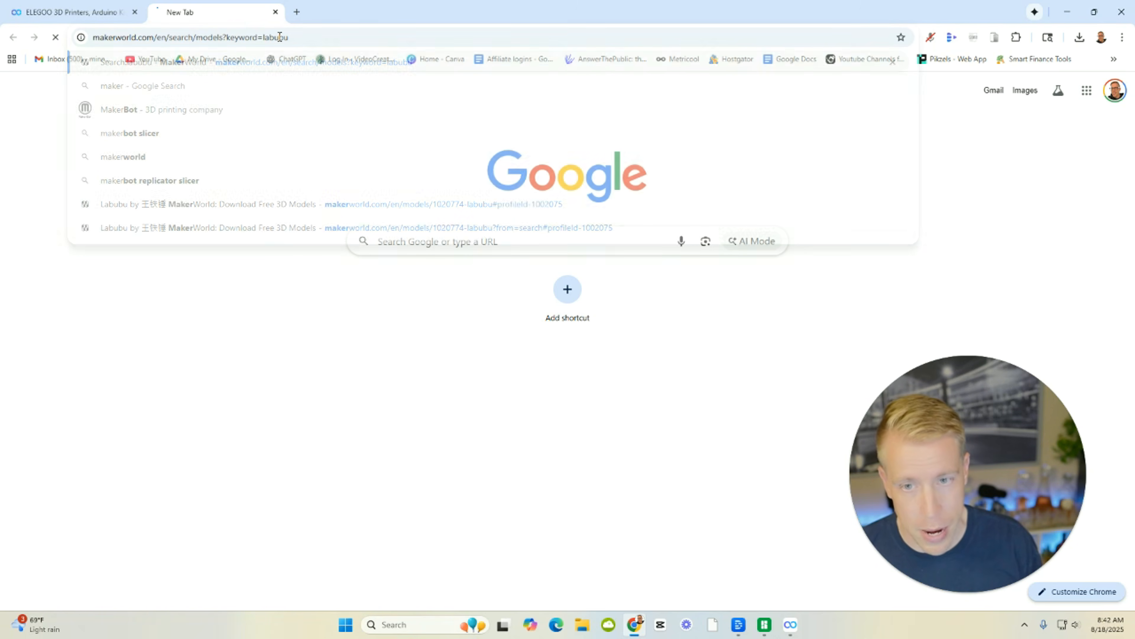
Open thingiverse.com in another new tab and browse the popular designs on its home page.
{"action": "left_click", "coordinate": [296, 12]}
{"action": "left_click", "coordinate": [292, 38]}
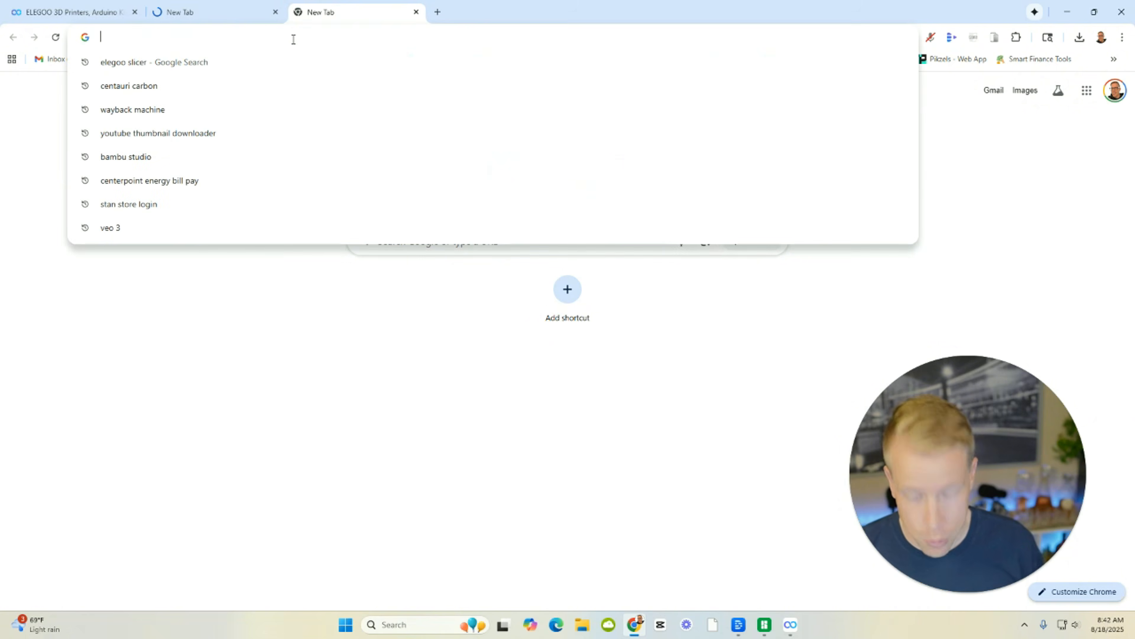
{"action": "type", "text": "thingiverse"}
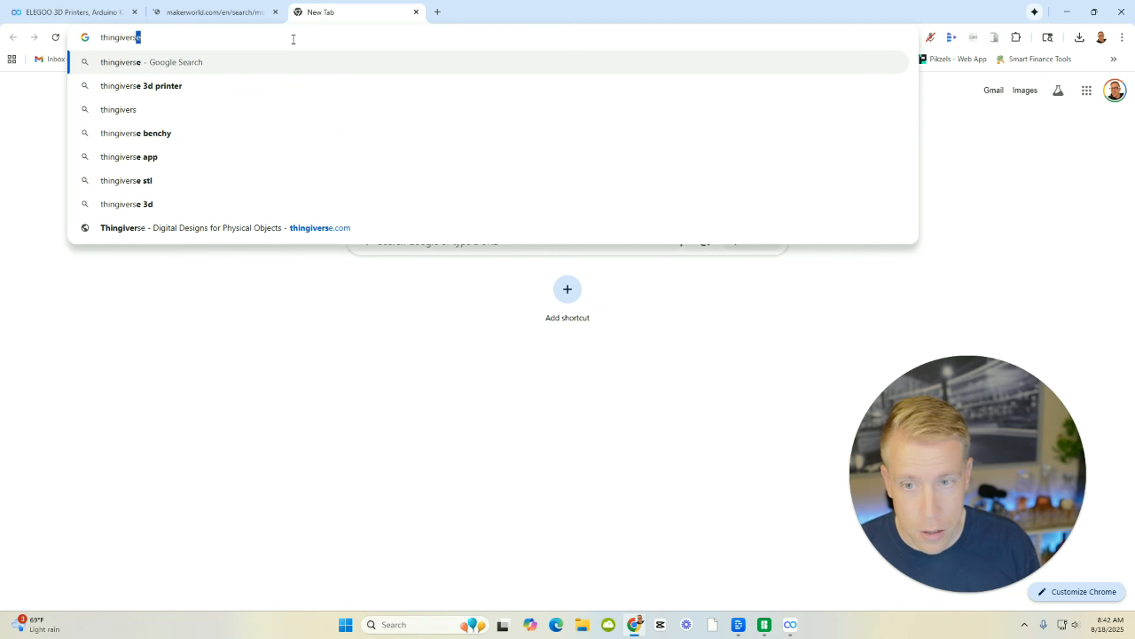
{"action": "key", "text": "Return"}
{"action": "left_click", "coordinate": [275, 181]}
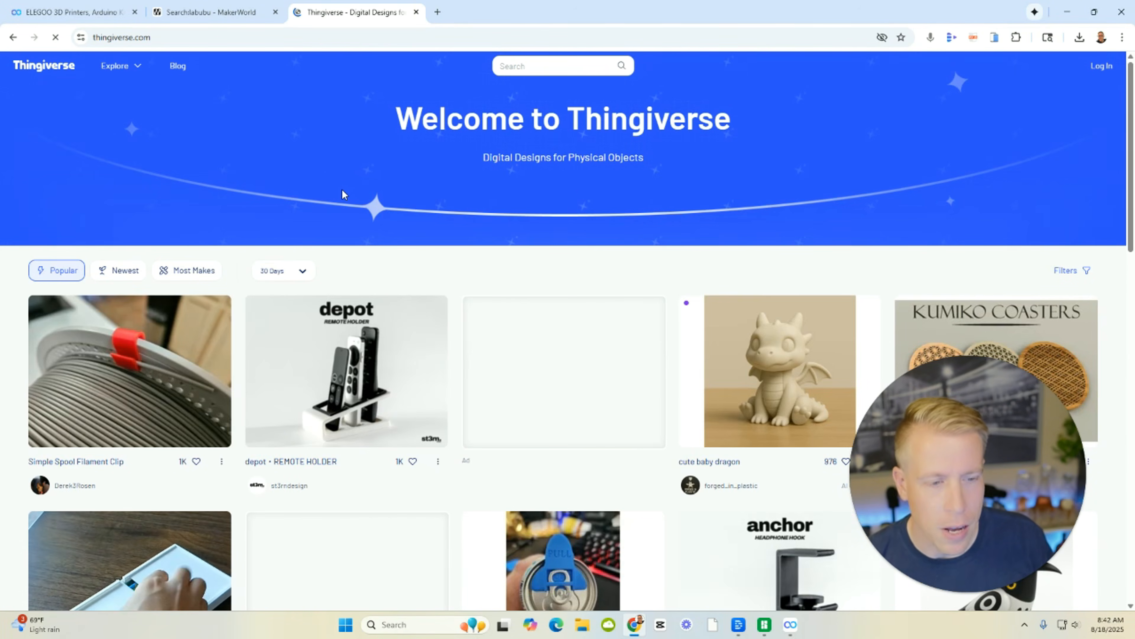
{"action": "scroll", "coordinate": [356, 357], "scroll_direction": "down", "scroll_amount": 8}
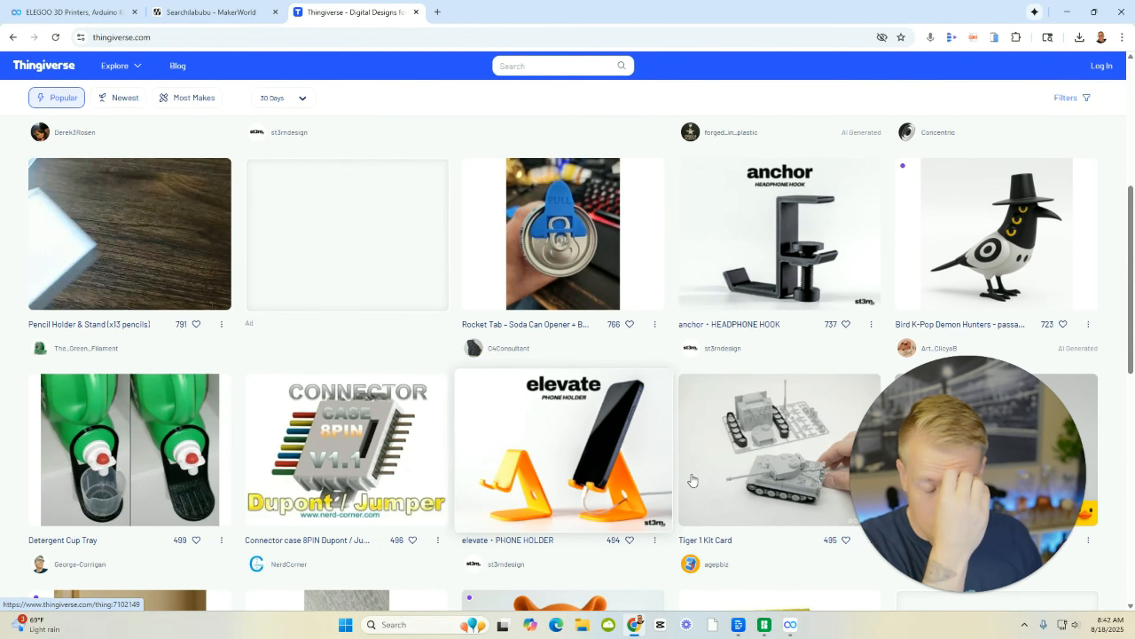
{"action": "mouse_move", "coordinate": [1020, 582]}
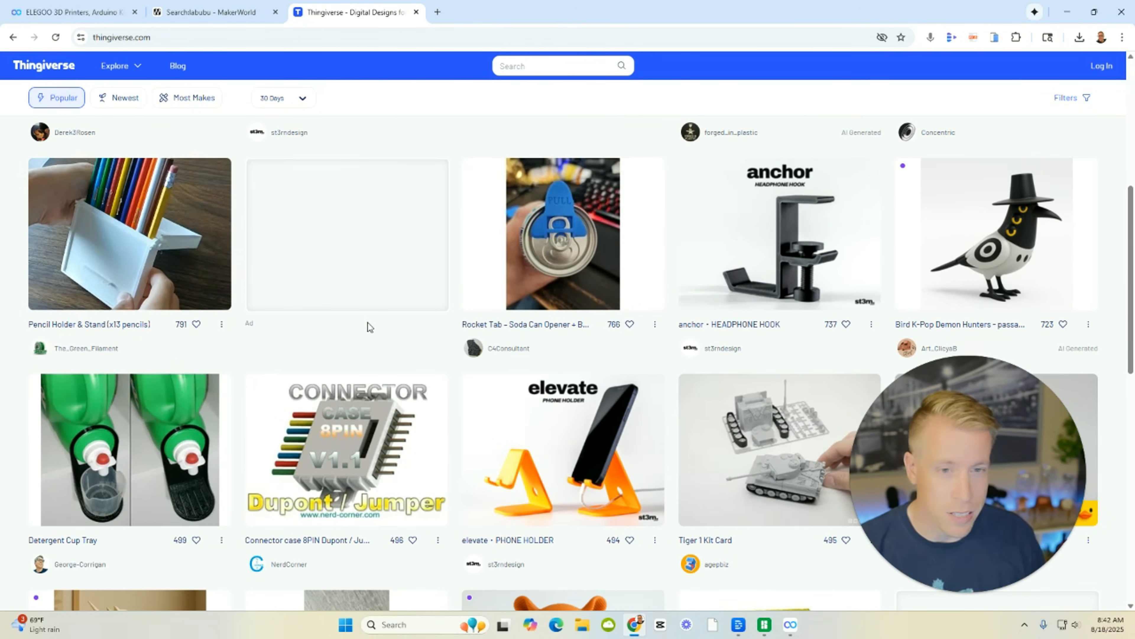
{"action": "scroll", "coordinate": [368, 323], "scroll_direction": "up", "scroll_amount": 8}
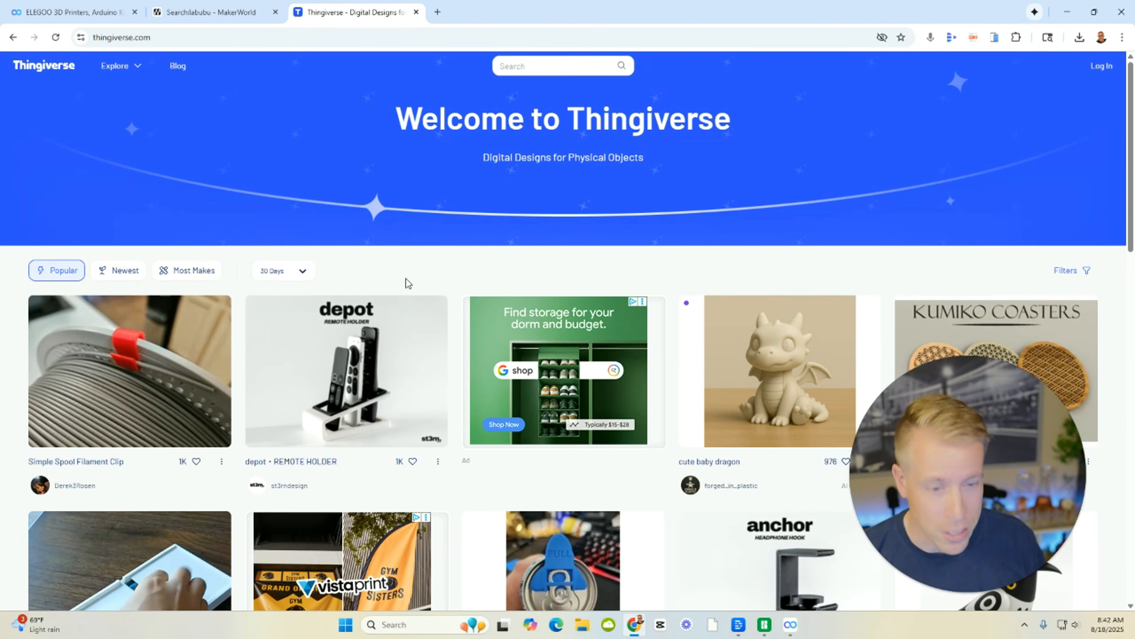
Search Thingiverse for "benhcy" and open the #3DBenchy model page, dismissing the ad.
{"action": "left_click", "coordinate": [559, 65]}
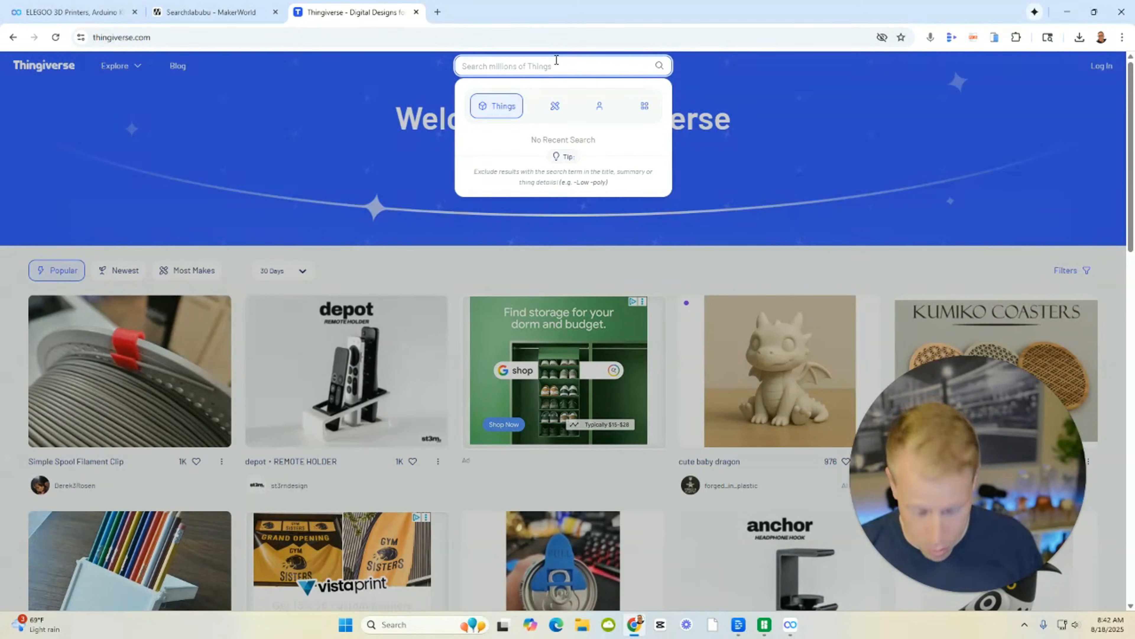
{"action": "type", "text": "benhcy"}
{"action": "key", "text": "Return"}
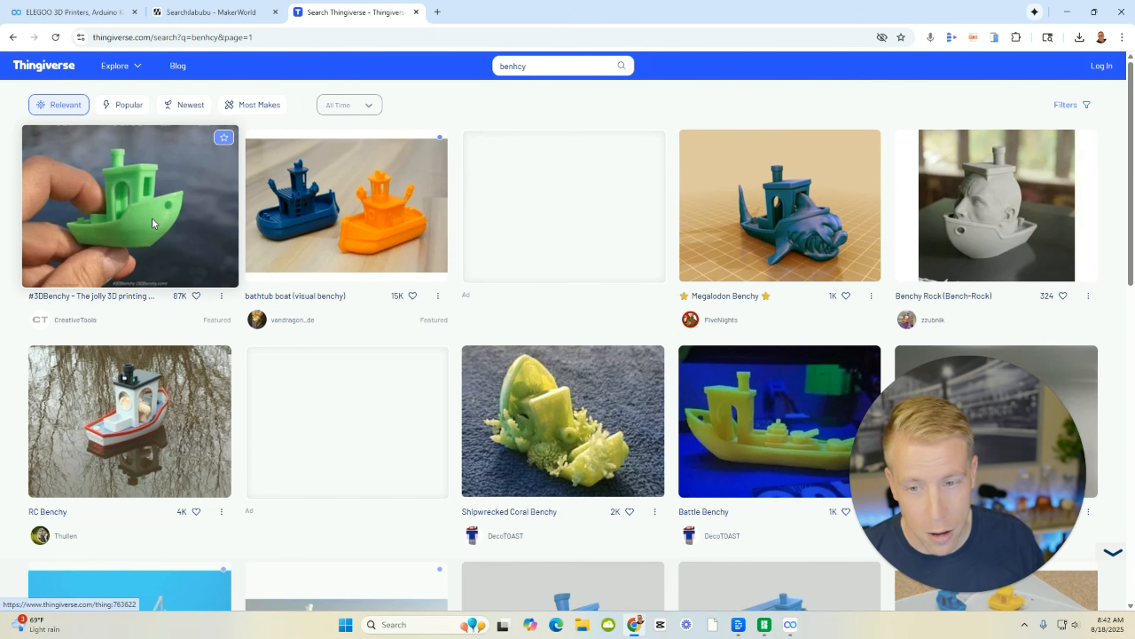
{"action": "left_click", "coordinate": [153, 221]}
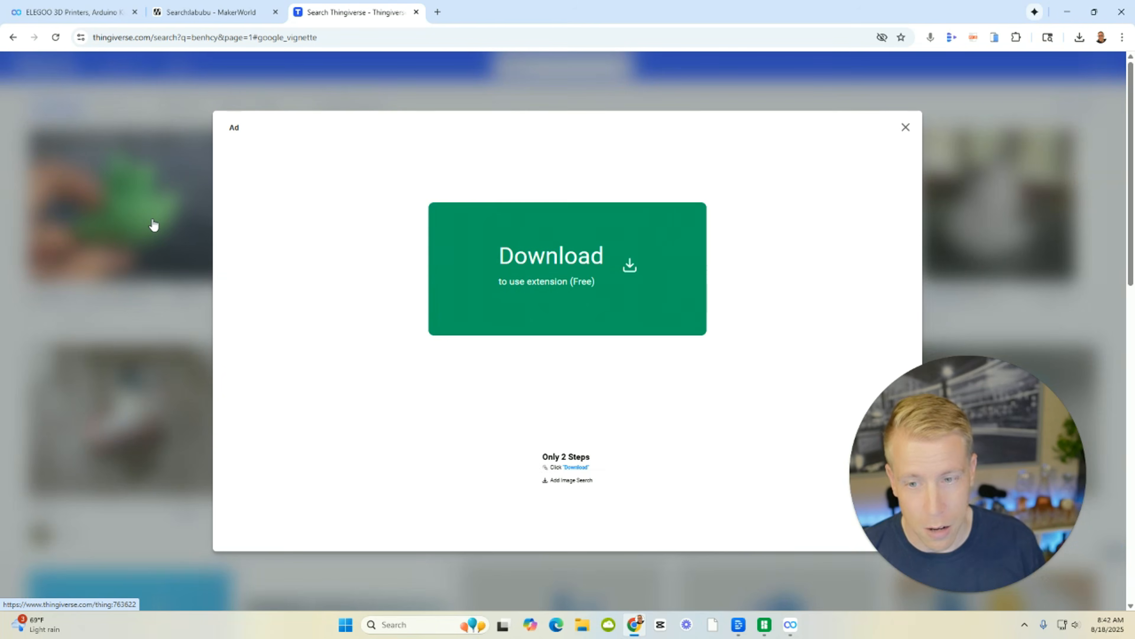
{"action": "left_click", "coordinate": [906, 129]}
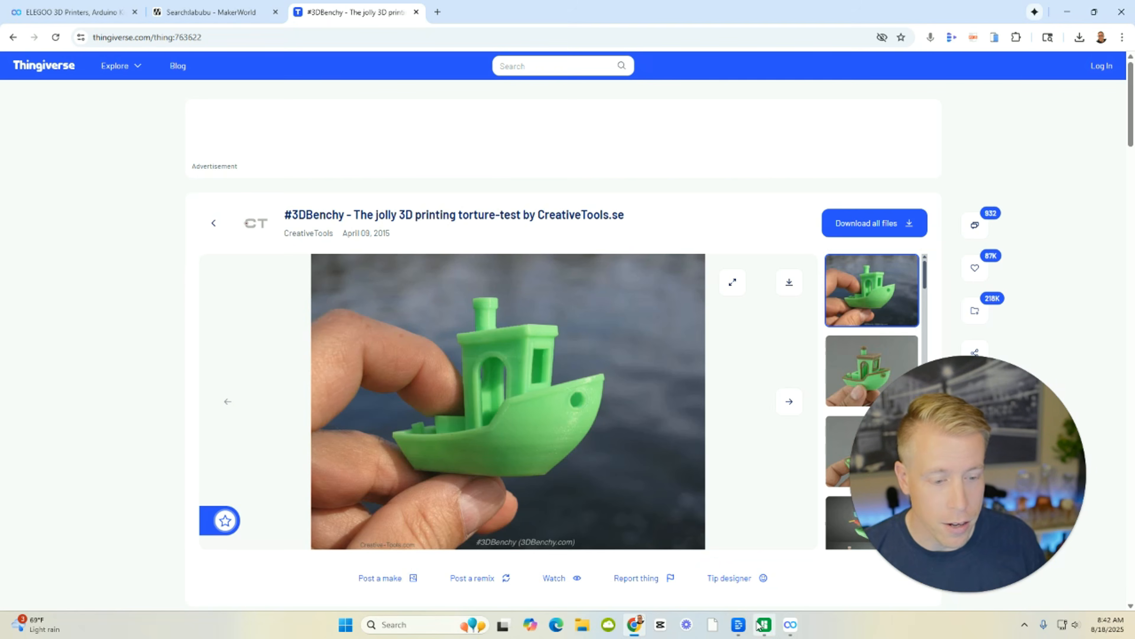
Switch to ElegooSlicer, import the 拉布布 (1) model file from Downloads, and check plates 02 and 01.
{"action": "left_click", "coordinate": [790, 624]}
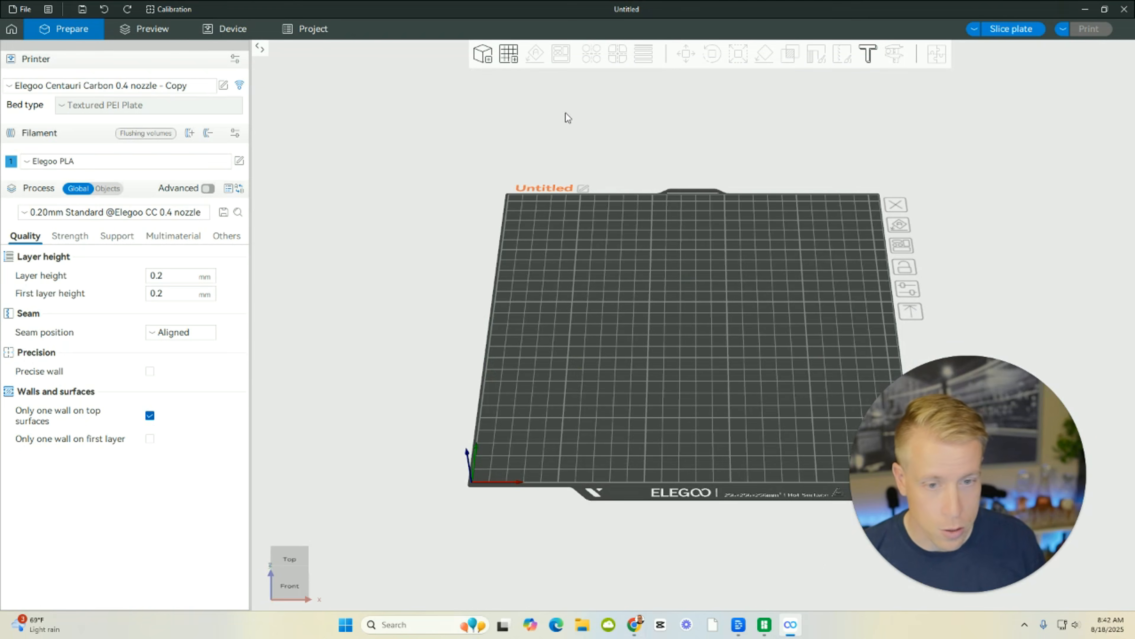
{"action": "left_click", "coordinate": [483, 55]}
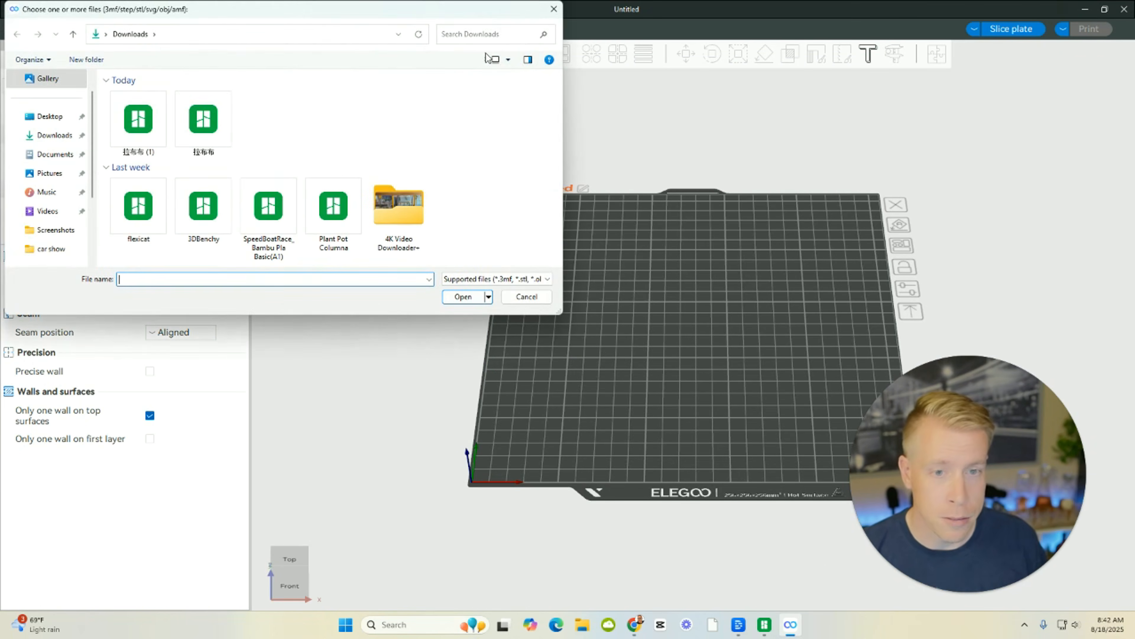
{"action": "key", "text": "Escape"}
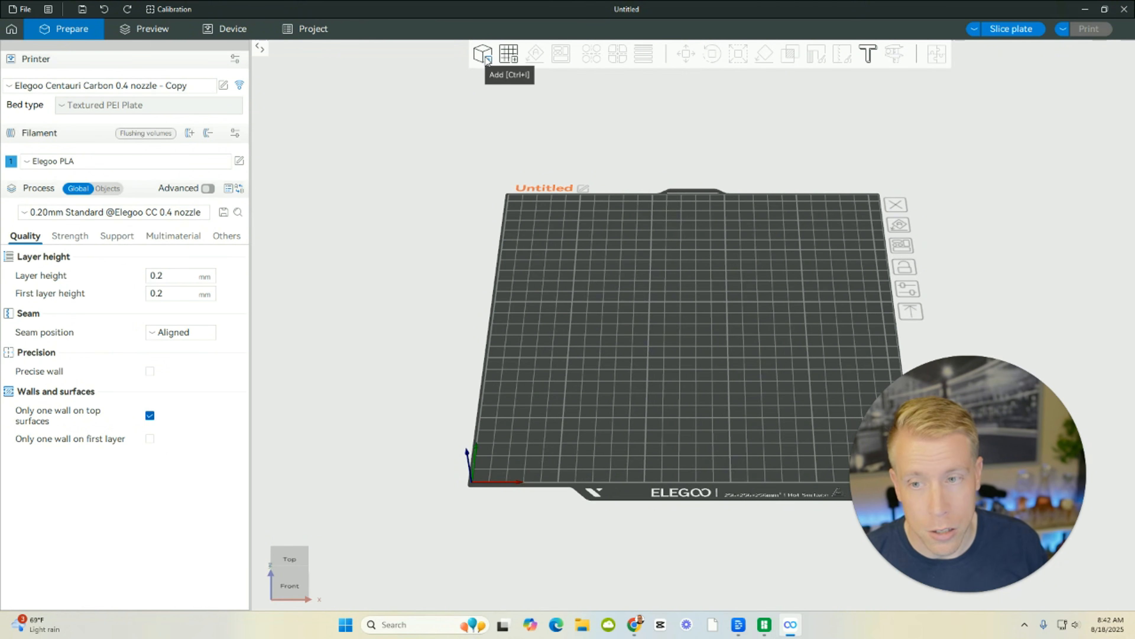
{"action": "left_click", "coordinate": [486, 58]}
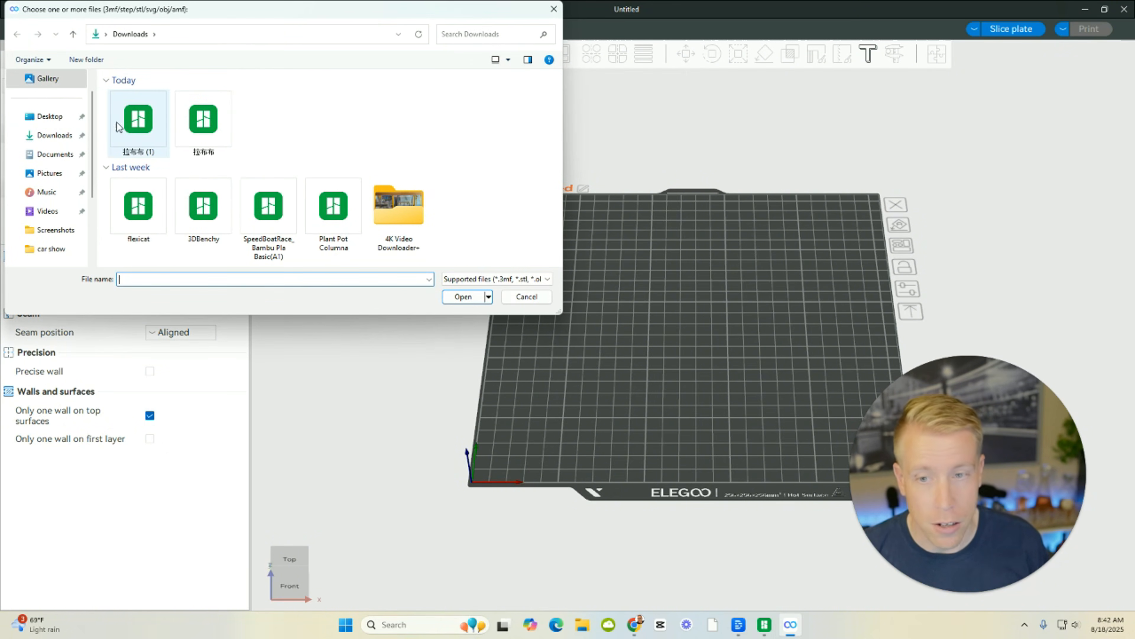
{"action": "double_click", "coordinate": [133, 127]}
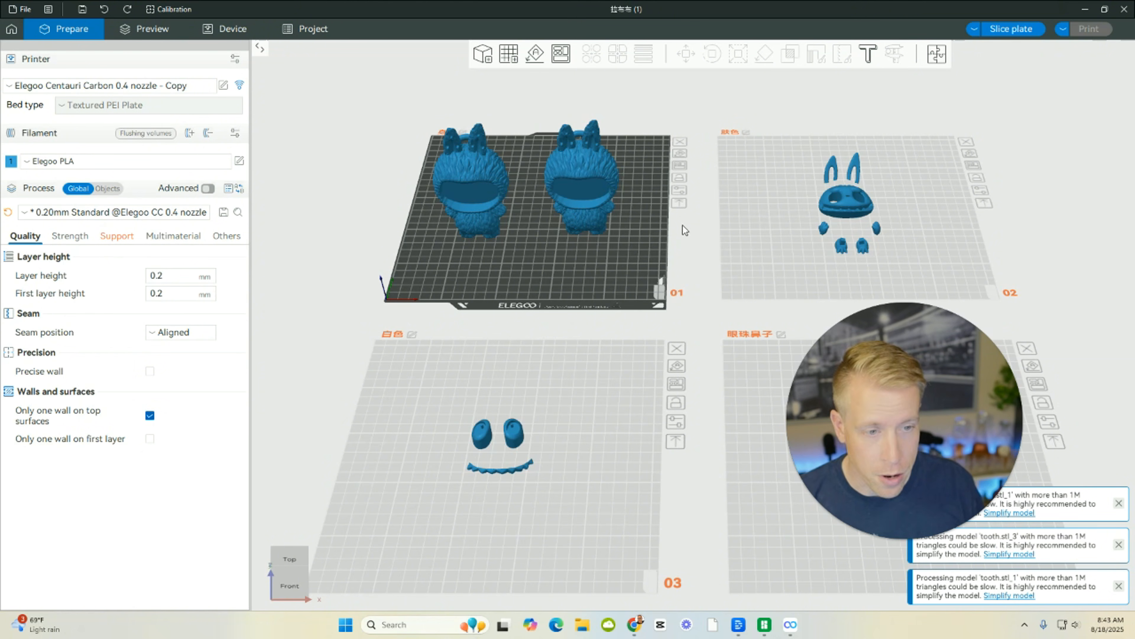
{"action": "left_click", "coordinate": [770, 246]}
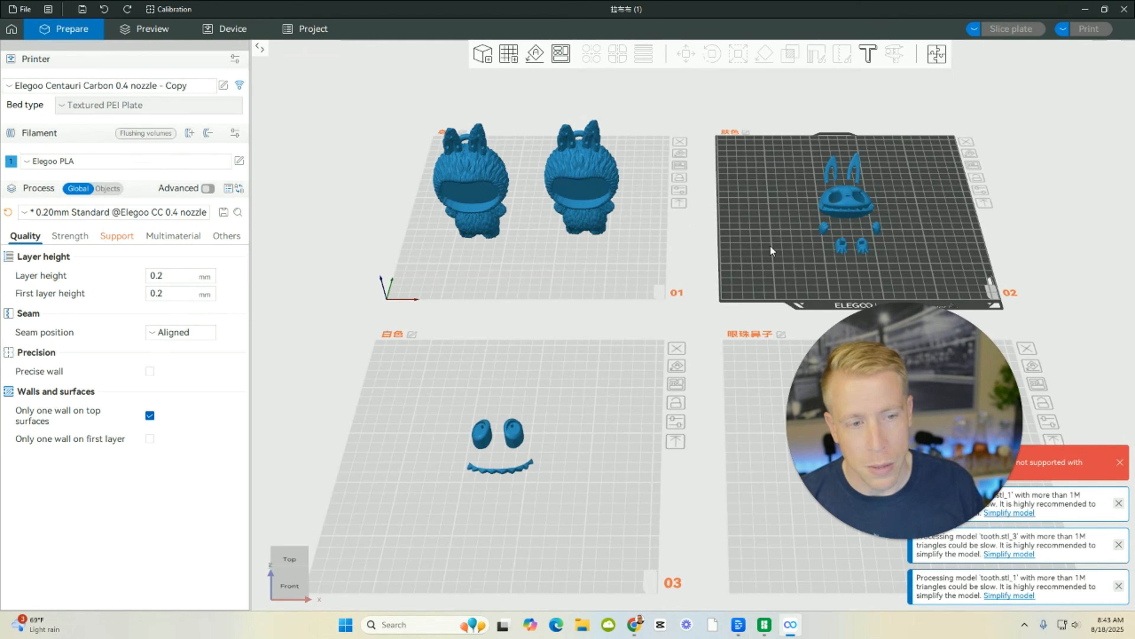
{"action": "left_click", "coordinate": [580, 259]}
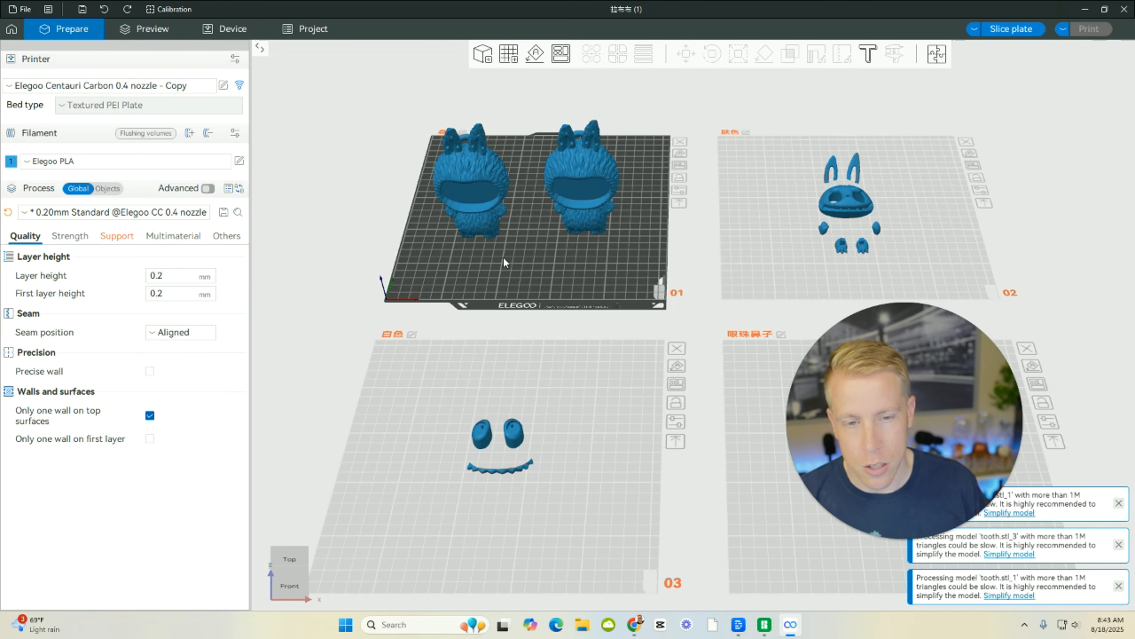
Delete the left of the two Labubu bodies on plate 01 and select the remaining one.
{"action": "left_click_drag", "start_coordinate": [503, 256], "coordinate": [525, 328]}
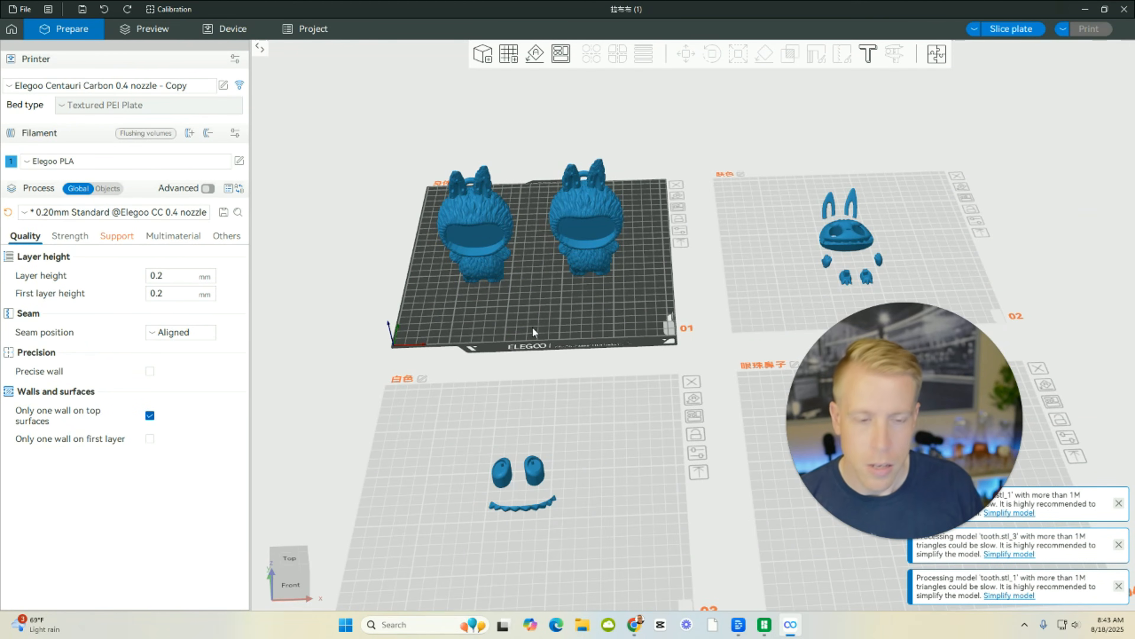
{"action": "scroll", "coordinate": [533, 331], "scroll_direction": "up", "scroll_amount": 4}
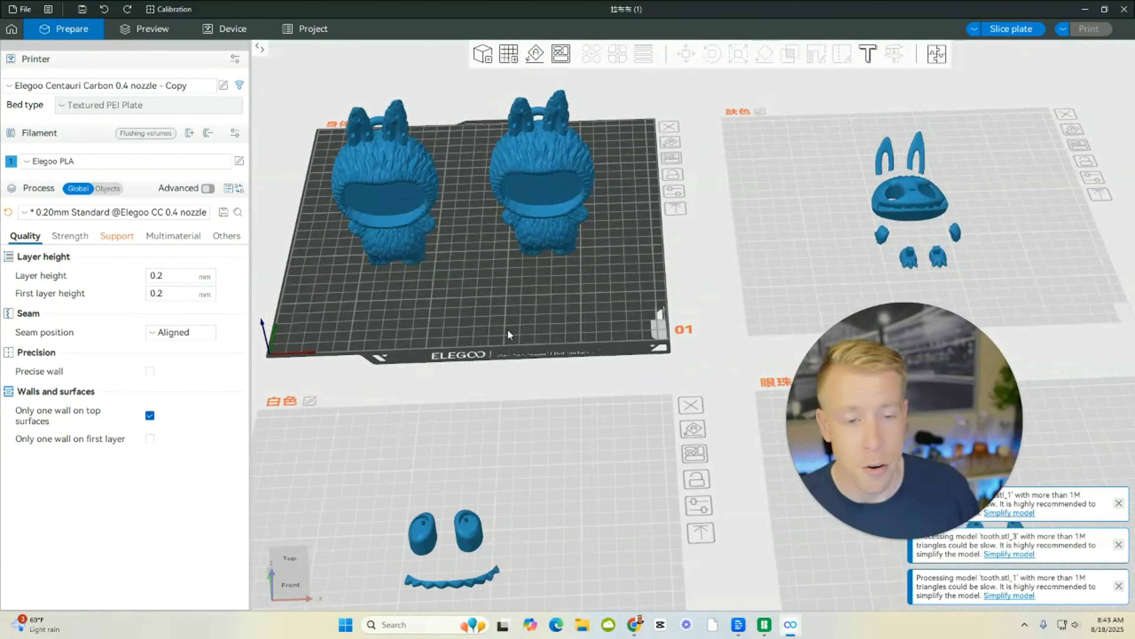
{"action": "left_click_drag", "start_coordinate": [499, 309], "coordinate": [427, 275]}
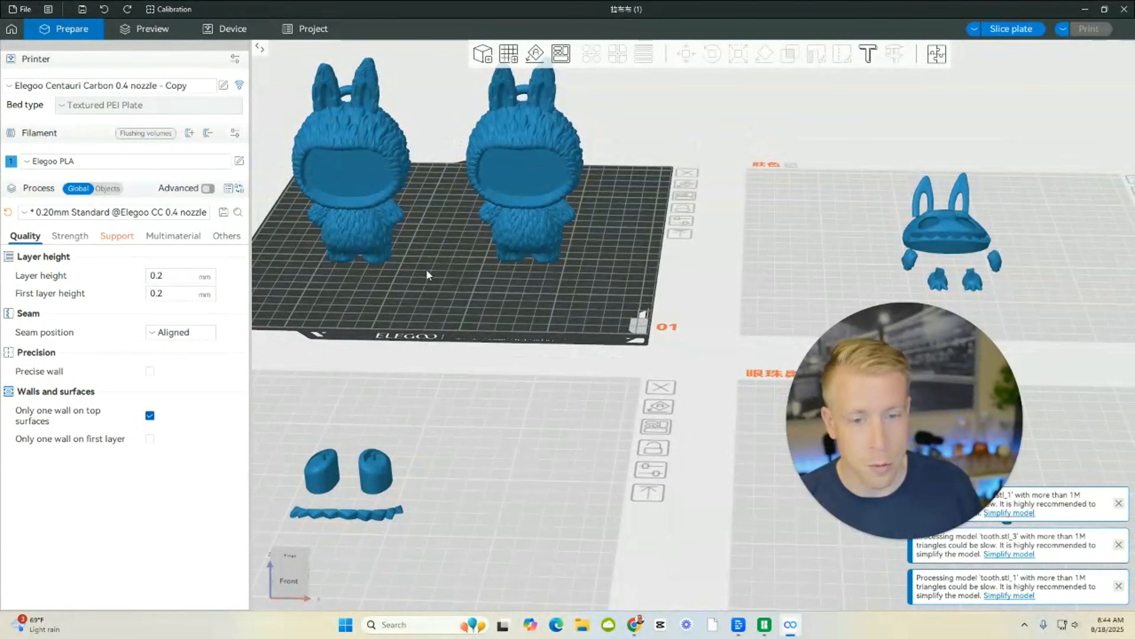
{"action": "right_click_drag", "start_coordinate": [416, 269], "coordinate": [687, 387]}
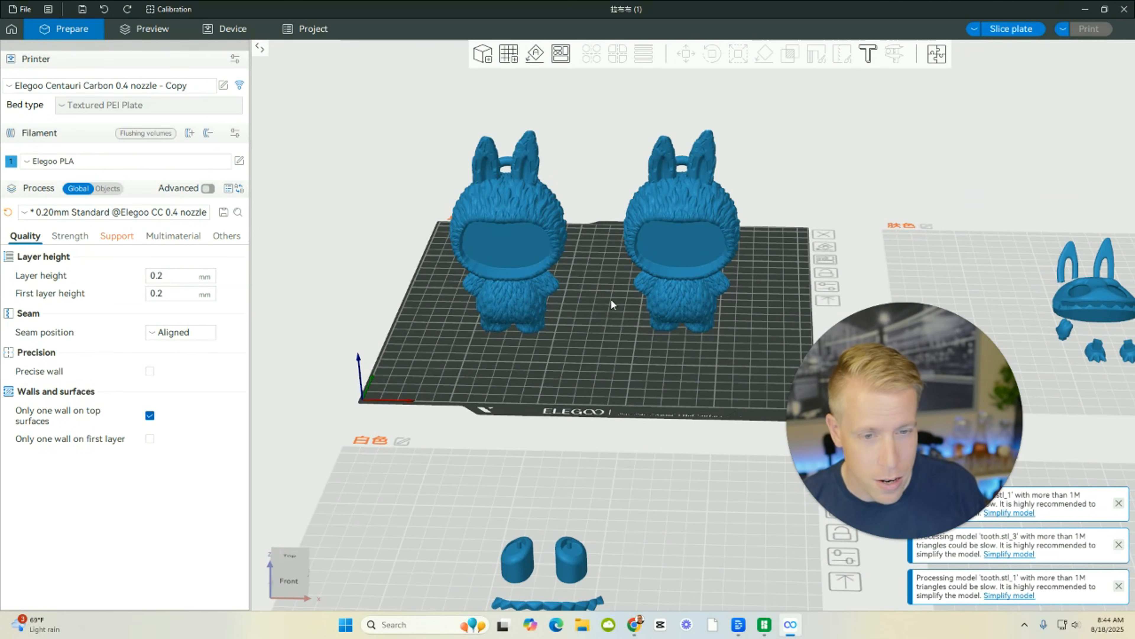
{"action": "mouse_move", "coordinate": [511, 359]}
{"action": "left_mouse_down"}
{"action": "mouse_move", "coordinate": [619, 358]}
{"action": "mouse_move", "coordinate": [456, 343]}
{"action": "mouse_move", "coordinate": [509, 363]}
{"action": "left_mouse_up"}
{"action": "scroll", "coordinate": [594, 353], "scroll_direction": "down", "scroll_amount": 4}
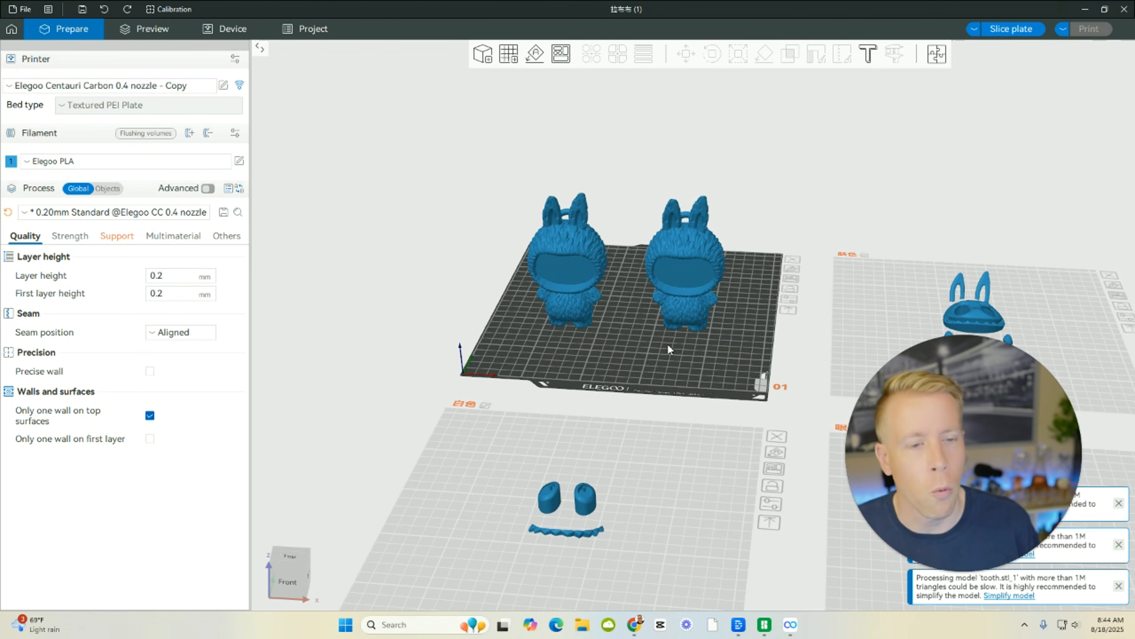
{"action": "left_click", "coordinate": [574, 265]}
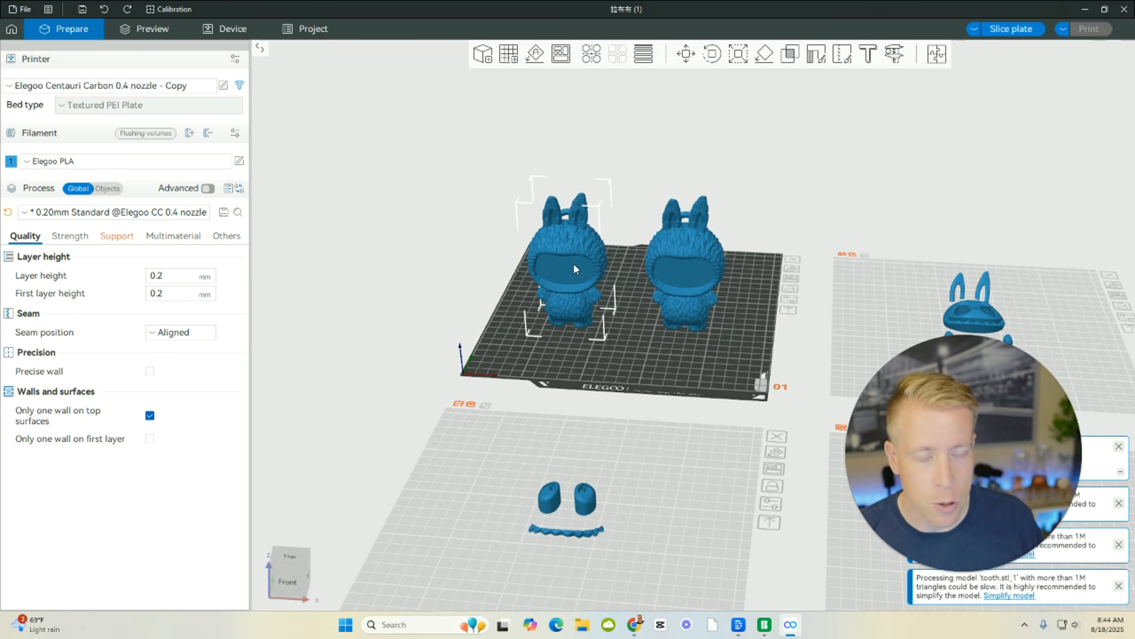
{"action": "right_click", "coordinate": [573, 264]}
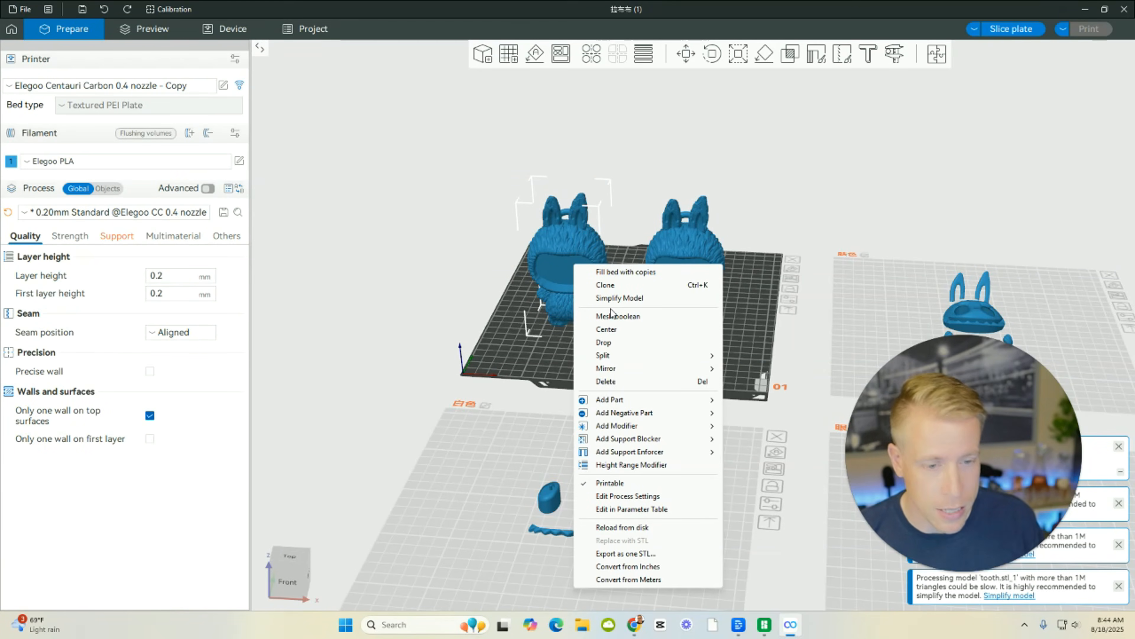
{"action": "left_click", "coordinate": [619, 380]}
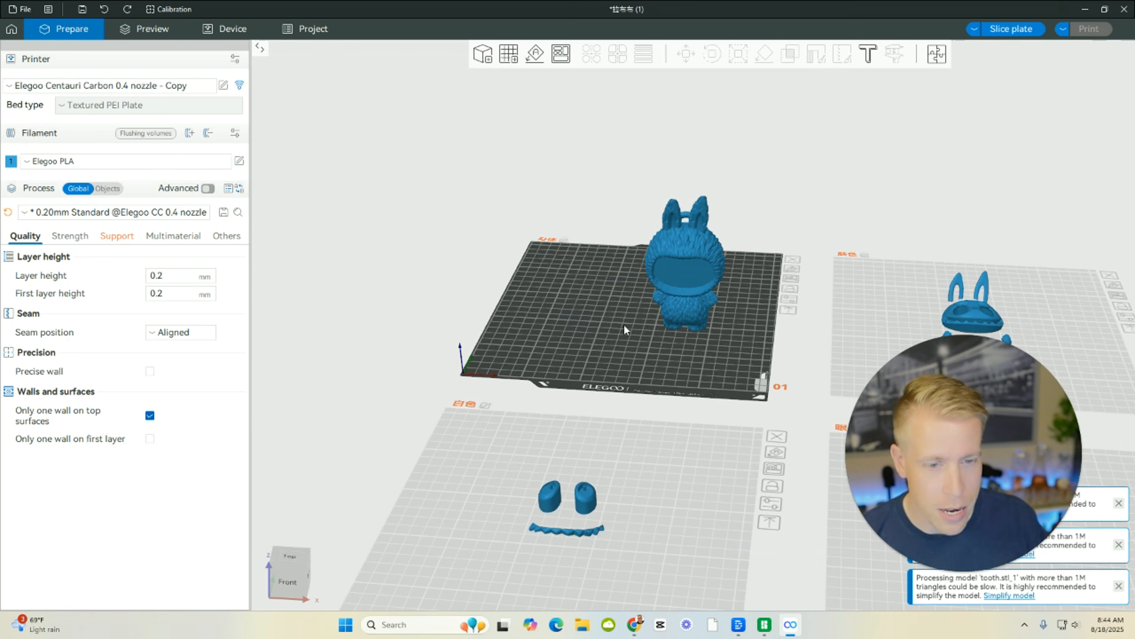
{"action": "left_click", "coordinate": [652, 304]}
{"action": "scroll", "coordinate": [639, 365], "scroll_direction": "up", "scroll_amount": 3}
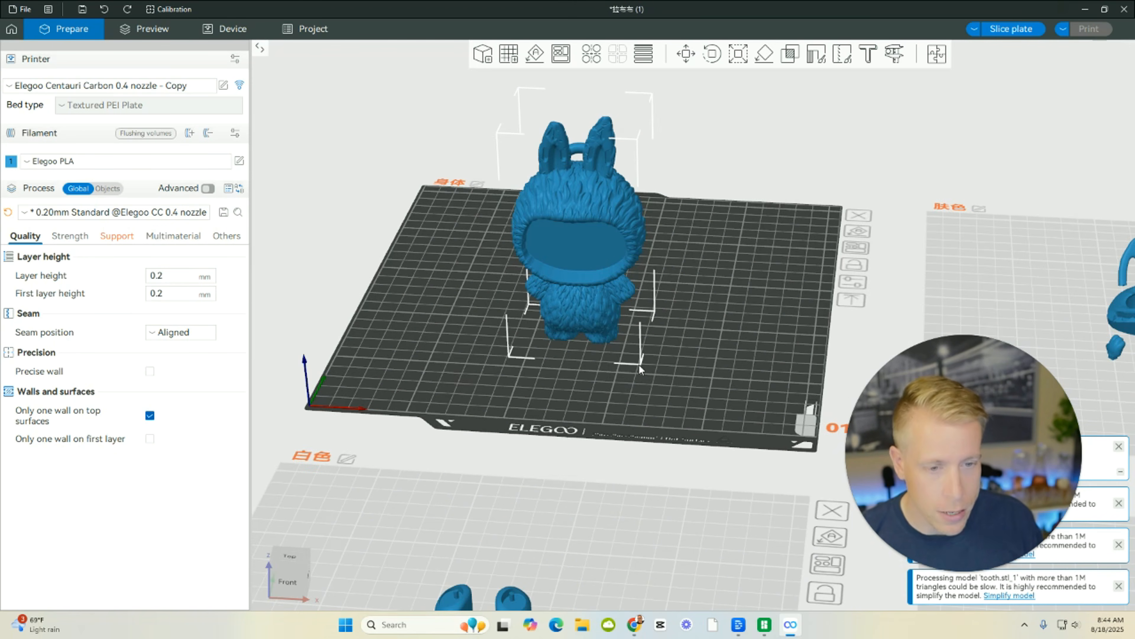
{"action": "mouse_move", "coordinate": [445, 354]}
{"action": "left_mouse_down"}
{"action": "mouse_move", "coordinate": [484, 375]}
{"action": "mouse_move", "coordinate": [432, 354]}
{"action": "mouse_move", "coordinate": [448, 354]}
{"action": "left_mouse_up"}
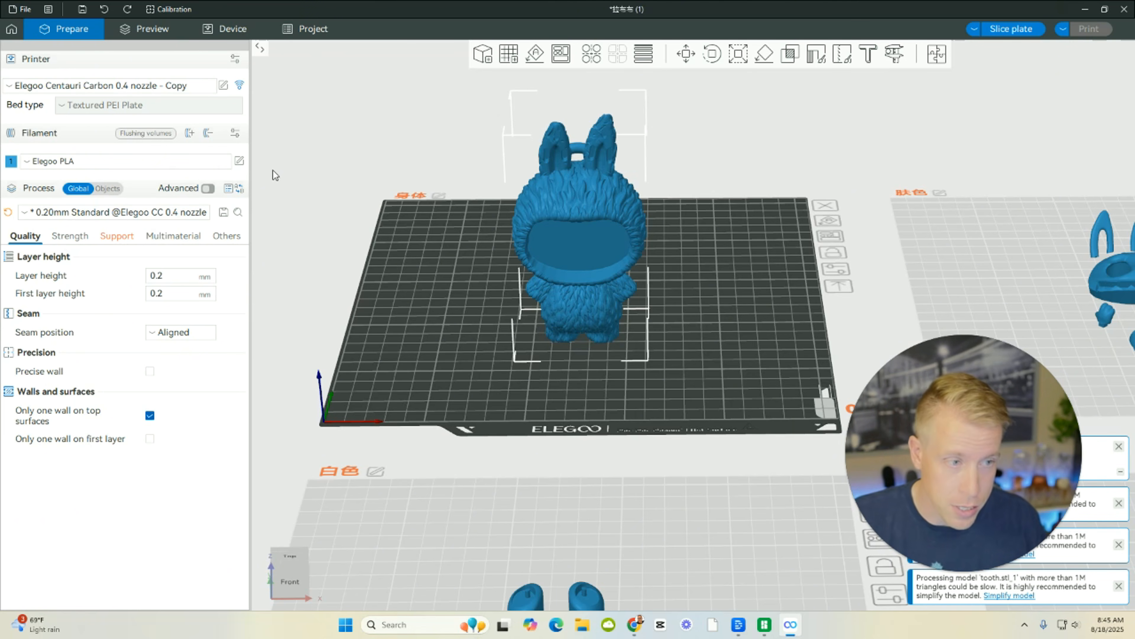
{"action": "left_click", "coordinate": [59, 87]}
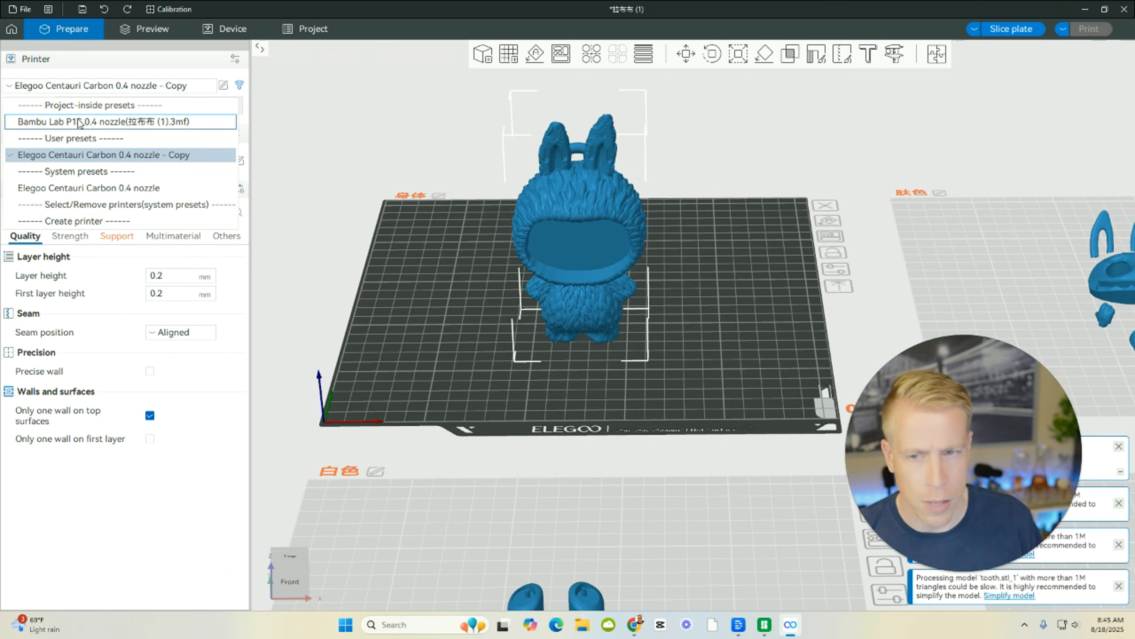
{"action": "left_click", "coordinate": [83, 155]}
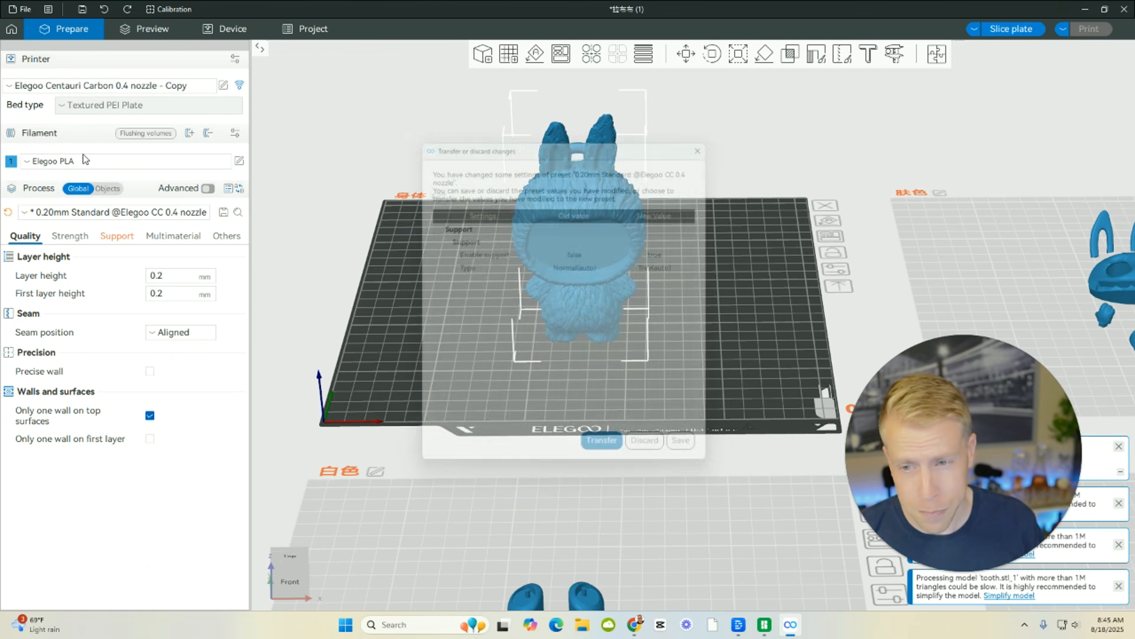
{"action": "left_click", "coordinate": [696, 456]}
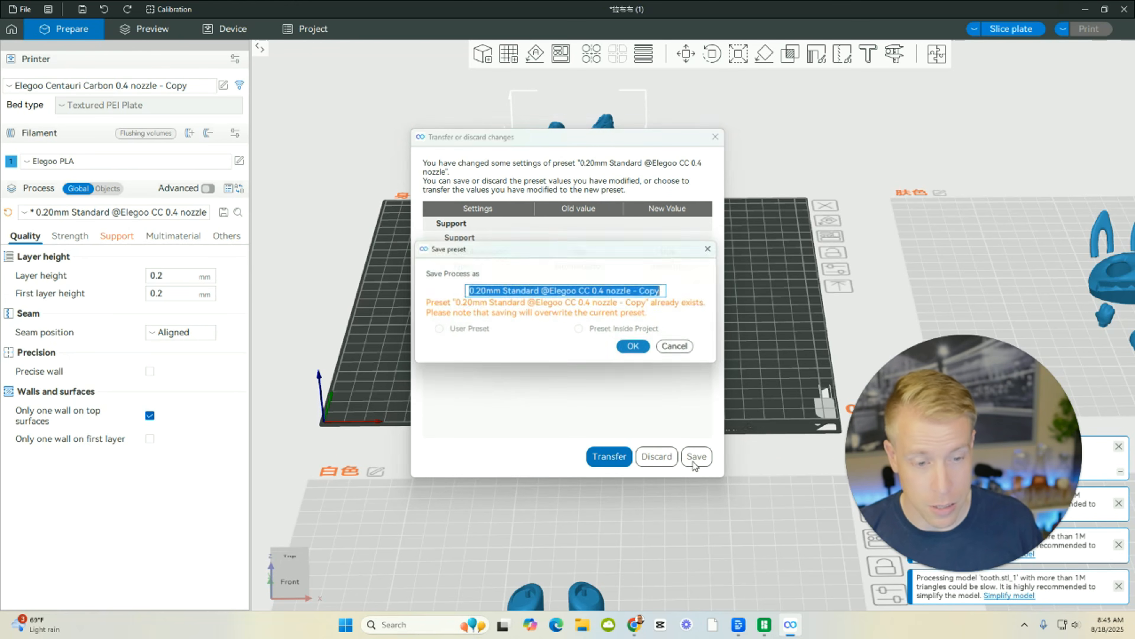
{"action": "left_click", "coordinate": [635, 347]}
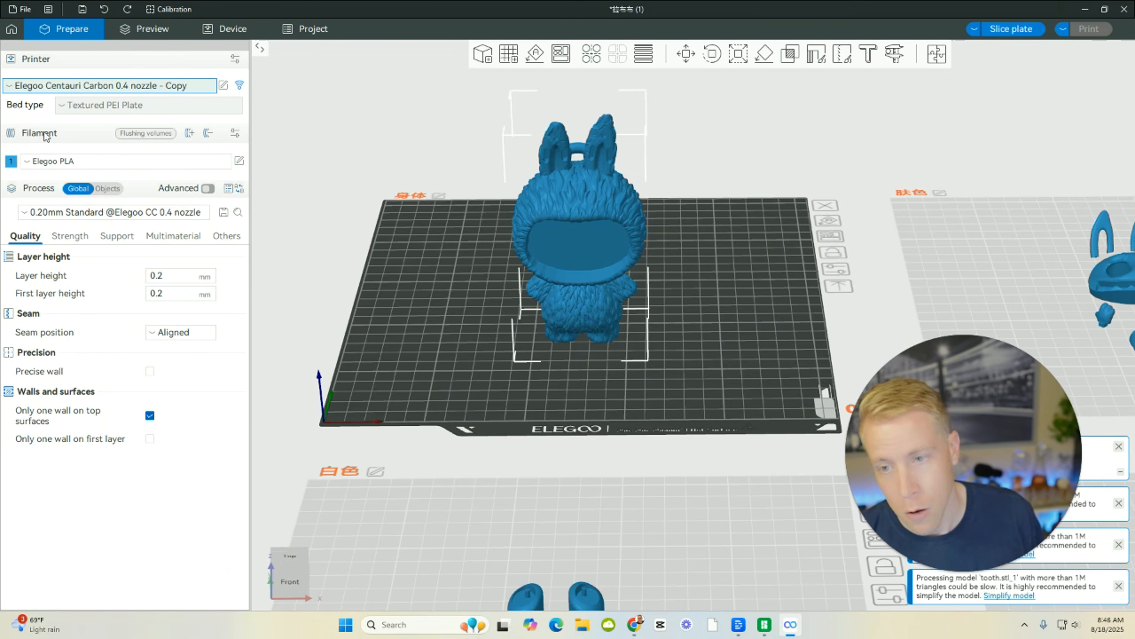
Review the filament presets and the system and custom filament lists for adding or removing filaments, and leave without changing them.
{"action": "left_click", "coordinate": [28, 166]}
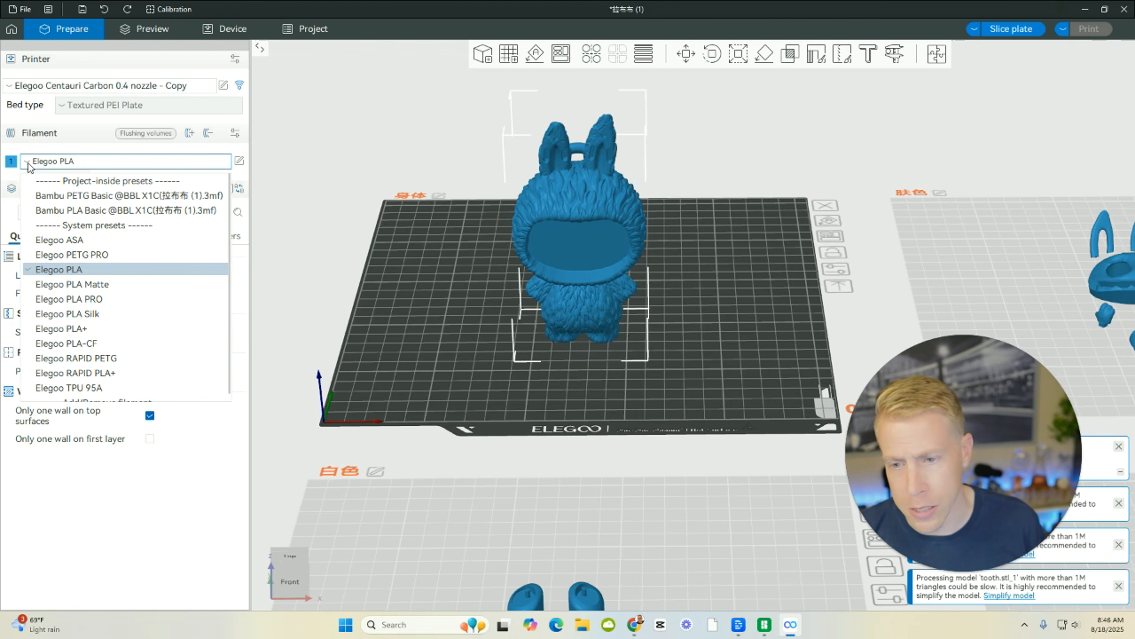
{"action": "scroll", "coordinate": [87, 295], "scroll_direction": "down", "scroll_amount": 1}
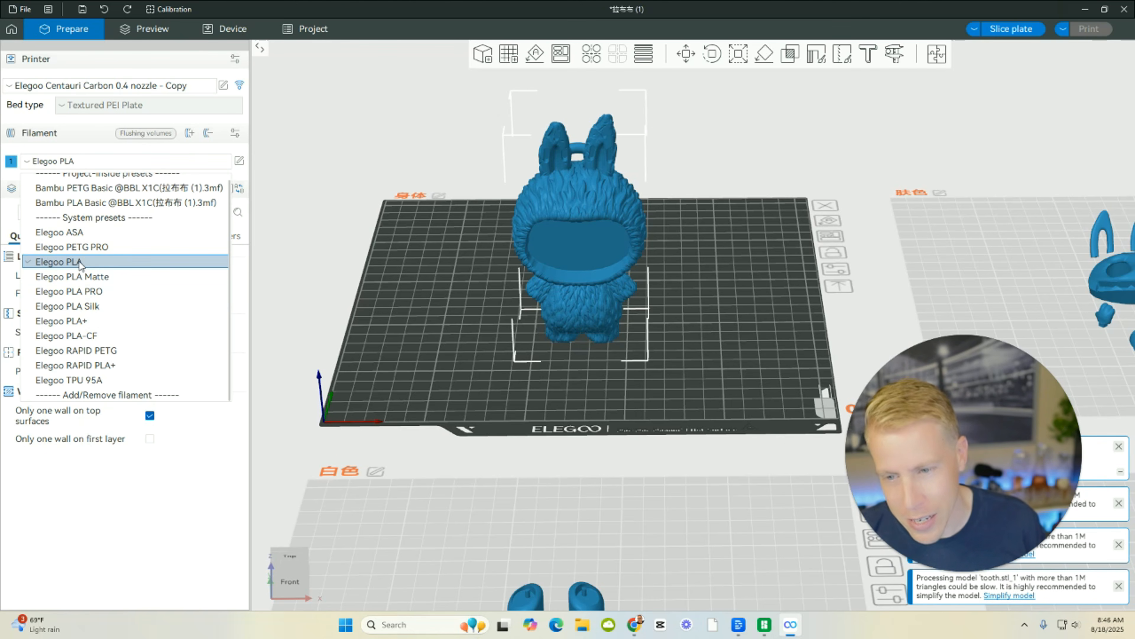
{"action": "left_click", "coordinate": [107, 395]}
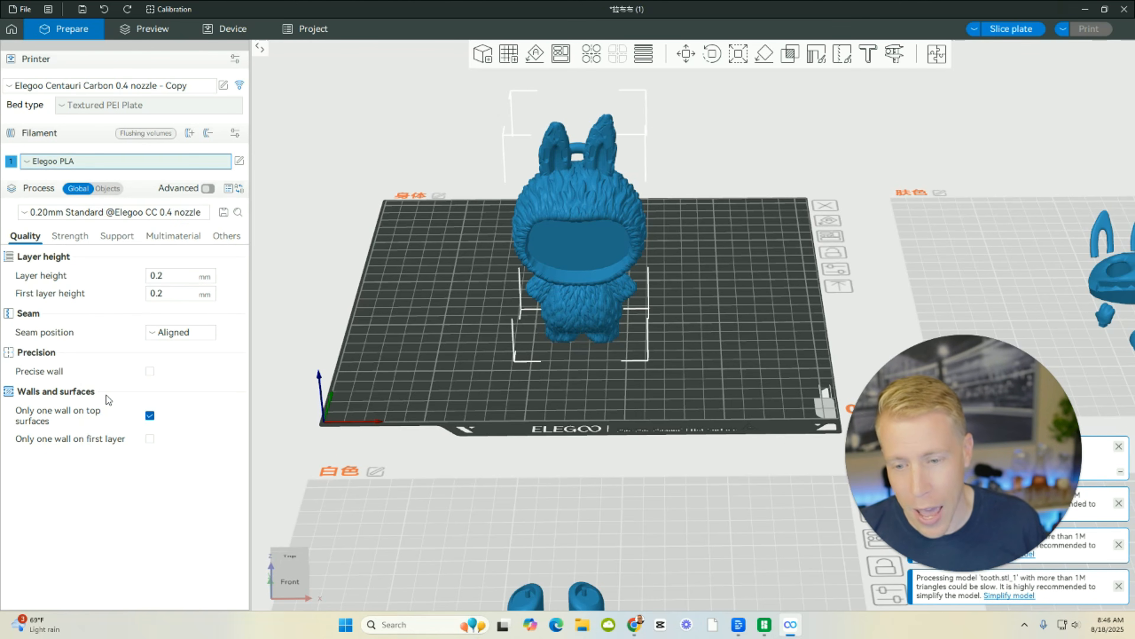
{"action": "left_click", "coordinate": [26, 167]}
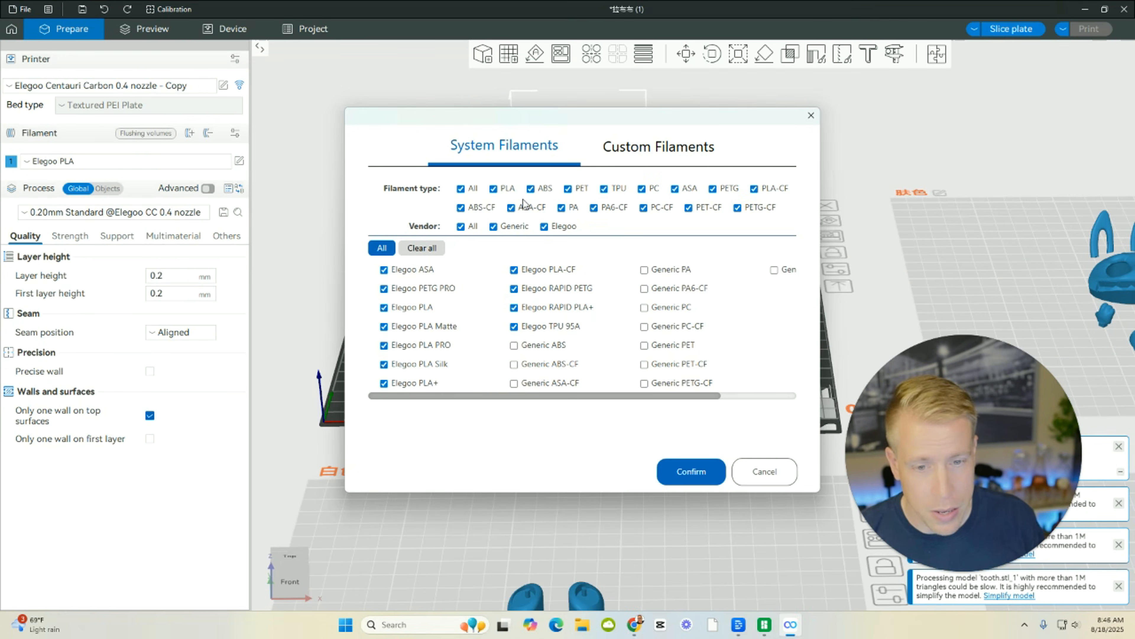
{"action": "left_click", "coordinate": [654, 154]}
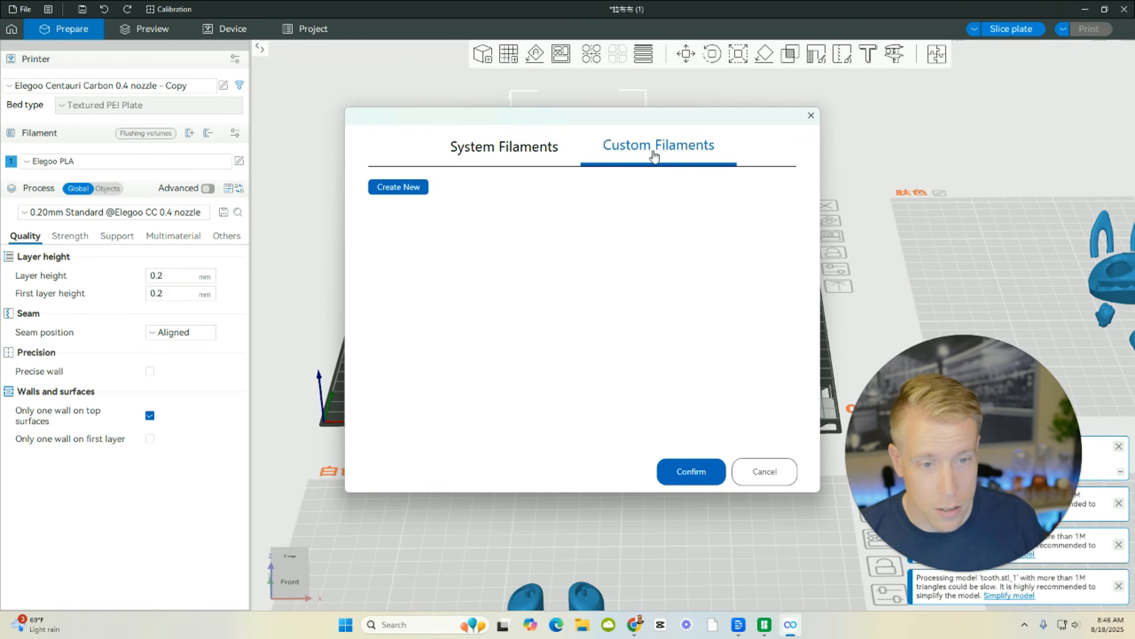
{"action": "left_click", "coordinate": [763, 473]}
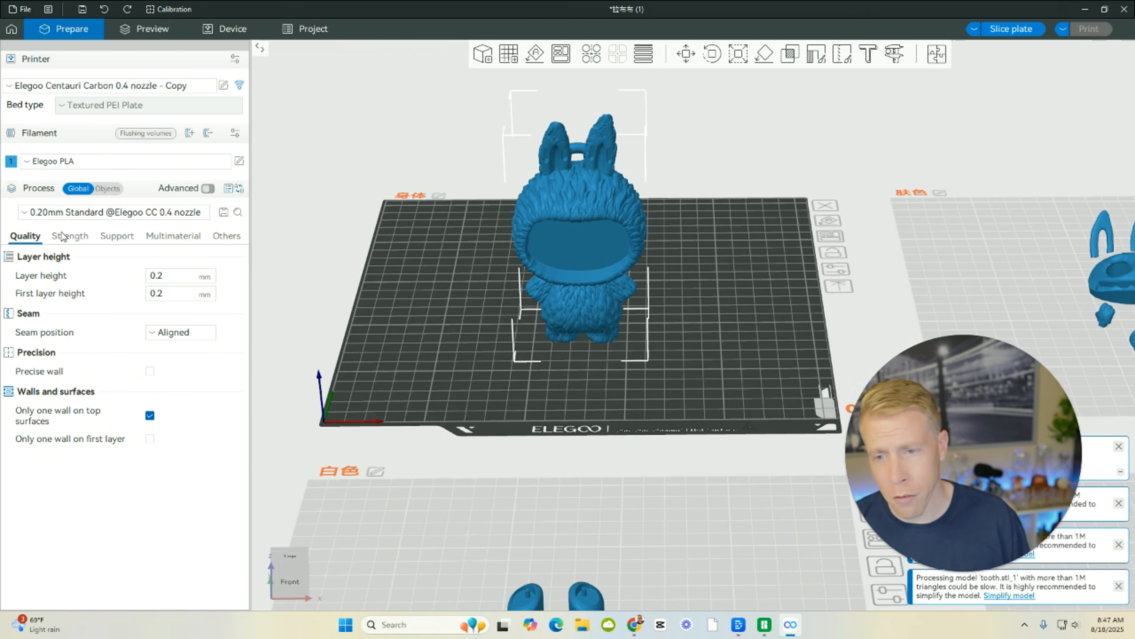
Enable support generation for the print and set the support type to Tree(auto).
{"action": "left_click", "coordinate": [116, 237]}
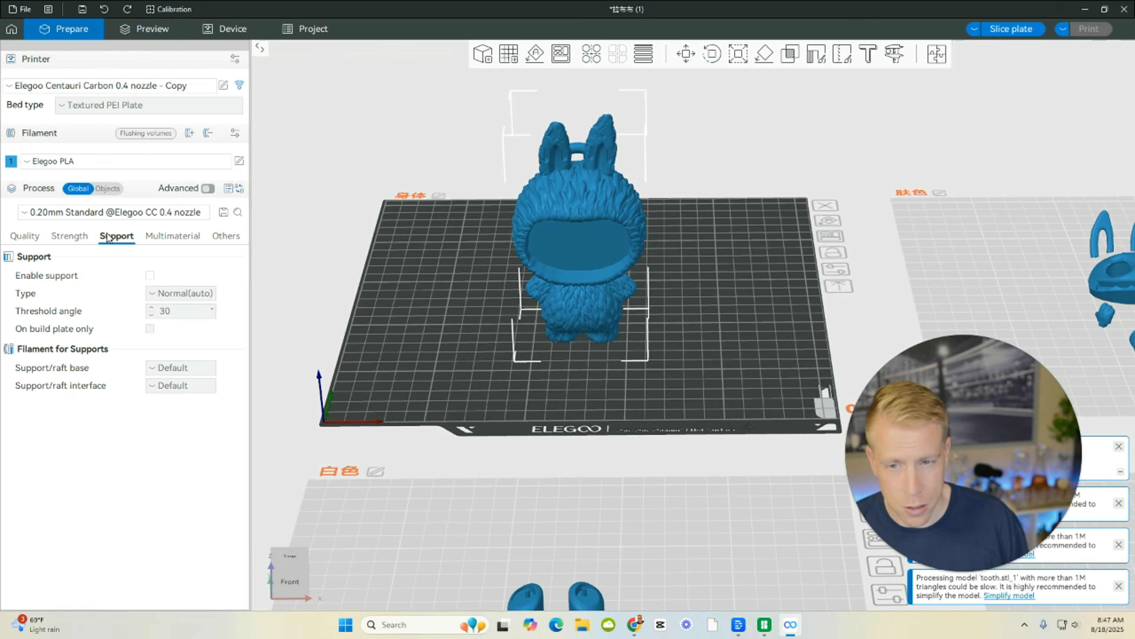
{"action": "left_click_drag", "start_coordinate": [290, 256], "coordinate": [547, 246]}
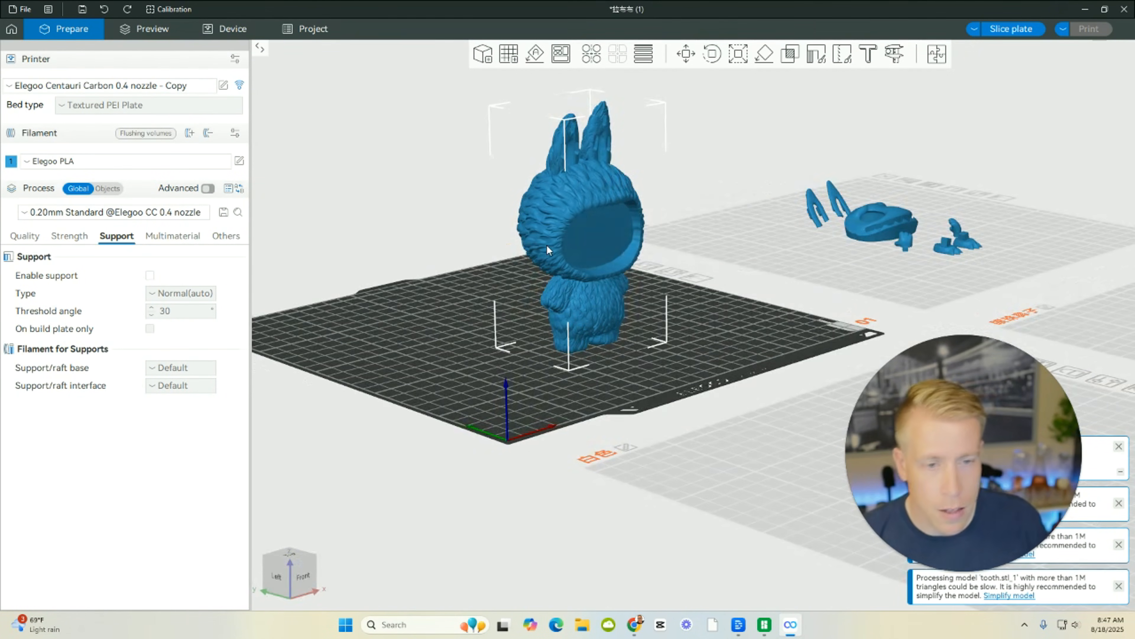
{"action": "left_click_drag", "start_coordinate": [534, 416], "coordinate": [532, 380]}
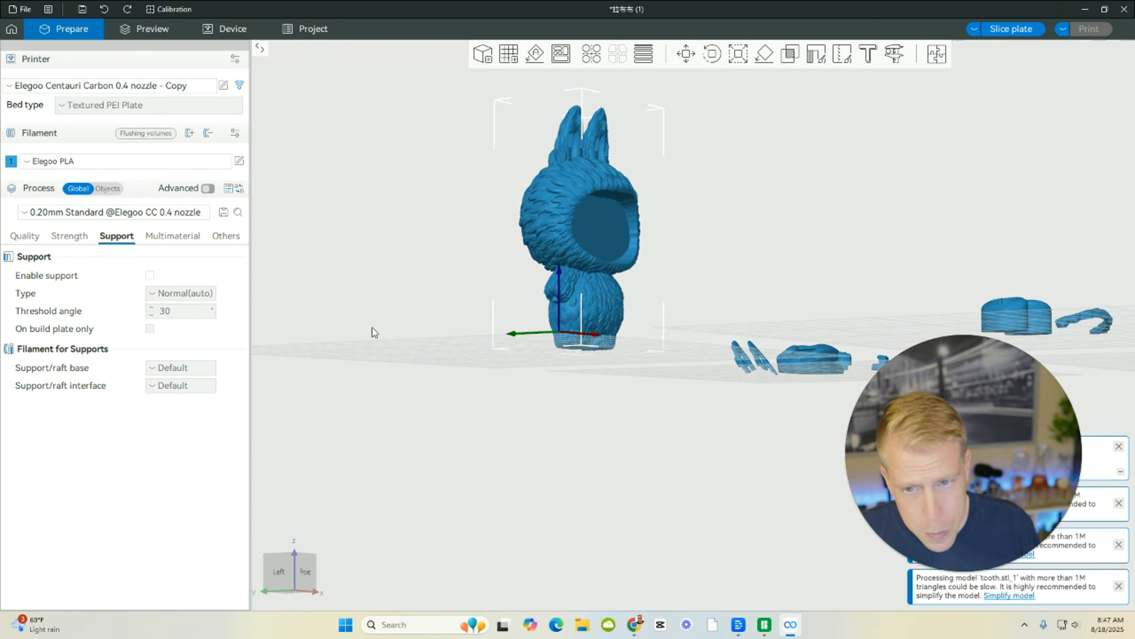
{"action": "left_click_drag", "start_coordinate": [392, 341], "coordinate": [374, 354]}
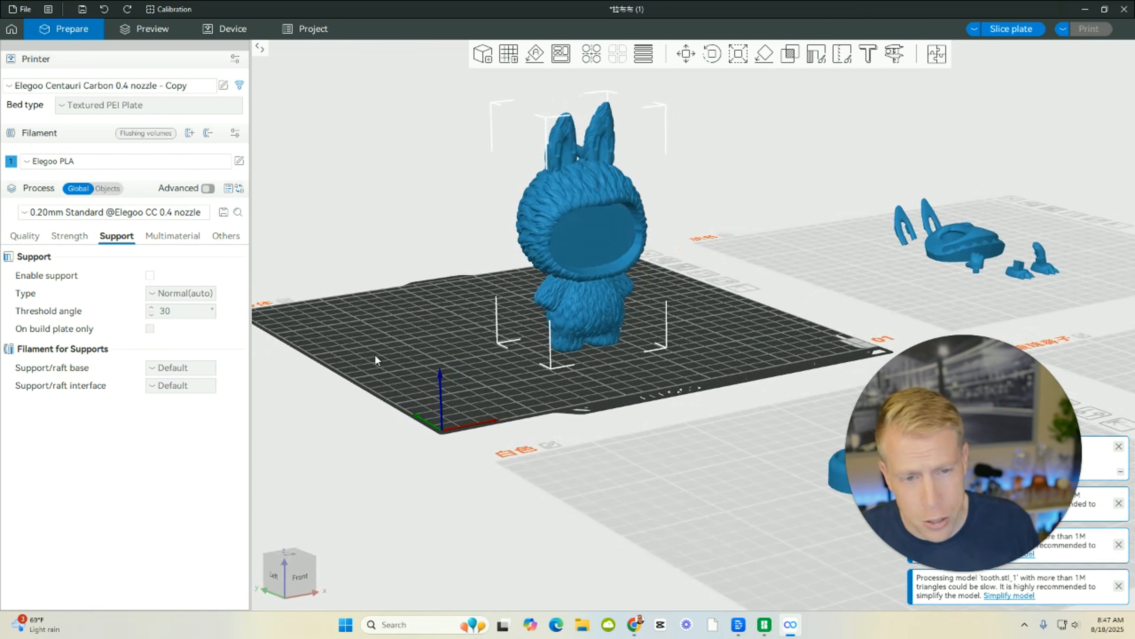
{"action": "left_click", "coordinate": [150, 276]}
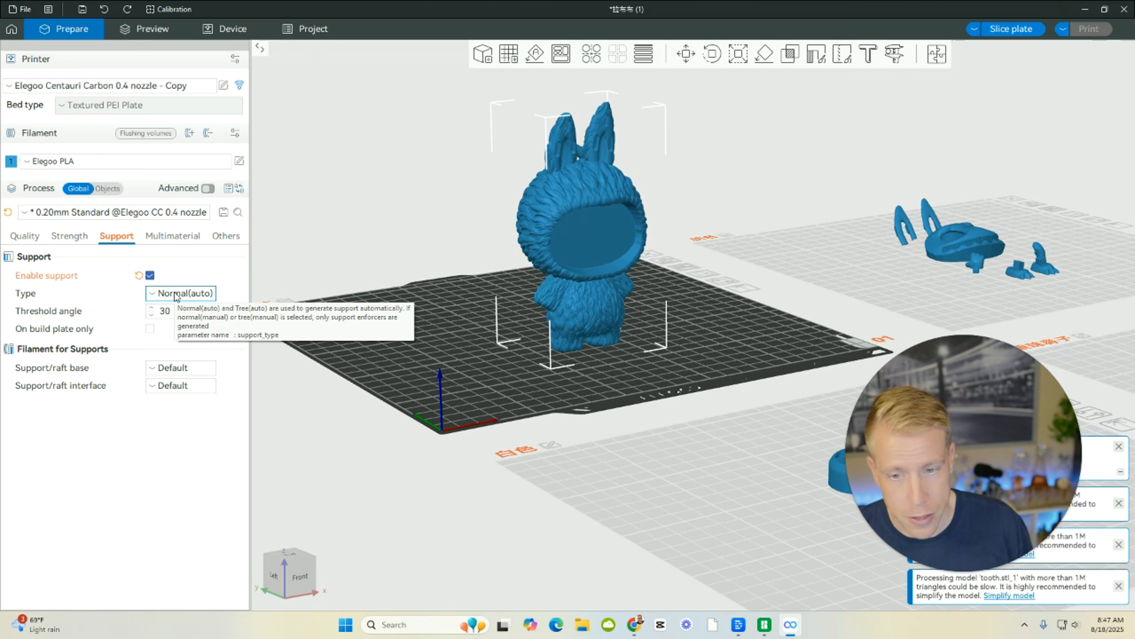
{"action": "left_click", "coordinate": [175, 296]}
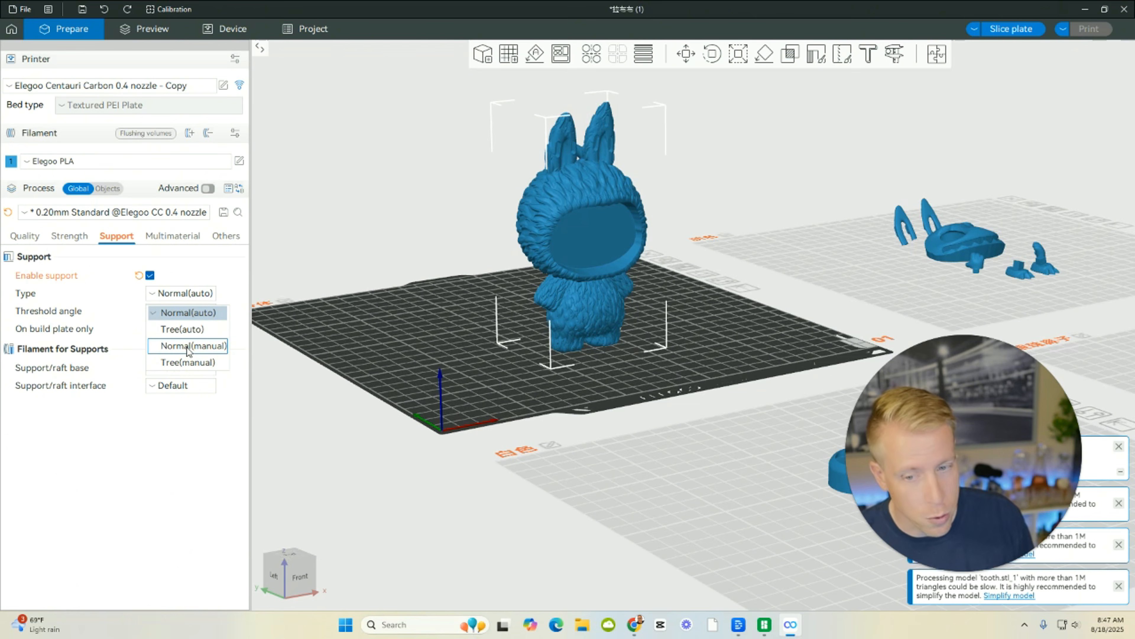
{"action": "left_click", "coordinate": [191, 331]}
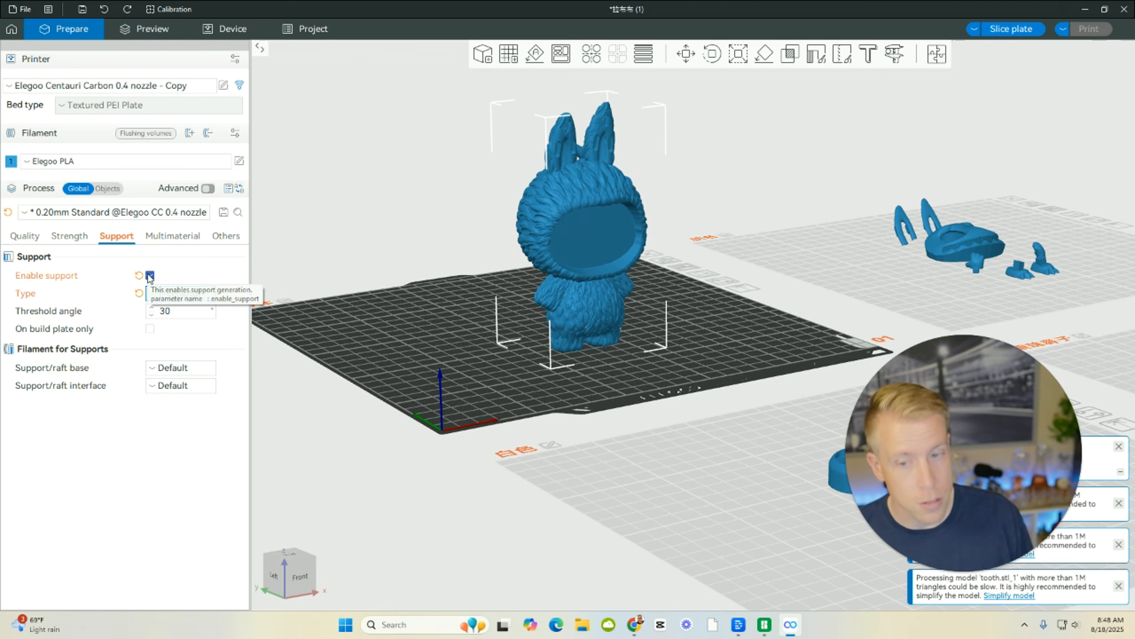
Compare the editing tools with the Labubu body selected and deselected, then view the model import dialog and cancel it without adding a file.
{"action": "left_click_drag", "start_coordinate": [421, 364], "coordinate": [448, 384]}
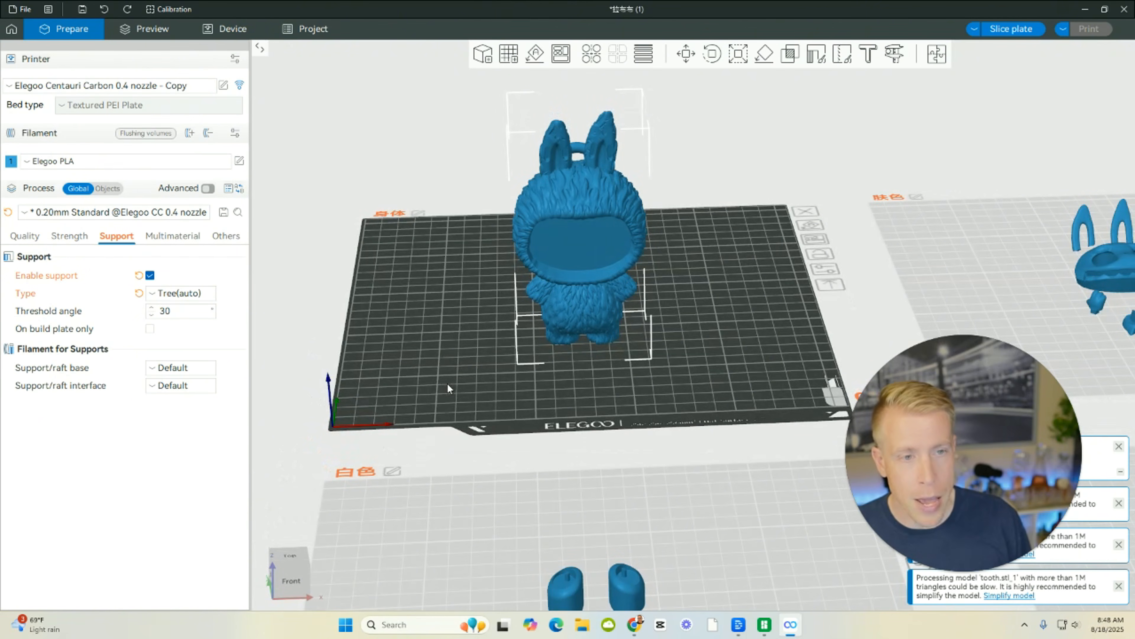
{"action": "left_click", "coordinate": [437, 307]}
{"action": "left_click_drag", "start_coordinate": [691, 302], "coordinate": [684, 309]}
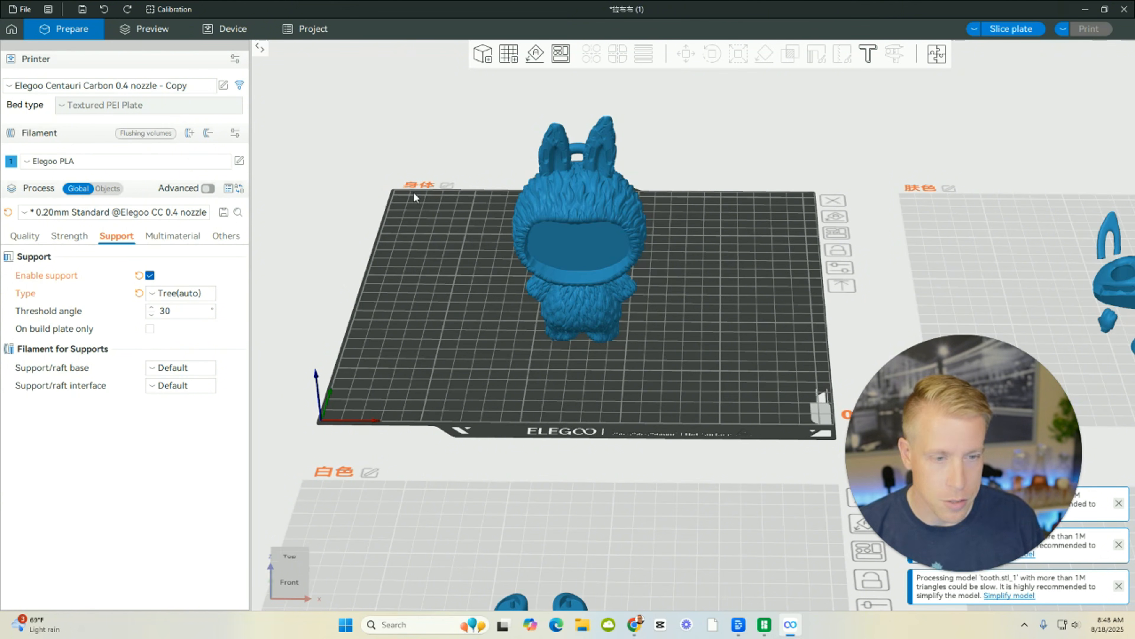
{"action": "left_click_drag", "start_coordinate": [445, 289], "coordinate": [452, 279]}
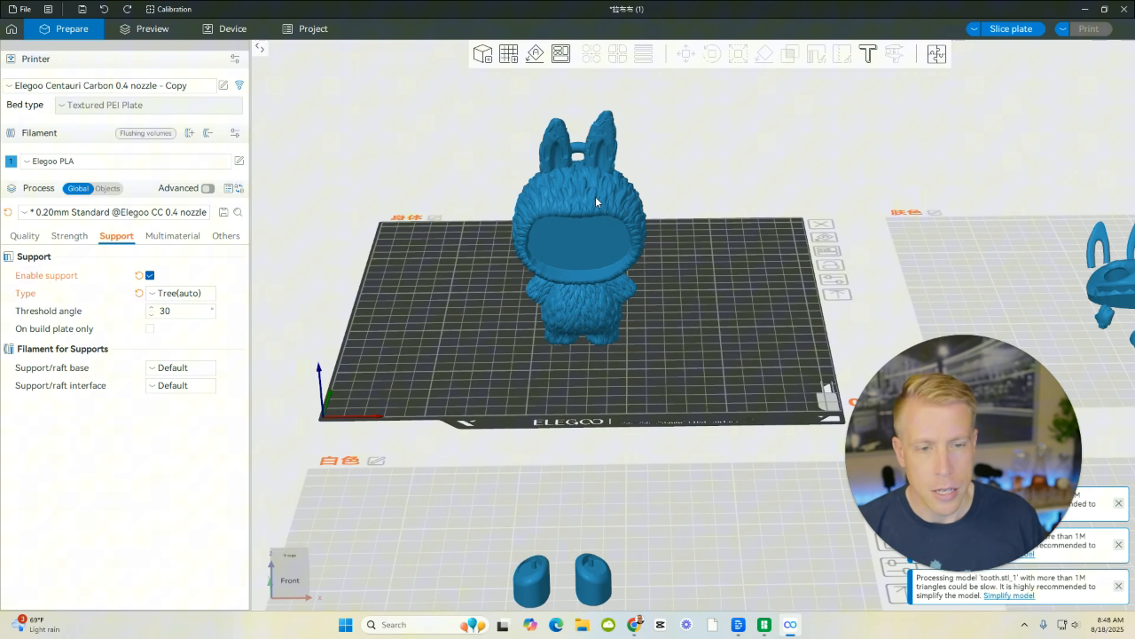
{"action": "left_click", "coordinate": [606, 212]}
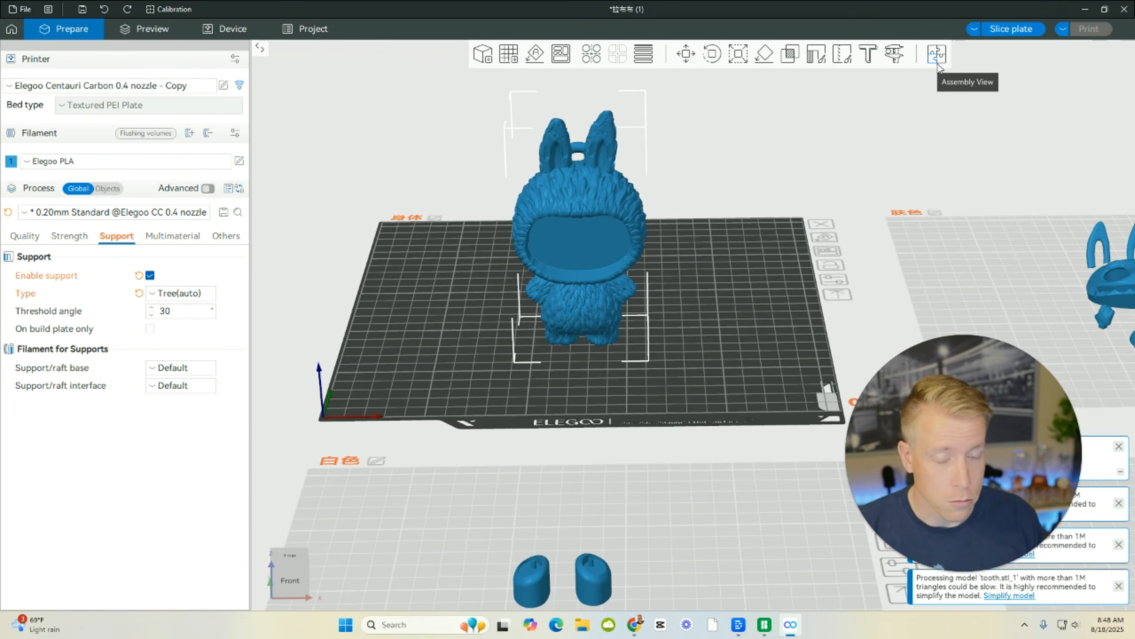
{"action": "left_click", "coordinate": [723, 316]}
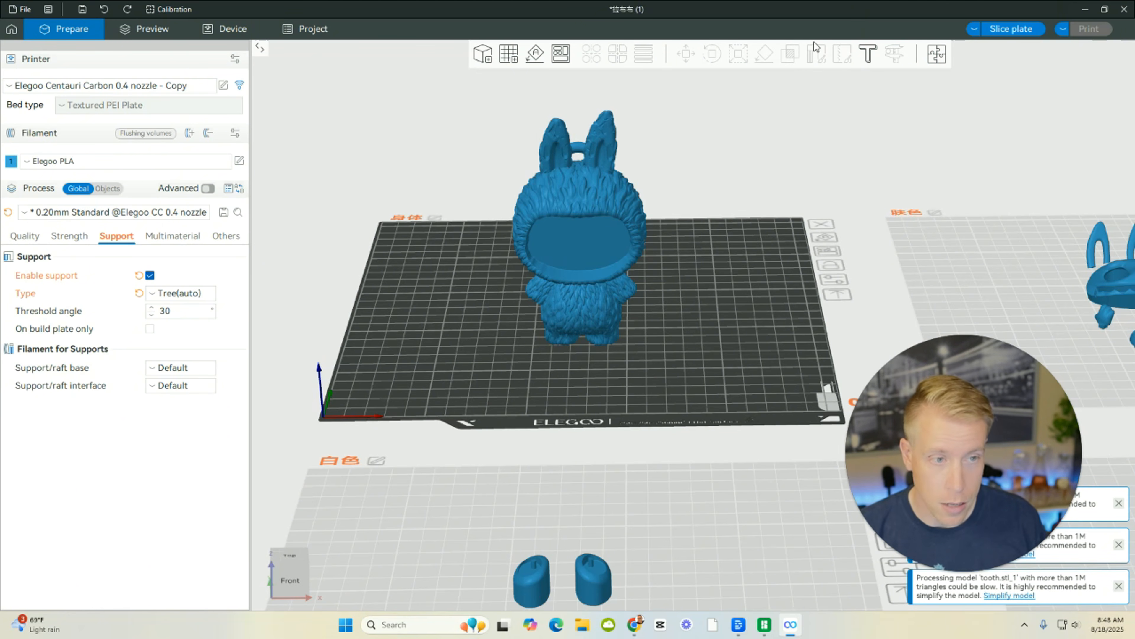
{"action": "left_click", "coordinate": [589, 204]}
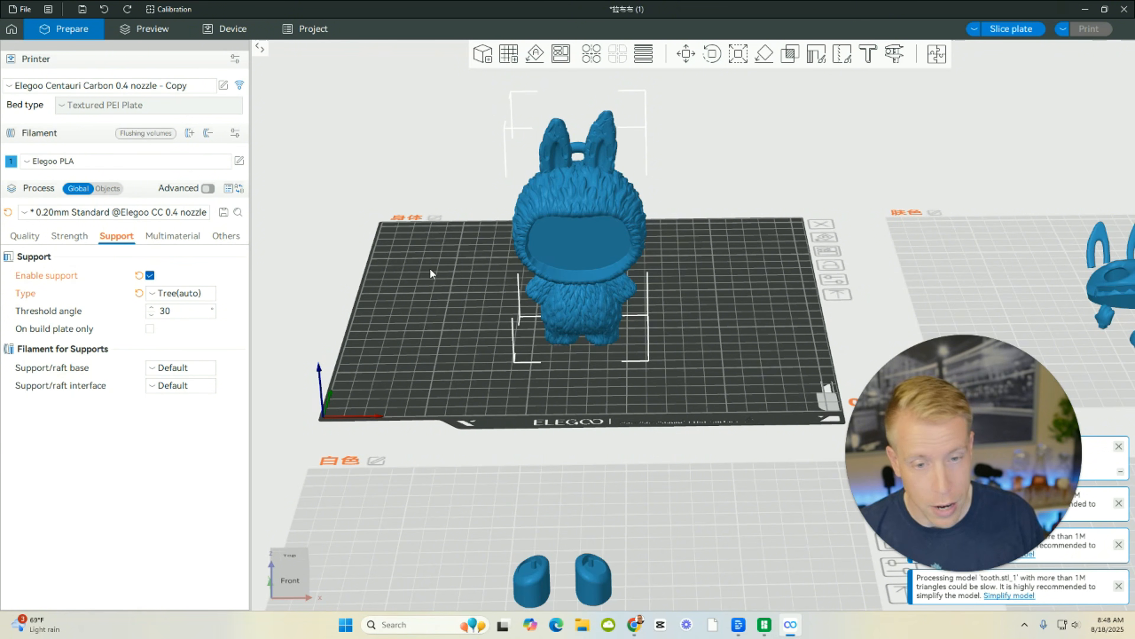
{"action": "left_click", "coordinate": [483, 61]}
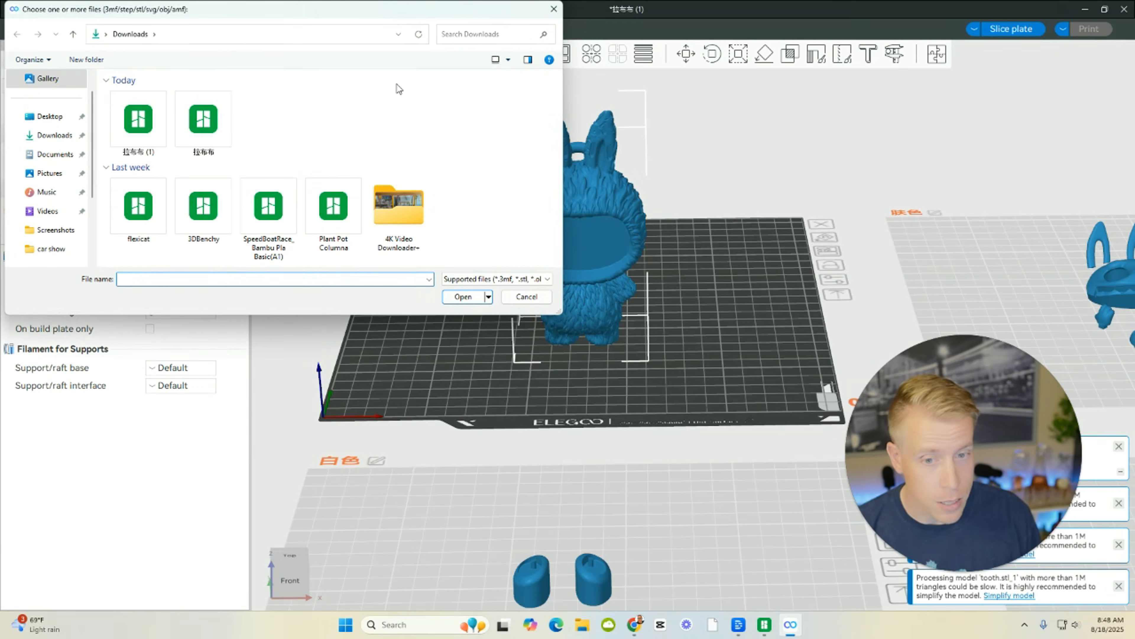
{"action": "left_click", "coordinate": [538, 300]}
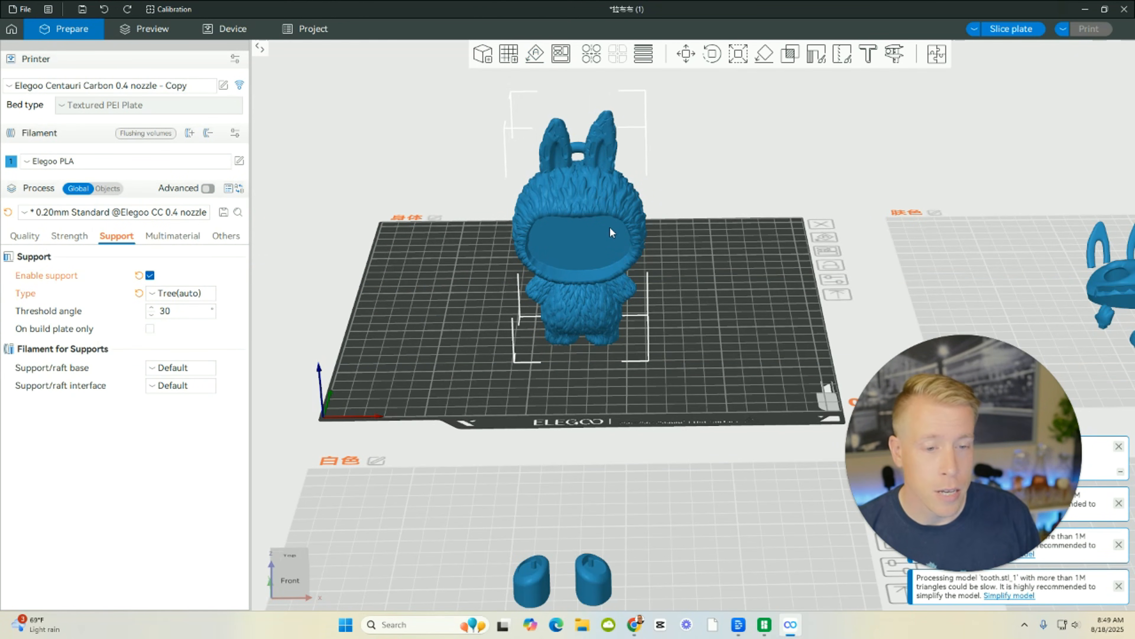
Try moving the Labubu body along the X and Z axes with the Move tool, and undo the move.
{"action": "left_click", "coordinate": [535, 53]}
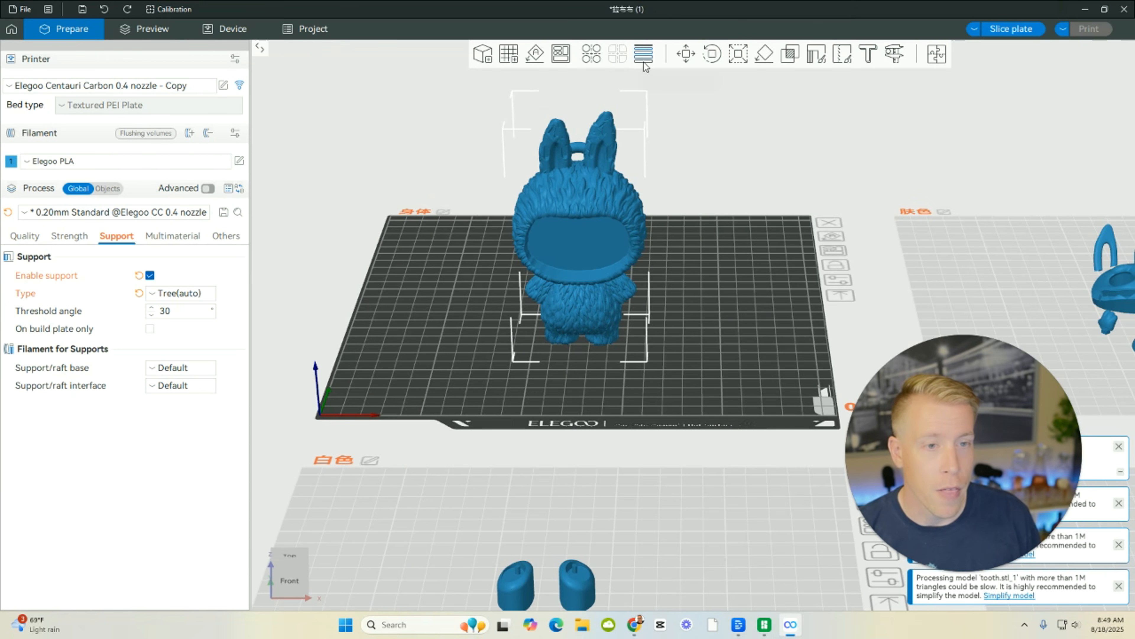
{"action": "left_click", "coordinate": [686, 55]}
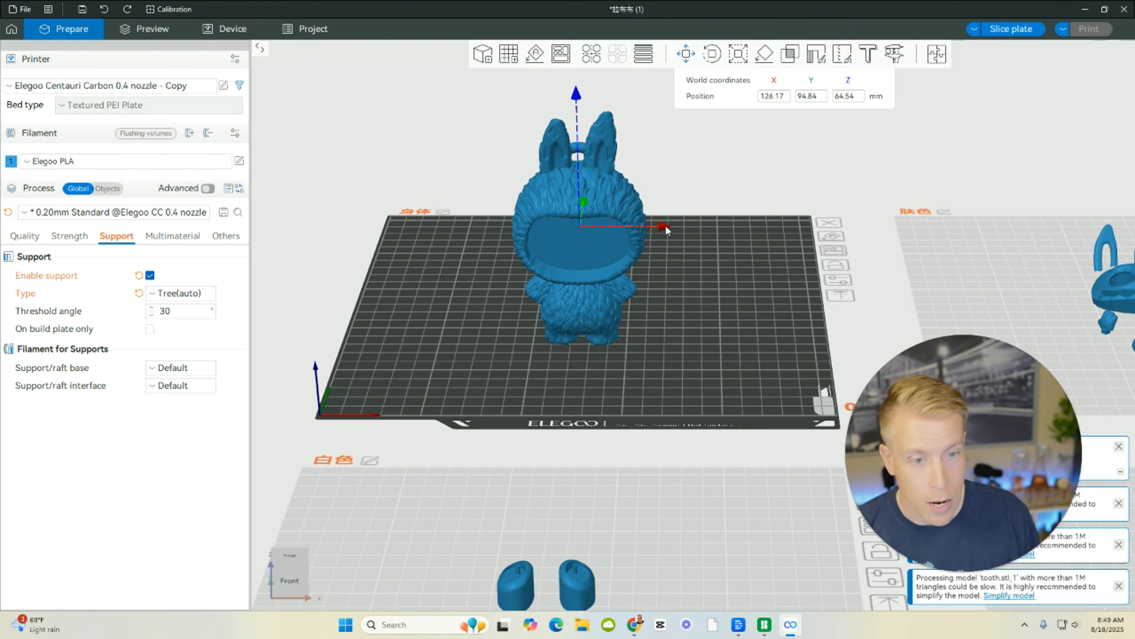
{"action": "mouse_move", "coordinate": [665, 224]}
{"action": "left_mouse_down"}
{"action": "mouse_move", "coordinate": [742, 224]}
{"action": "mouse_move", "coordinate": [536, 222]}
{"action": "mouse_move", "coordinate": [746, 221]}
{"action": "mouse_move", "coordinate": [664, 218]}
{"action": "left_mouse_up"}
{"action": "left_click_drag", "start_coordinate": [574, 96], "coordinate": [579, 61]}
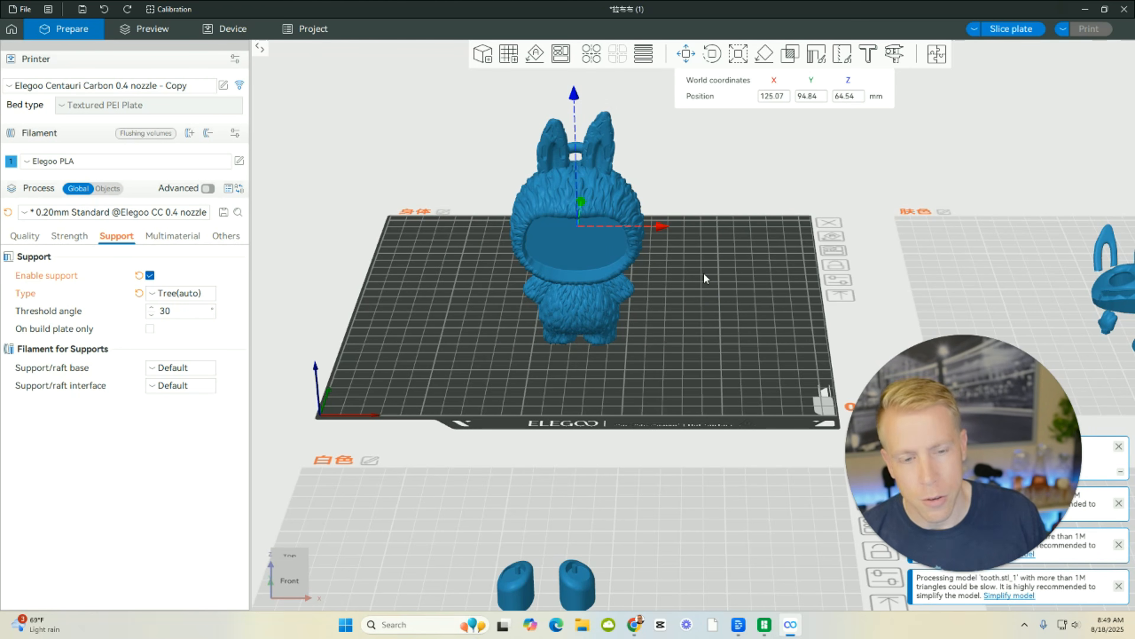
{"action": "left_click", "coordinate": [106, 9]}
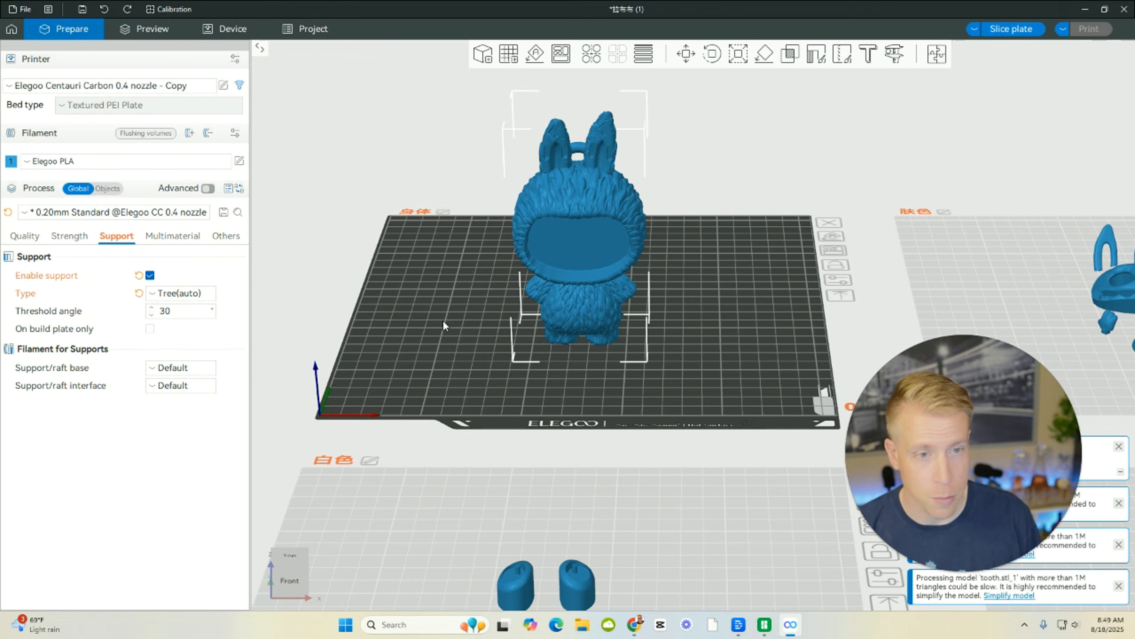
Try the Rotate tool's handles on the Labubu body and deselect the body.
{"action": "left_click", "coordinate": [712, 55]}
{"action": "mouse_move", "coordinate": [578, 84]}
{"action": "left_mouse_down"}
{"action": "mouse_move", "coordinate": [456, 95]}
{"action": "mouse_move", "coordinate": [516, 88]}
{"action": "mouse_move", "coordinate": [679, 107]}
{"action": "mouse_move", "coordinate": [733, 157]}
{"action": "mouse_move", "coordinate": [597, 104]}
{"action": "mouse_move", "coordinate": [512, 102]}
{"action": "mouse_move", "coordinate": [574, 93]}
{"action": "left_mouse_up"}
{"action": "left_click", "coordinate": [759, 382]}
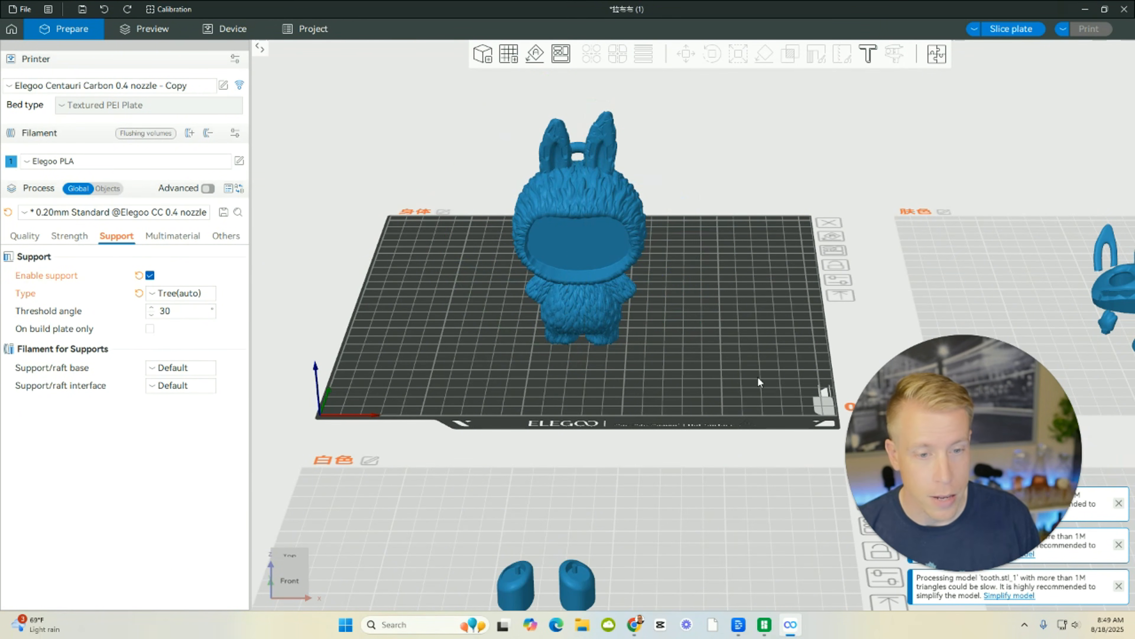
Select the Labubu body and scale it uniformly to 120%.
{"action": "left_click", "coordinate": [609, 218]}
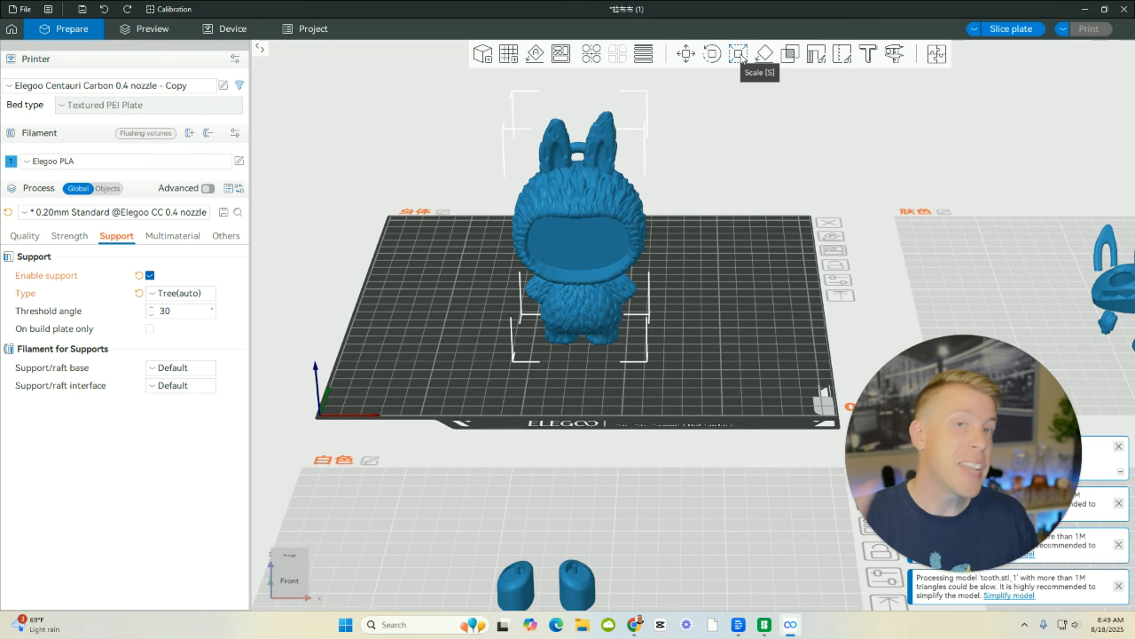
{"action": "mouse_move", "coordinate": [457, 349]}
{"action": "left_mouse_down"}
{"action": "mouse_move", "coordinate": [492, 357]}
{"action": "mouse_move", "coordinate": [419, 351]}
{"action": "mouse_move", "coordinate": [445, 357]}
{"action": "left_mouse_up"}
{"action": "left_click_drag", "start_coordinate": [585, 248], "coordinate": [586, 235]}
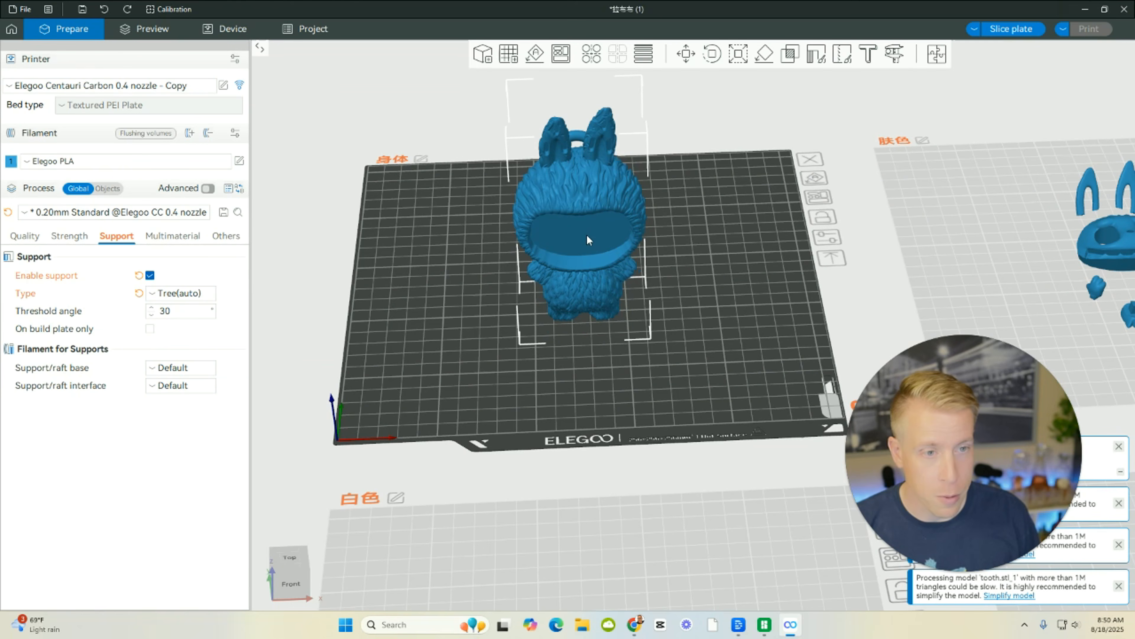
{"action": "left_click", "coordinate": [738, 54]}
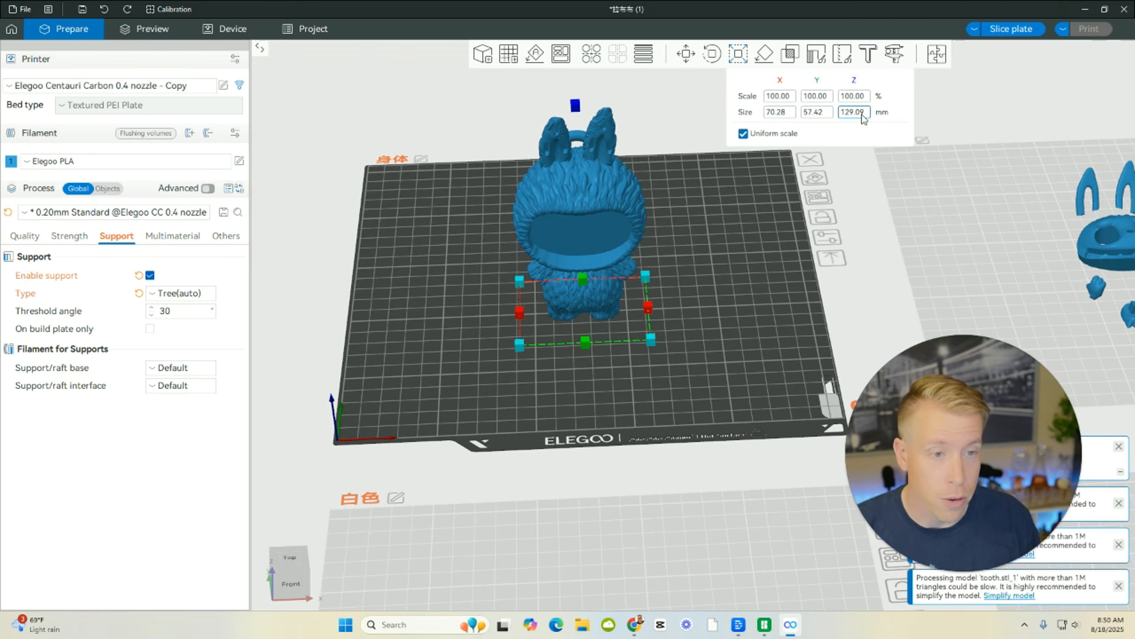
{"action": "left_click", "coordinate": [778, 102]}
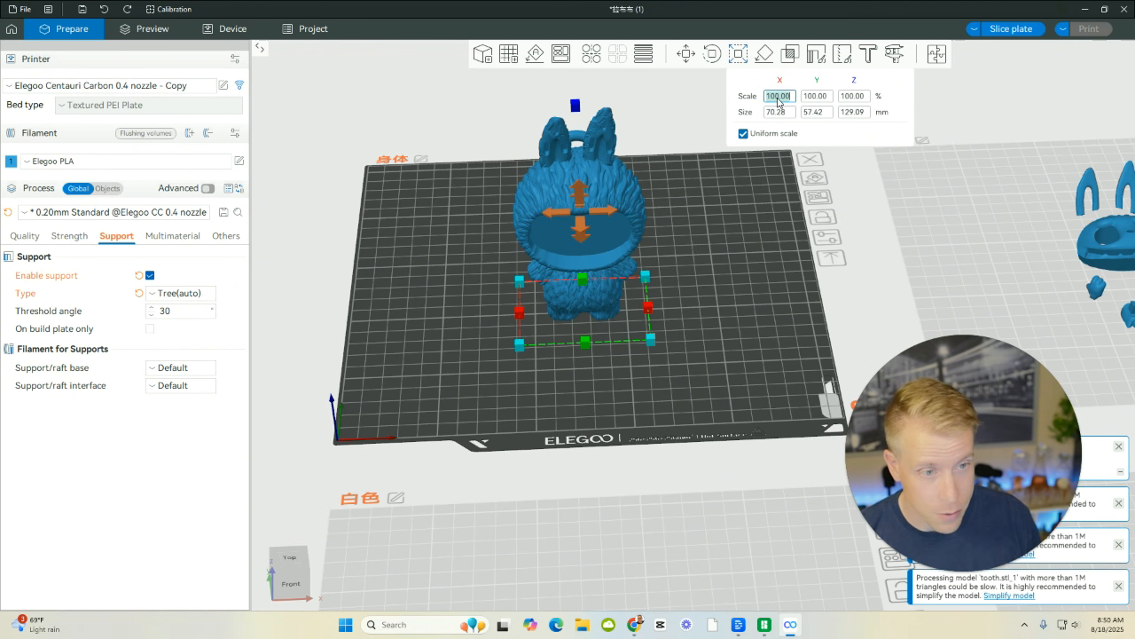
{"action": "type", "text": "120"}
{"action": "key", "text": "Return"}
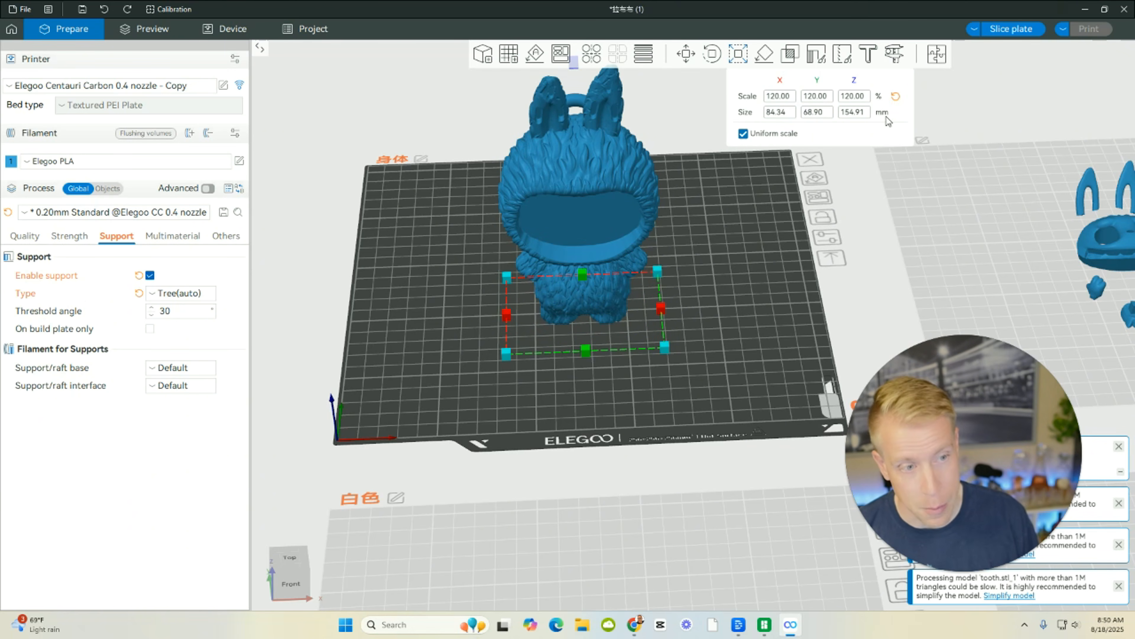
Set the Labubu body's X size to 100 mm with uniform scaling kept on.
{"action": "left_click_drag", "start_coordinate": [422, 397], "coordinate": [447, 382]}
{"action": "left_click_drag", "start_coordinate": [468, 380], "coordinate": [430, 374]}
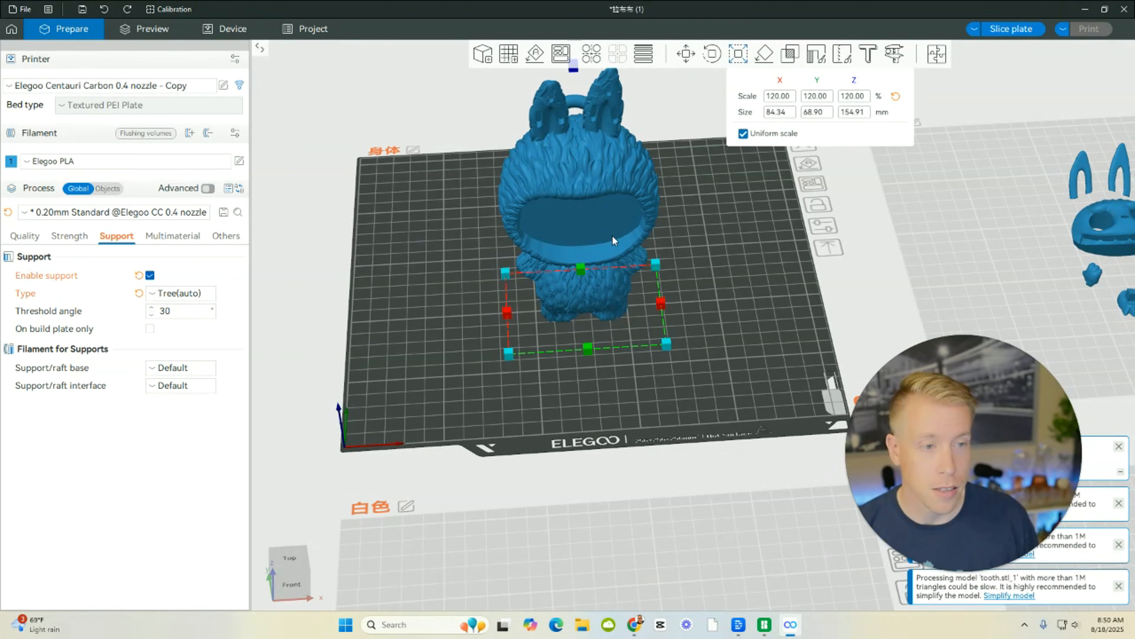
{"action": "left_click", "coordinate": [777, 113]}
{"action": "type", "text": "100.00"}
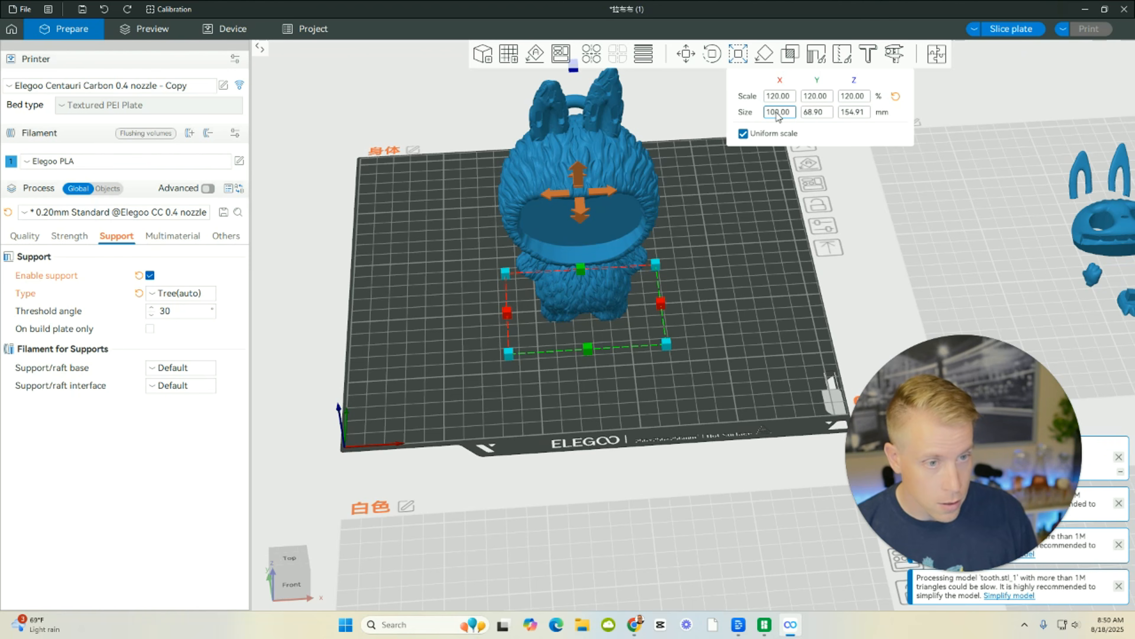
{"action": "key", "text": "Return"}
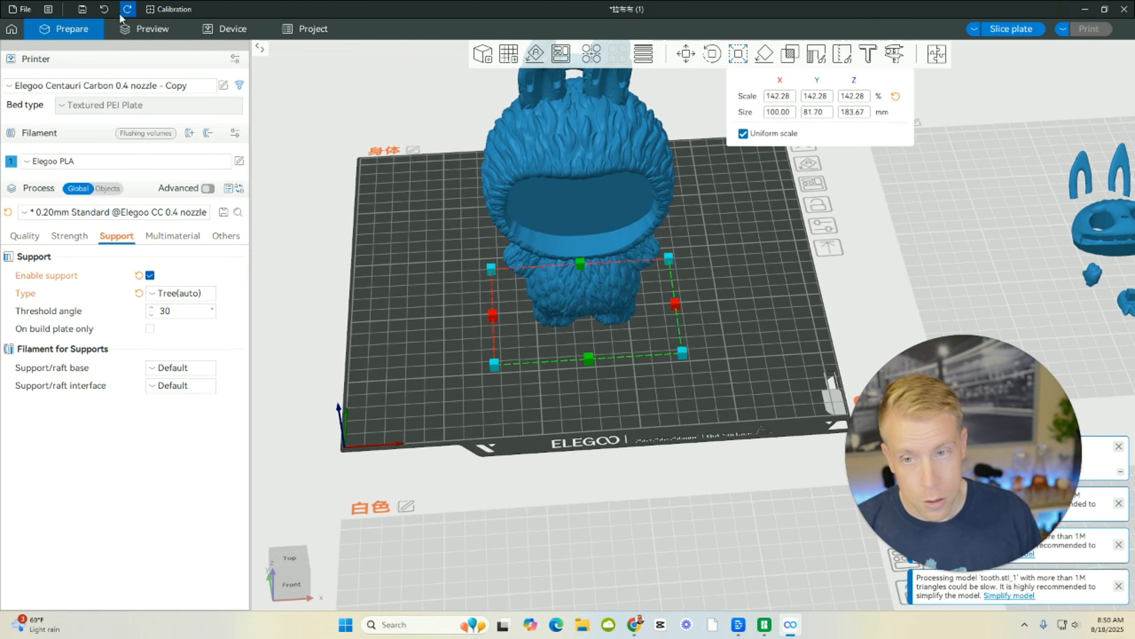
Undo both scale changes on the Labubu body and deselect it.
{"action": "left_click", "coordinate": [104, 11]}
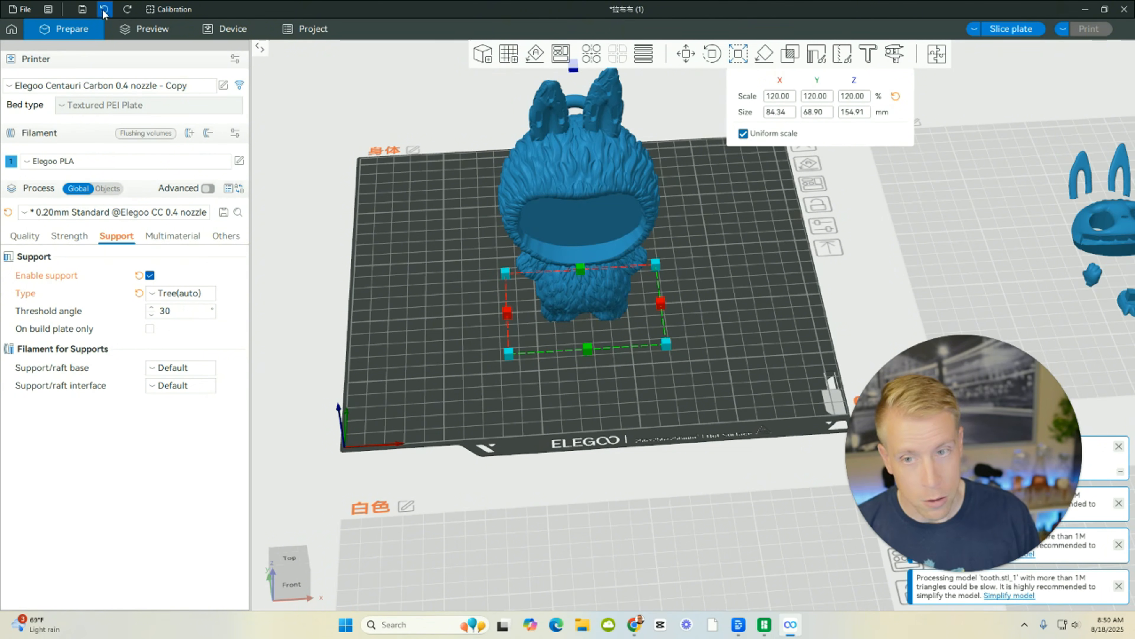
{"action": "left_click", "coordinate": [104, 11]}
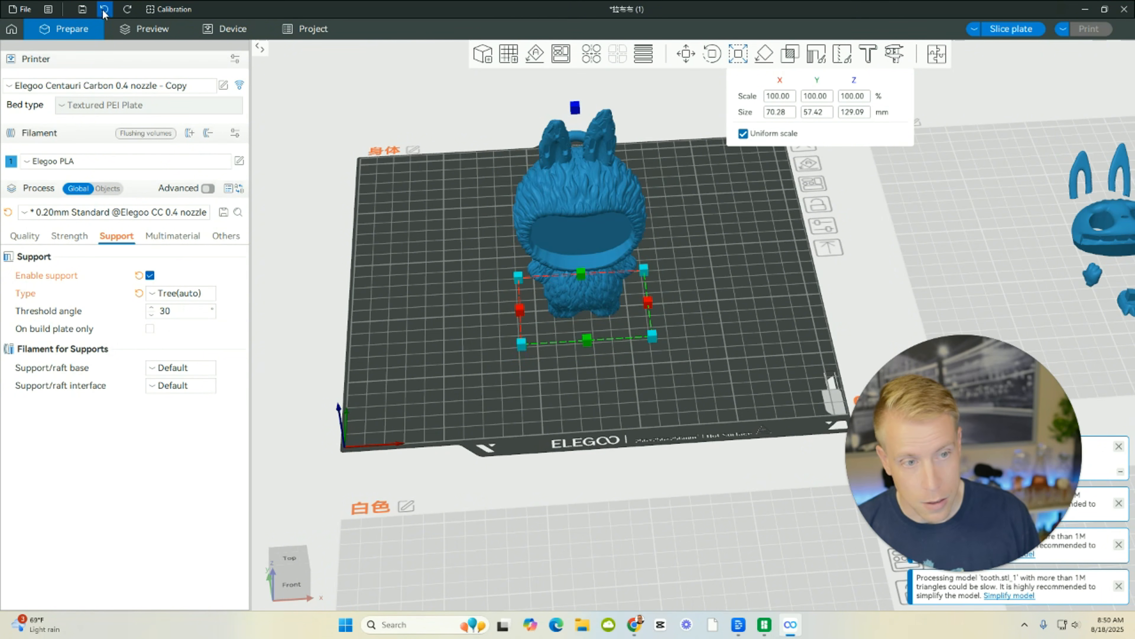
{"action": "left_click", "coordinate": [427, 364]}
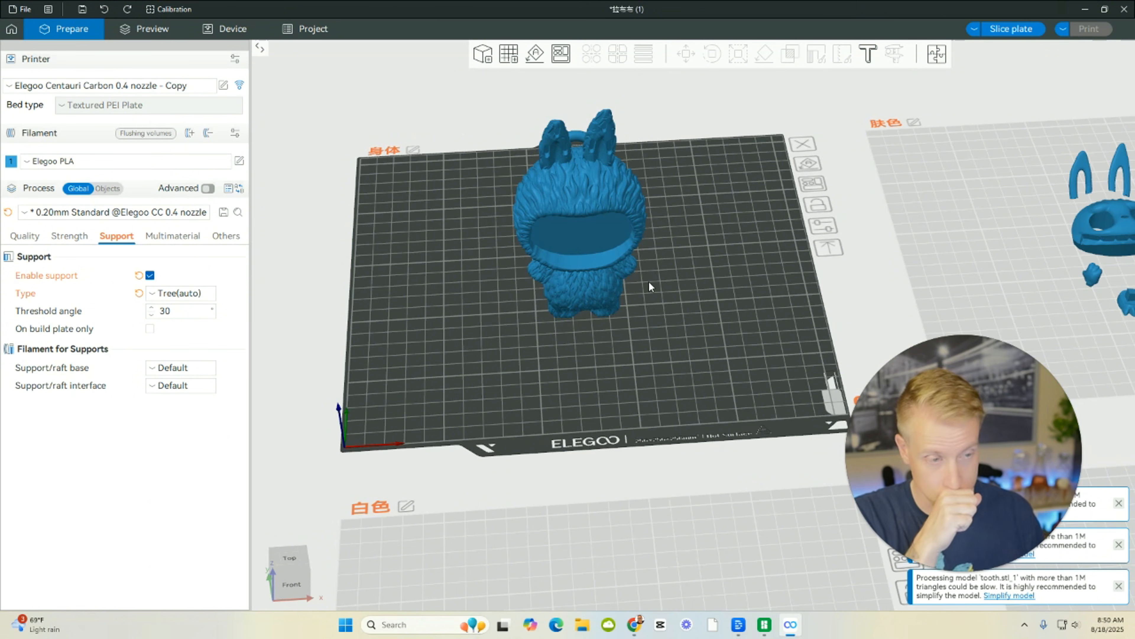
Emboss text on the back of the Labubu's head and replace the placeholder text with a first name.
{"action": "left_click_drag", "start_coordinate": [677, 314], "coordinate": [712, 357]}
{"action": "left_click", "coordinate": [583, 238]}
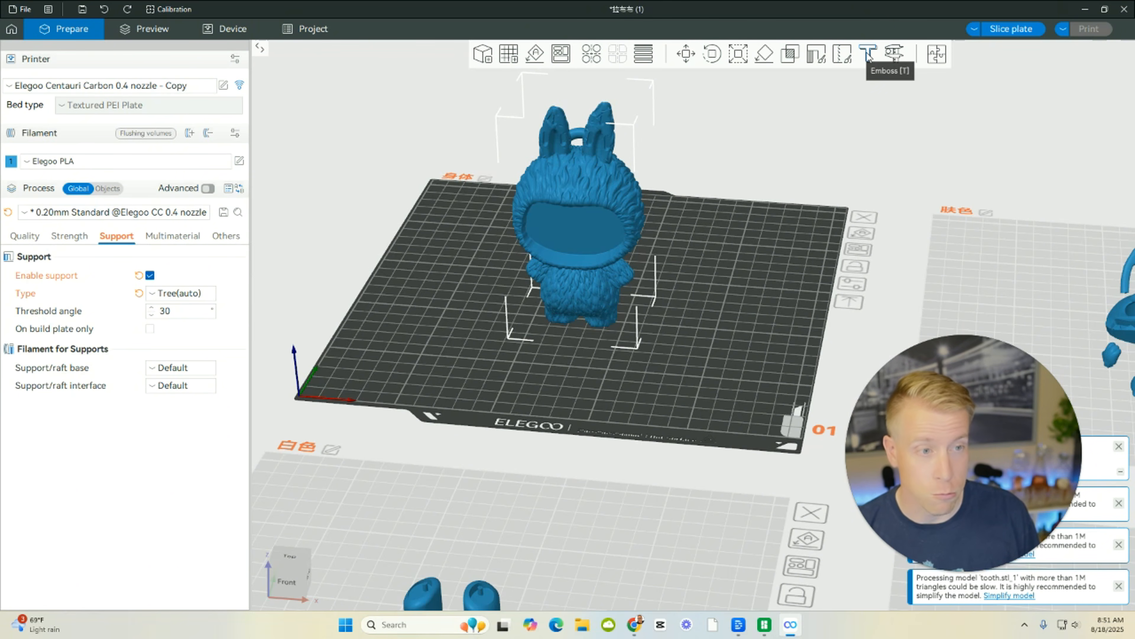
{"action": "left_click_drag", "start_coordinate": [777, 330], "coordinate": [648, 317]}
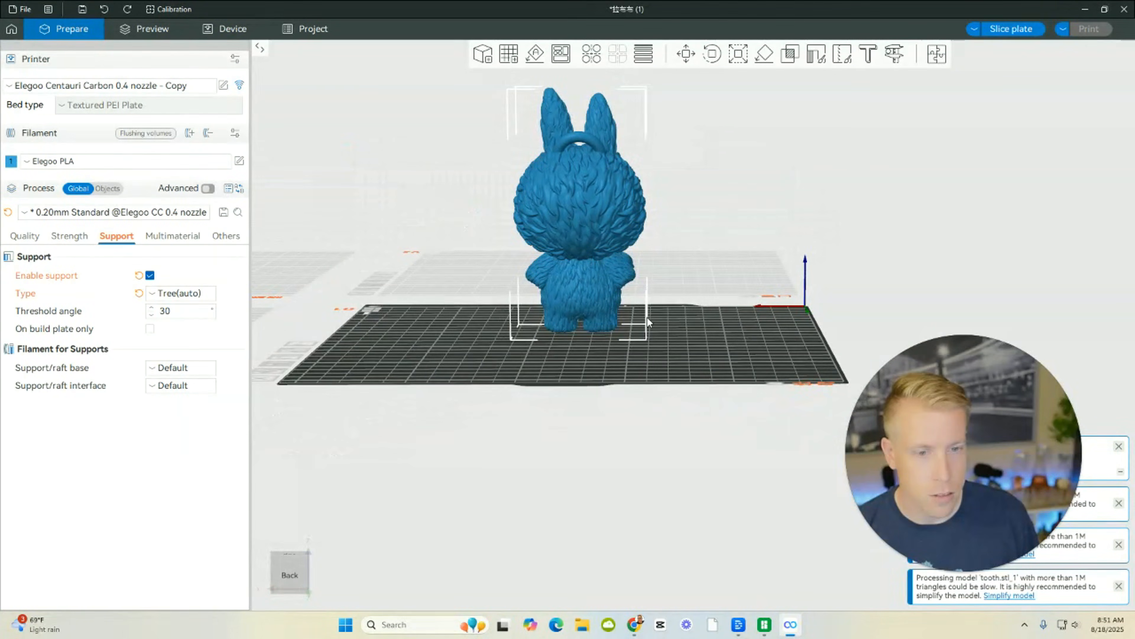
{"action": "left_click", "coordinate": [871, 58]}
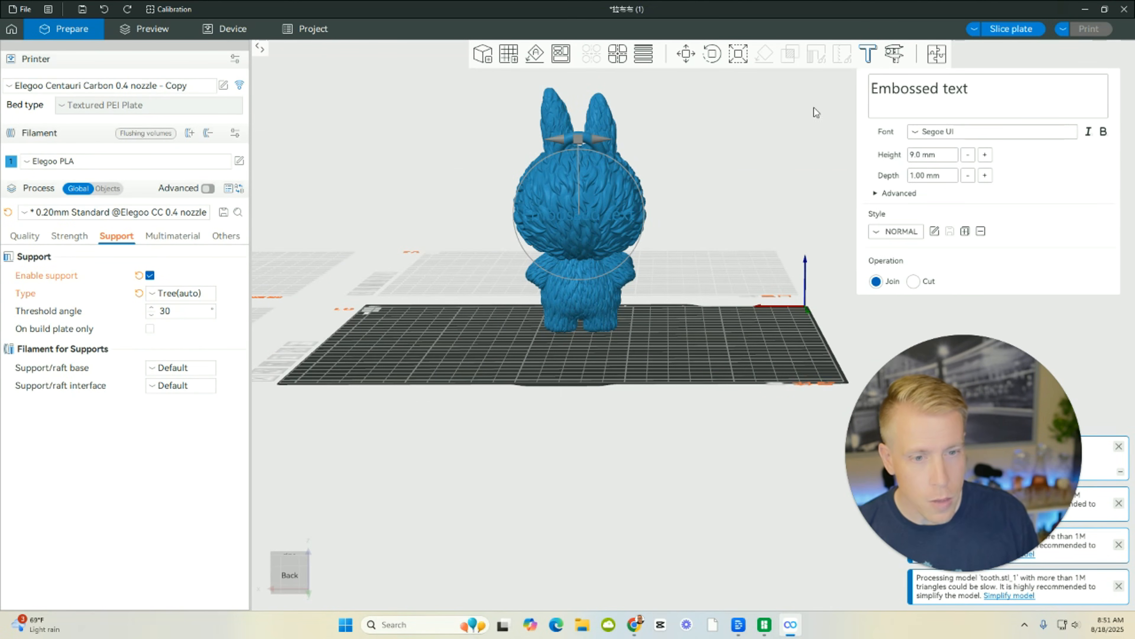
{"action": "double_click", "coordinate": [970, 91]}
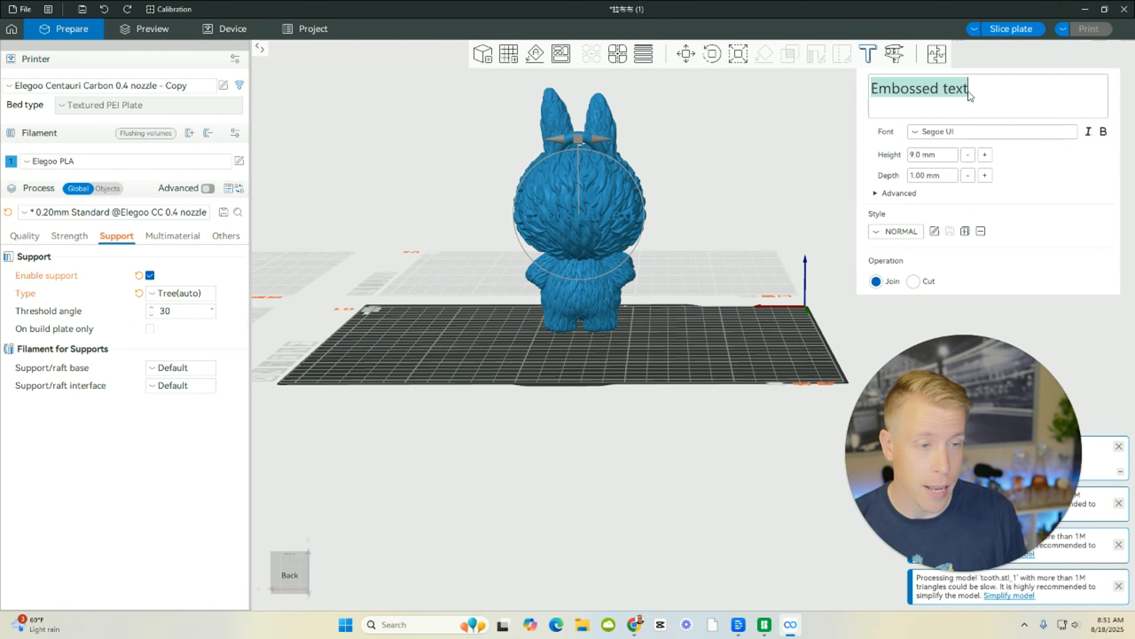
{"action": "type", "text": "Bobby"}
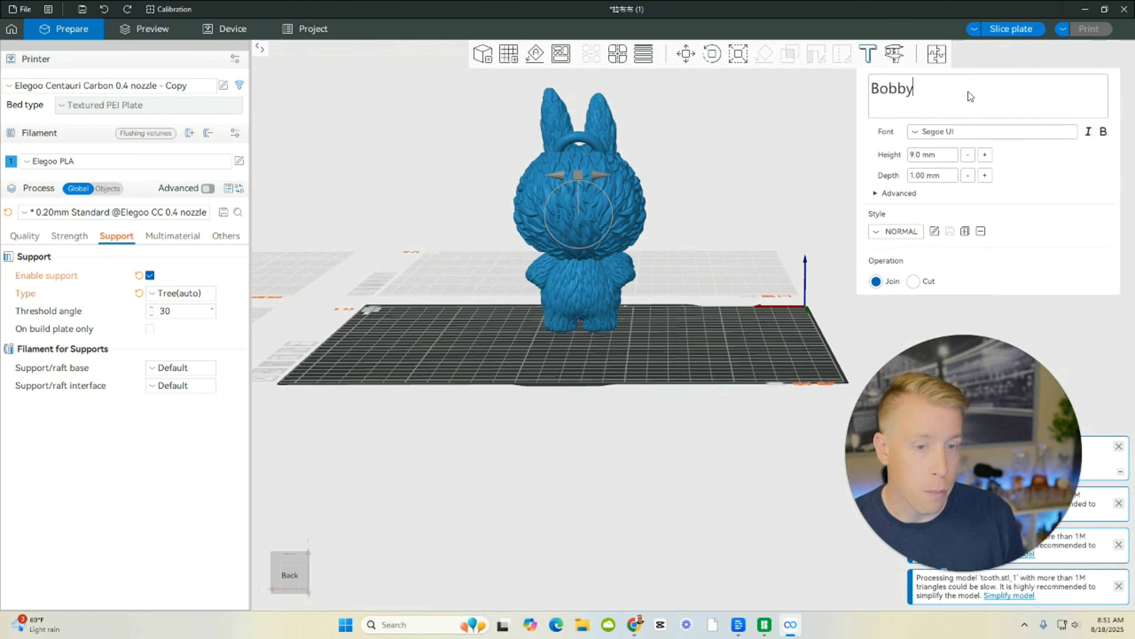
Set the embossed text's font to Segoe Print and its height to 11.6 mm.
{"action": "left_click", "coordinate": [919, 133]}
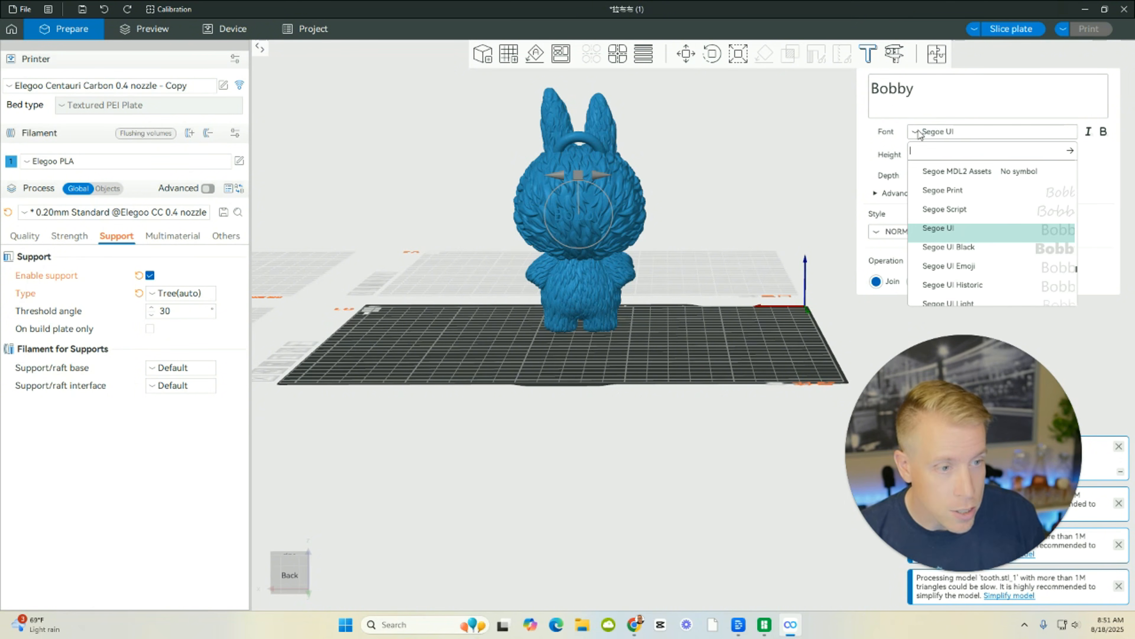
{"action": "left_click", "coordinate": [955, 191]}
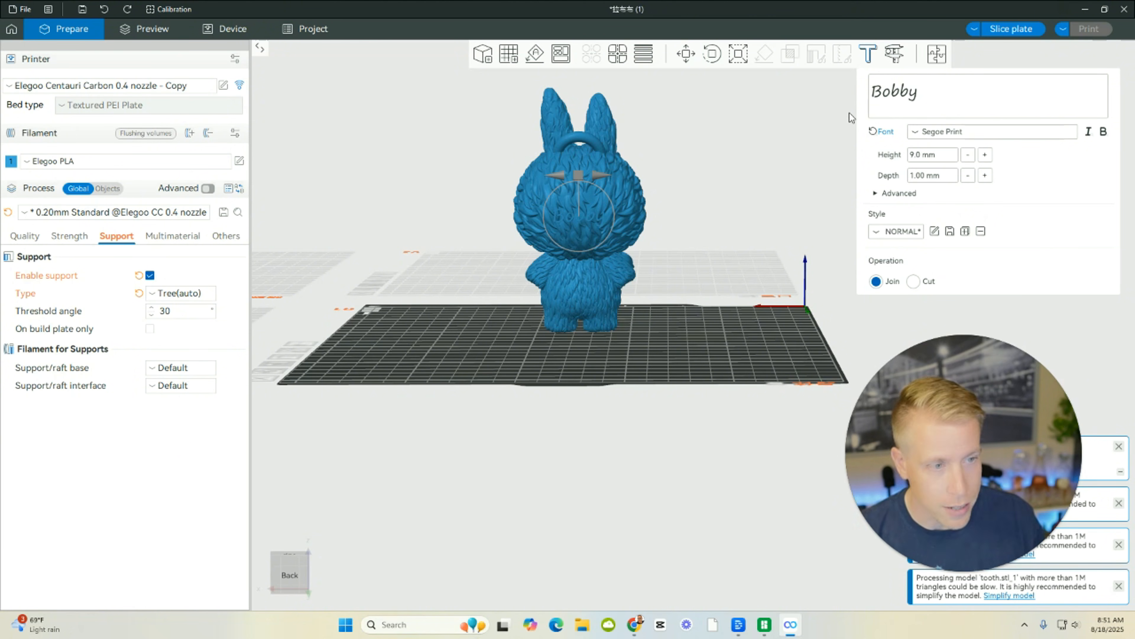
{"action": "left_click", "coordinate": [986, 155]}
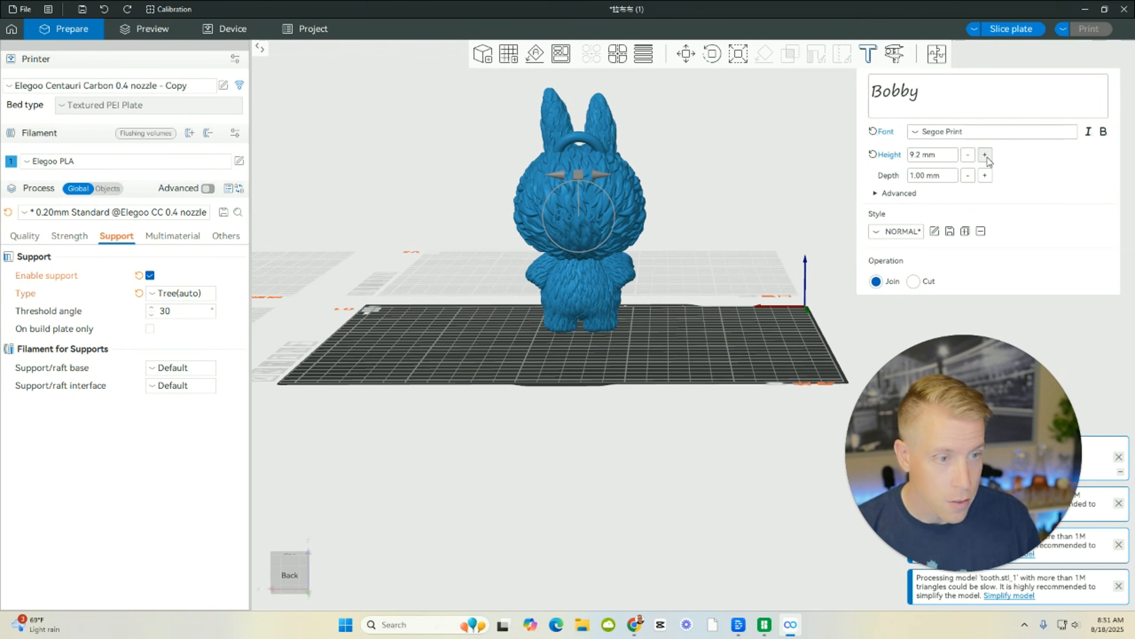
{"action": "left_click", "coordinate": [987, 157]}
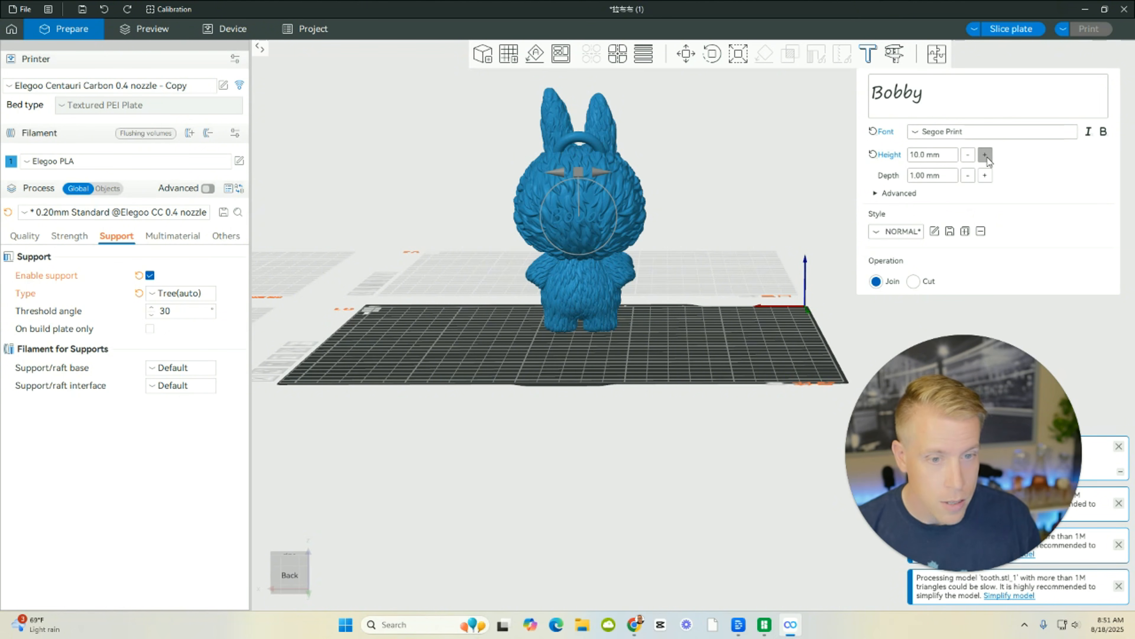
{"action": "left_click", "coordinate": [987, 157]}
{"action": "left_click", "coordinate": [987, 157]}
{"action": "left_click", "coordinate": [988, 157]}
{"action": "left_click", "coordinate": [988, 157]}
{"action": "left_click", "coordinate": [988, 157]}
{"action": "left_click", "coordinate": [988, 157]}
{"action": "left_click", "coordinate": [987, 158]}
{"action": "left_click", "coordinate": [988, 157]}
{"action": "left_click", "coordinate": [987, 157]}
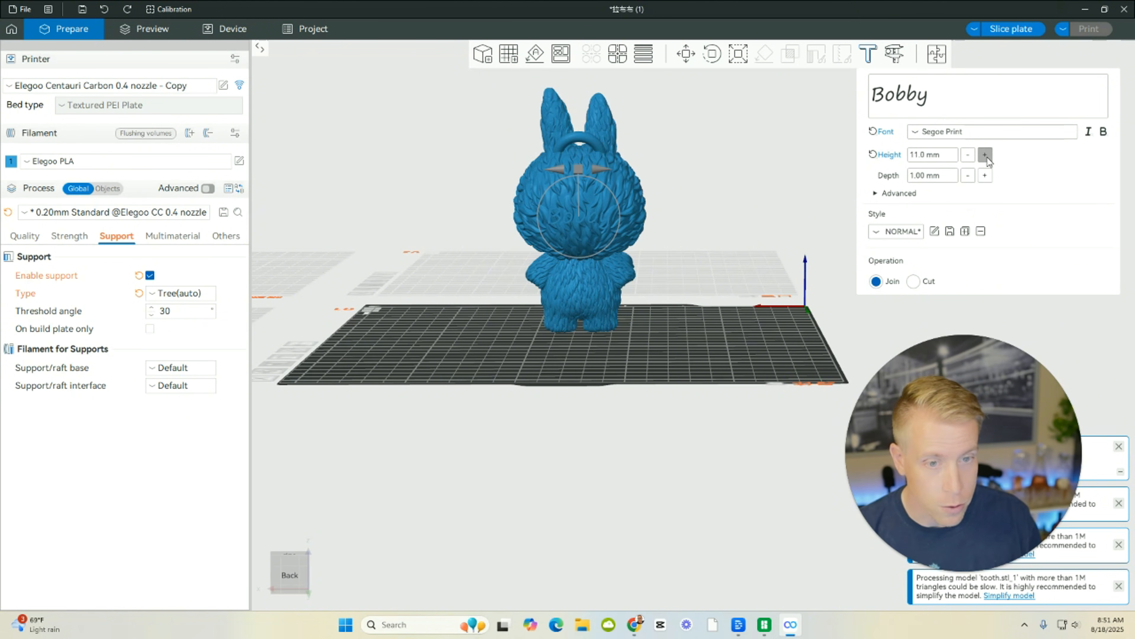
{"action": "left_click", "coordinate": [988, 157]}
{"action": "left_click", "coordinate": [988, 157]}
{"action": "left_click", "coordinate": [987, 157]}
{"action": "left_click", "coordinate": [988, 157]}
{"action": "mouse_move", "coordinate": [703, 328]}
{"action": "left_mouse_down"}
{"action": "mouse_move", "coordinate": [637, 322]}
{"action": "mouse_move", "coordinate": [713, 328]}
{"action": "mouse_move", "coordinate": [701, 330]}
{"action": "left_mouse_up"}
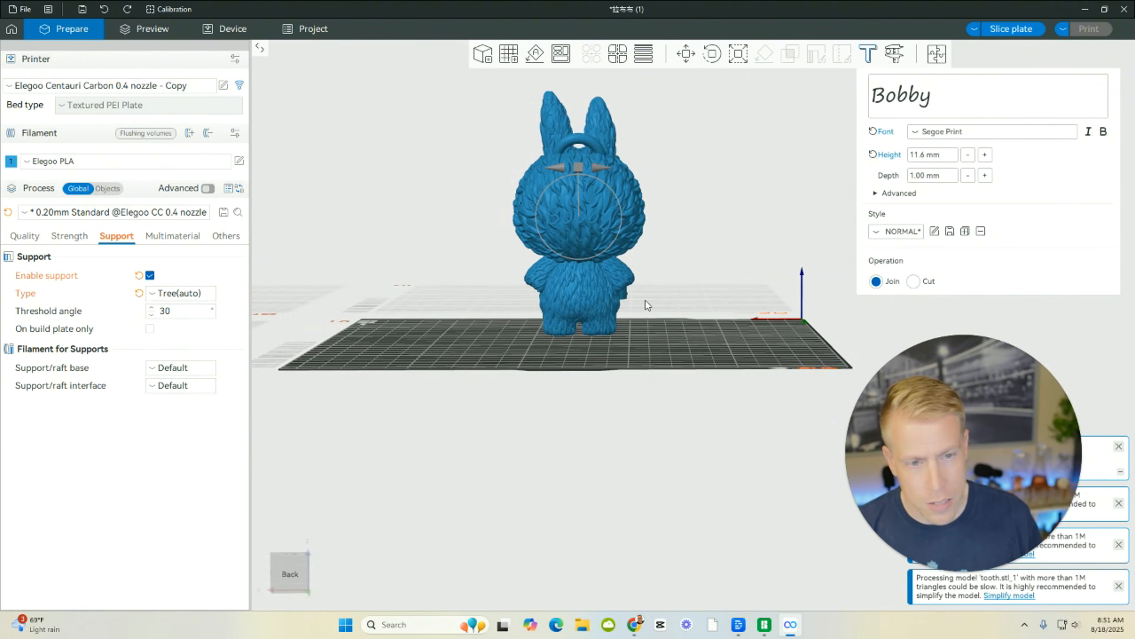
Leave the Emboss tool, inspect the text on the back of the head, and undo the embossing.
{"action": "scroll", "coordinate": [631, 315], "scroll_direction": "up", "scroll_amount": 4}
{"action": "left_click_drag", "start_coordinate": [629, 332], "coordinate": [556, 233]}
{"action": "key", "text": "Escape"}
{"action": "left_click_drag", "start_coordinate": [530, 157], "coordinate": [286, 102]}
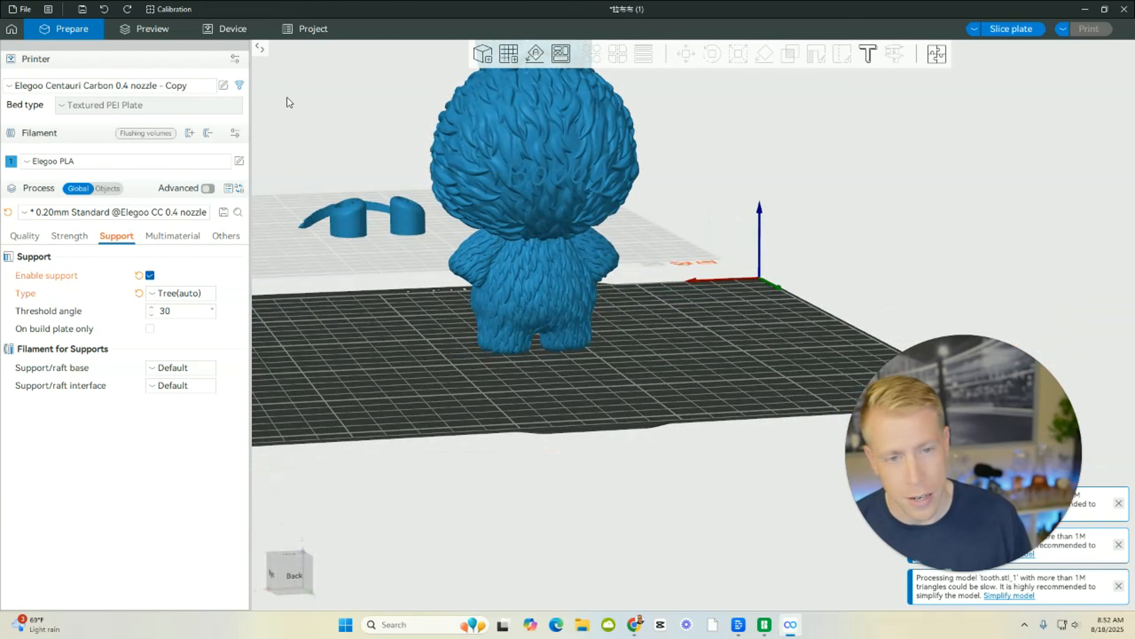
{"action": "left_click", "coordinate": [104, 9]}
{"action": "key", "text": "t"}
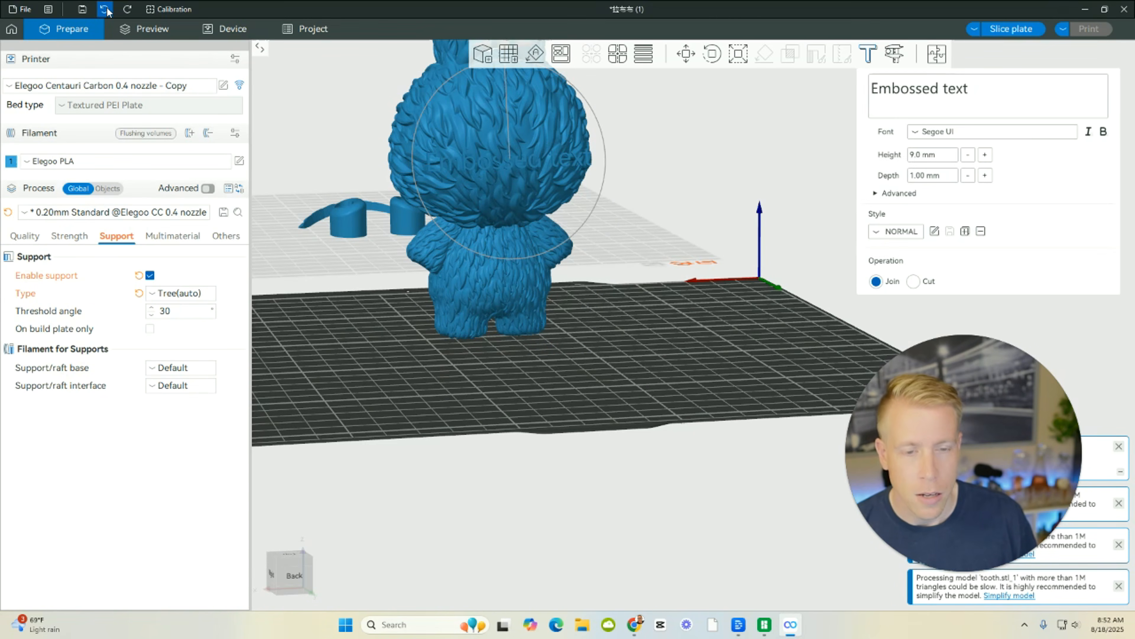
{"action": "left_click", "coordinate": [108, 9]}
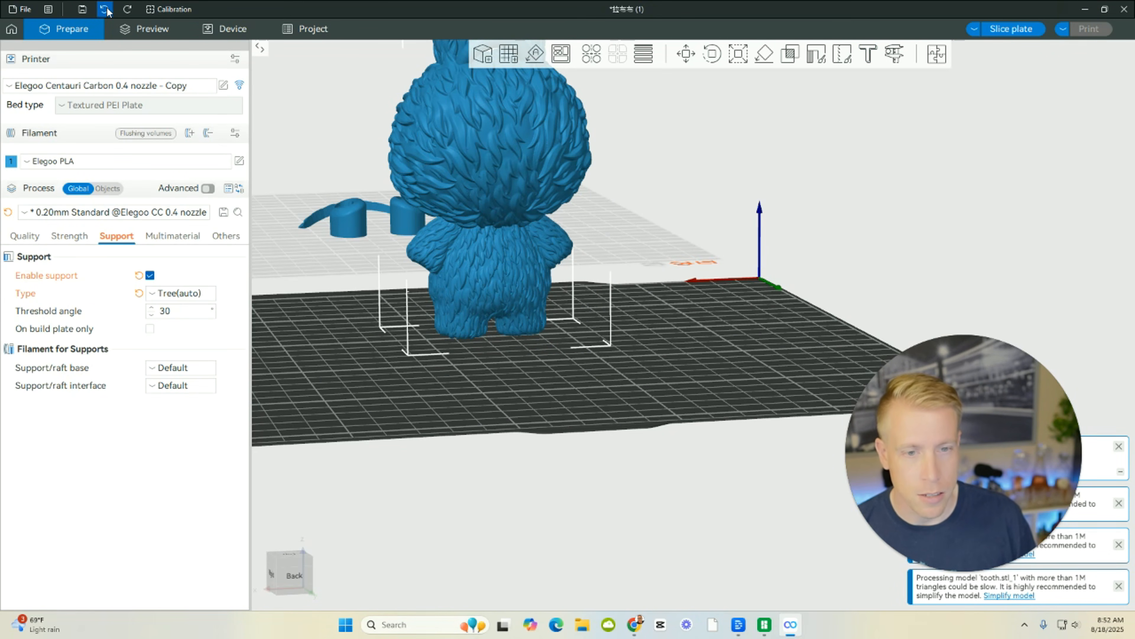
Emboss text on the flat face area at the Labubu's front and replace the placeholder with the first name.
{"action": "left_click_drag", "start_coordinate": [401, 374], "coordinate": [473, 365]}
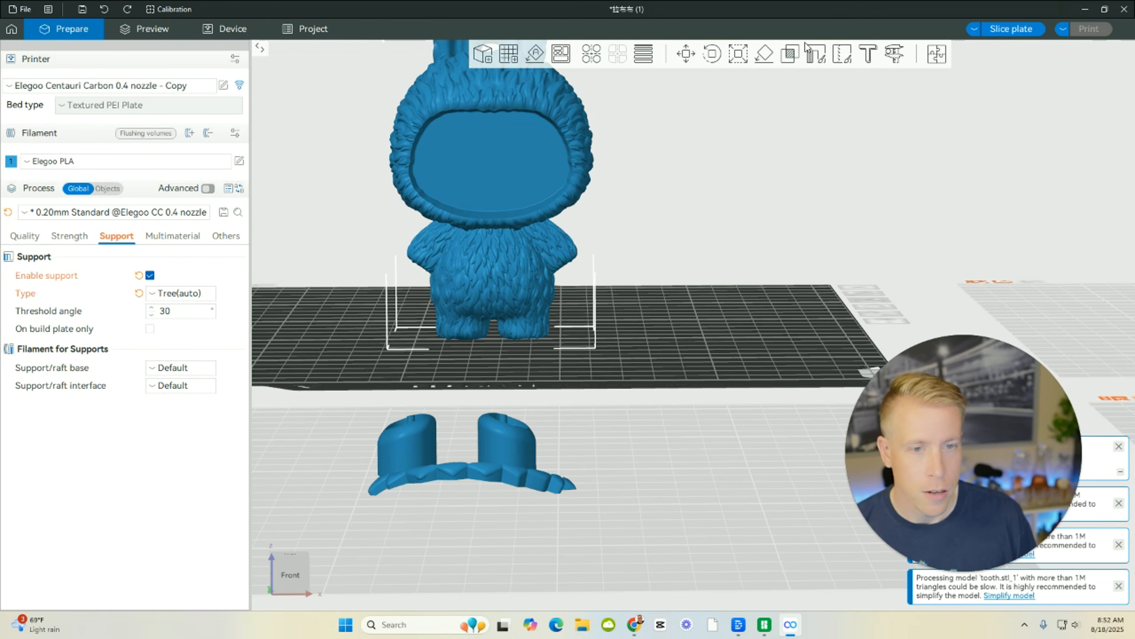
{"action": "key", "text": "t"}
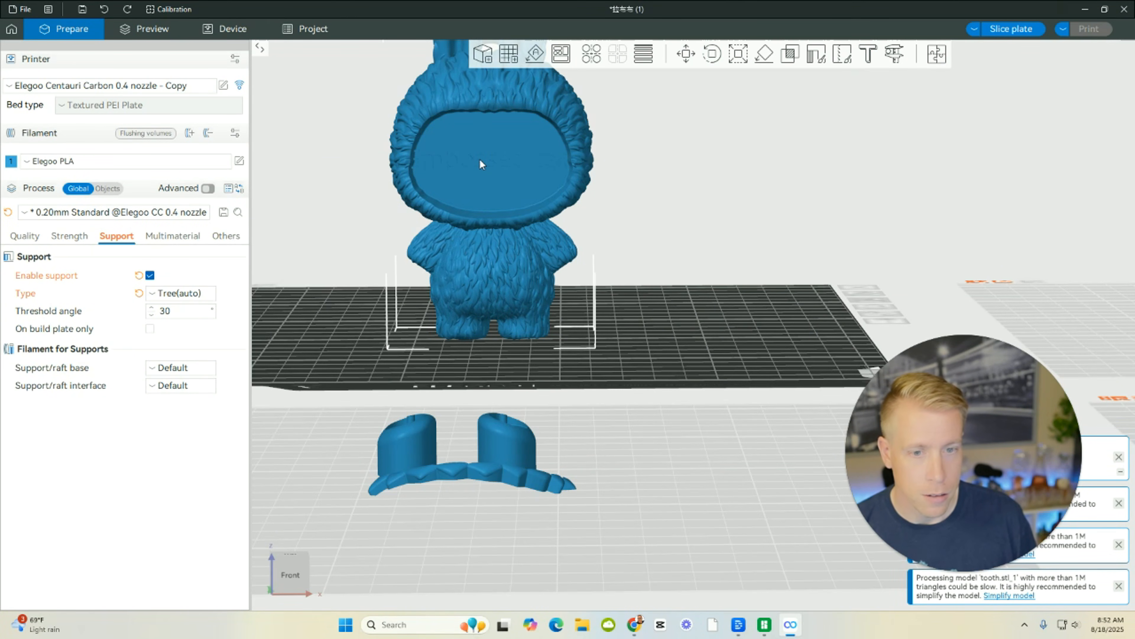
{"action": "left_click", "coordinate": [910, 92]}
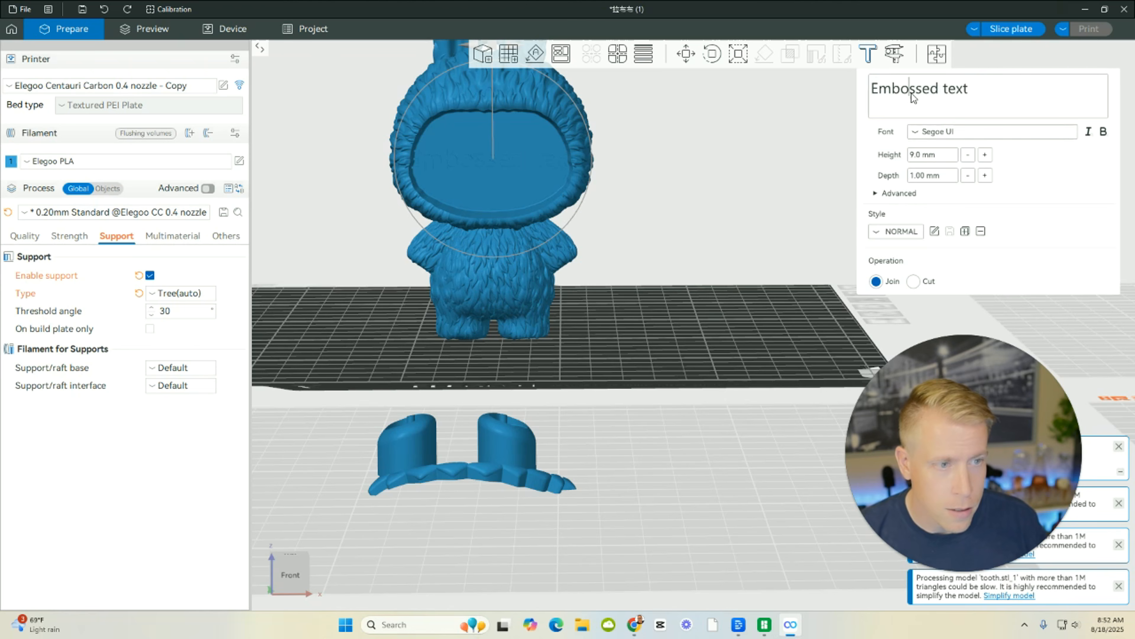
{"action": "key", "text": "ctrl+a"}
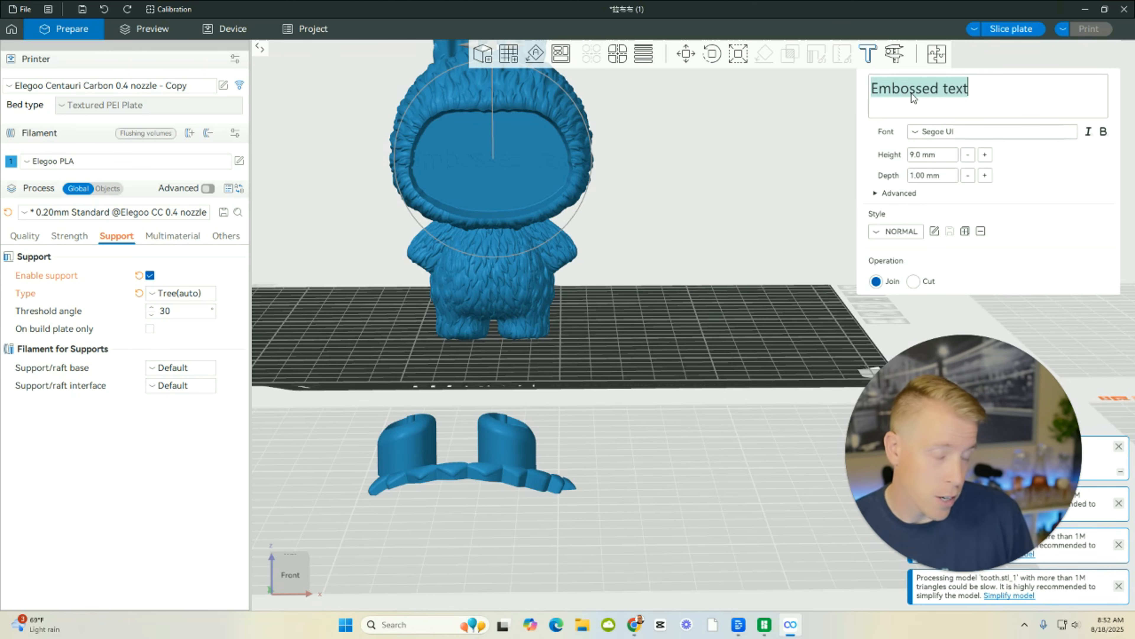
{"action": "type", "text": "Bobby"}
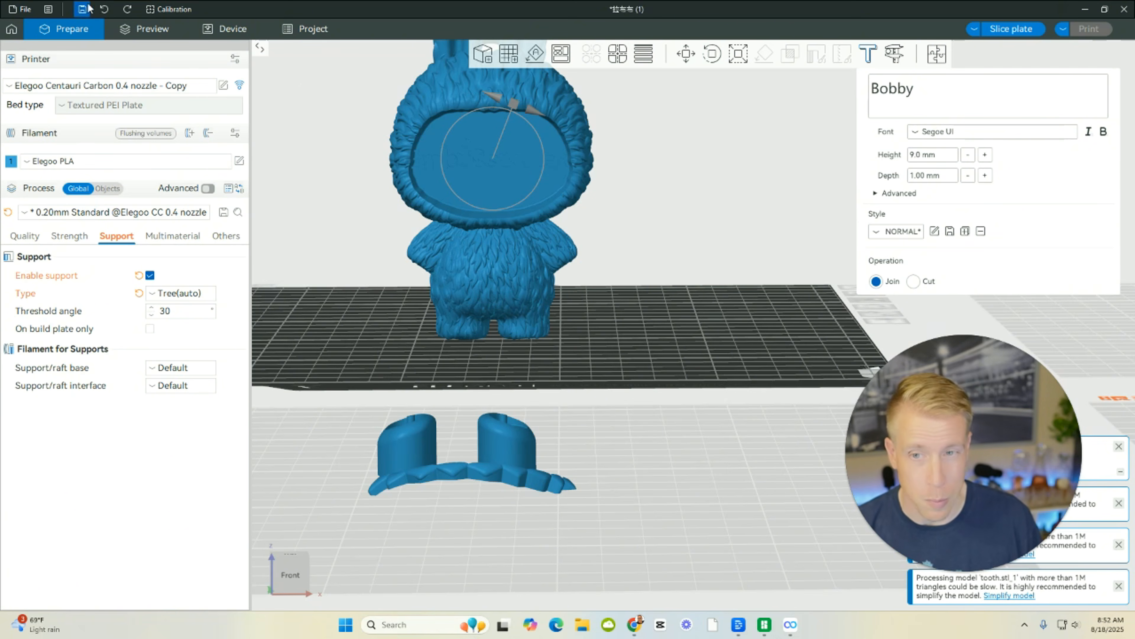
Undo the text embossing on the Labubu's face until the face is plain again.
{"action": "left_click", "coordinate": [103, 10]}
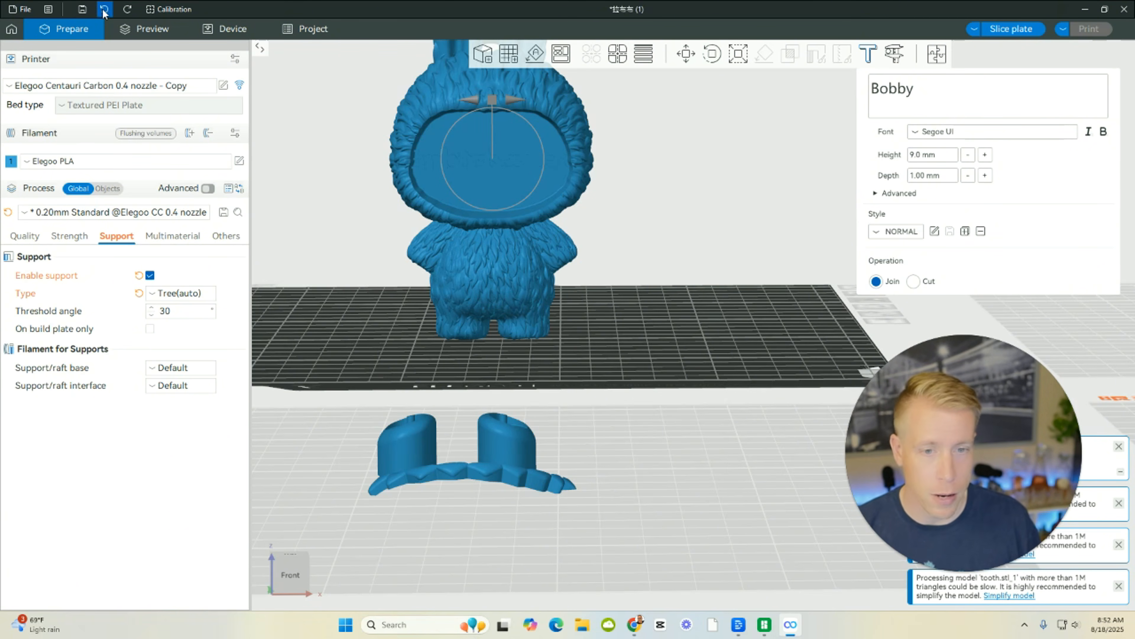
{"action": "left_click", "coordinate": [104, 9]}
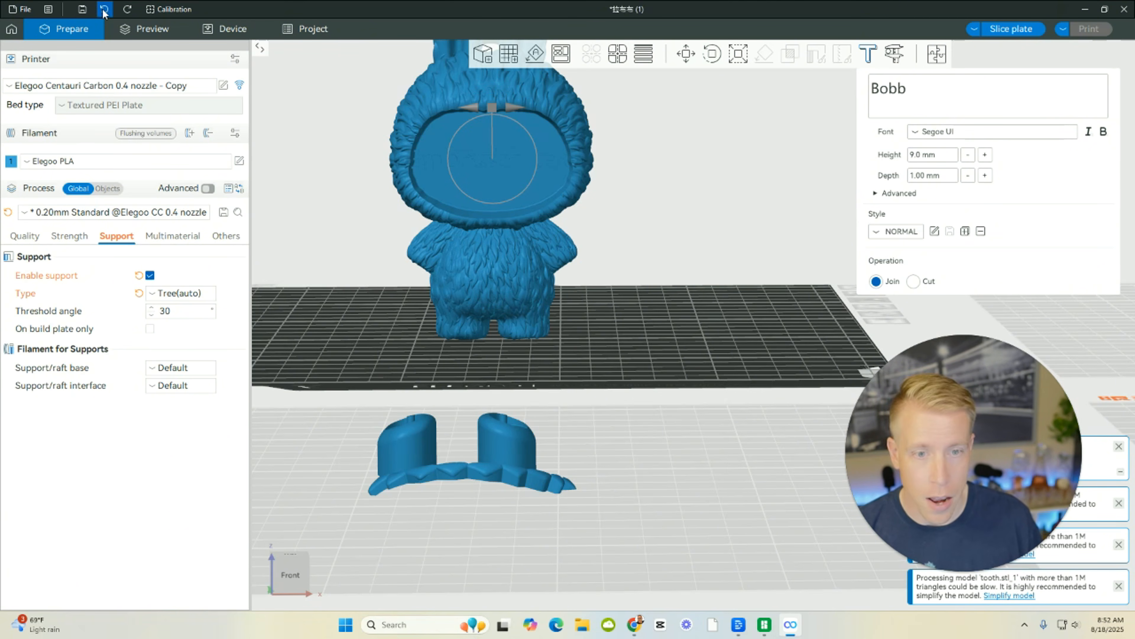
{"action": "left_click", "coordinate": [103, 9]}
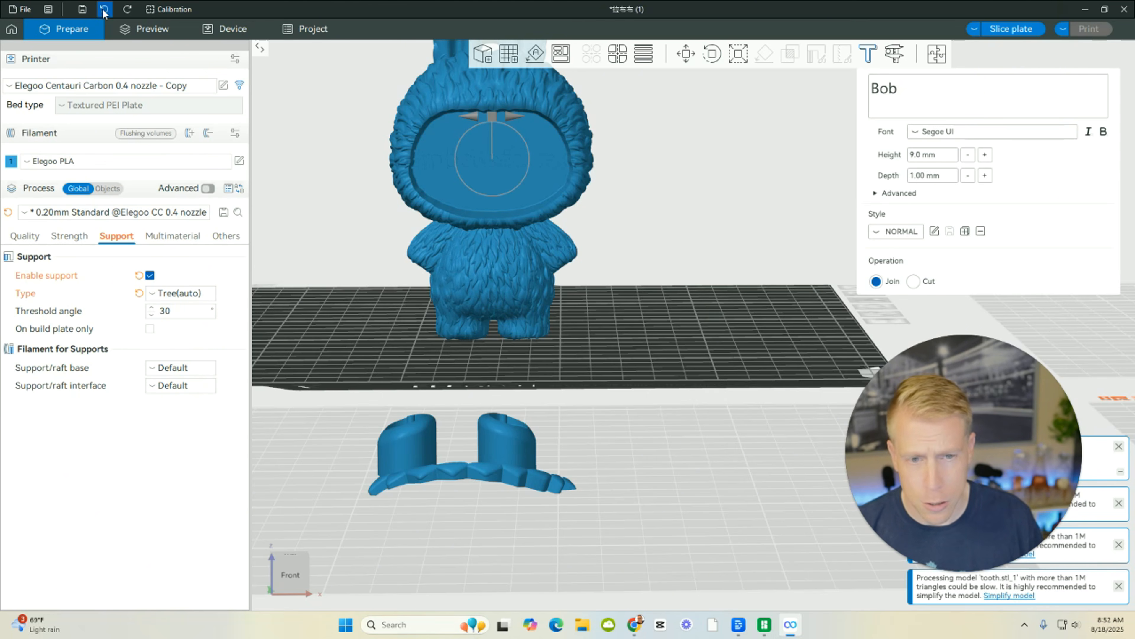
{"action": "left_click", "coordinate": [103, 10]}
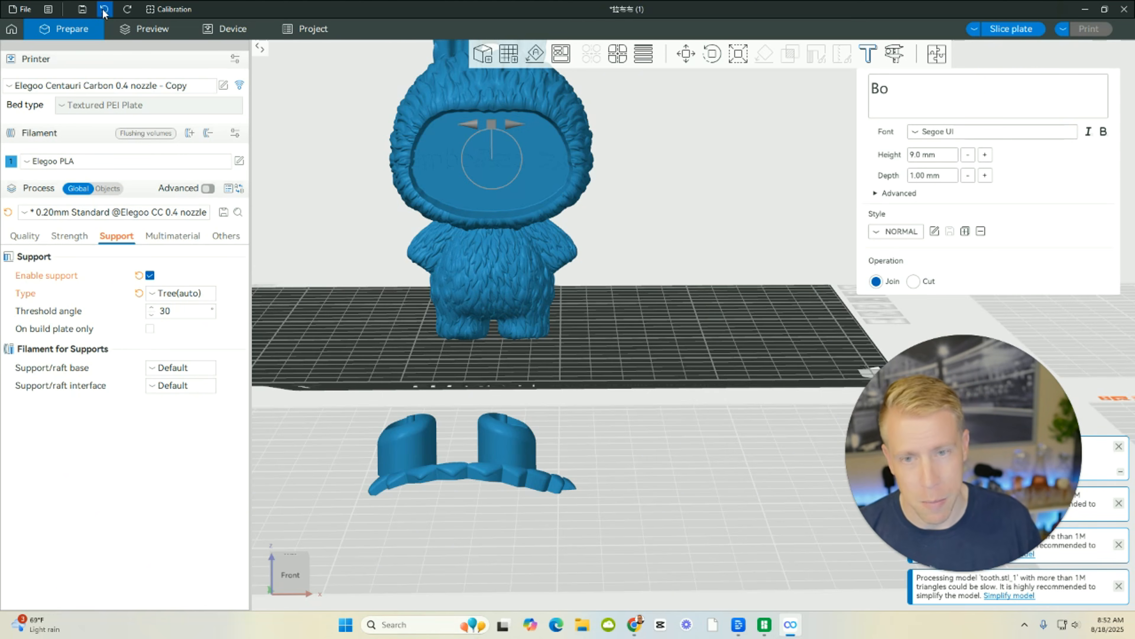
{"action": "left_click", "coordinate": [103, 10]}
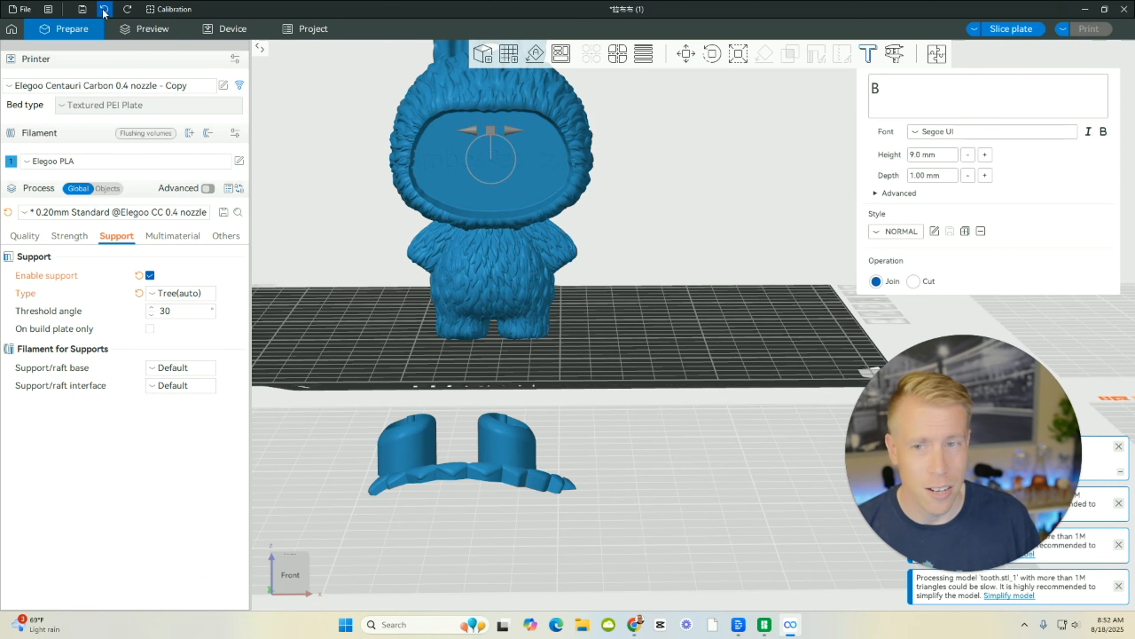
{"action": "left_click", "coordinate": [103, 10]}
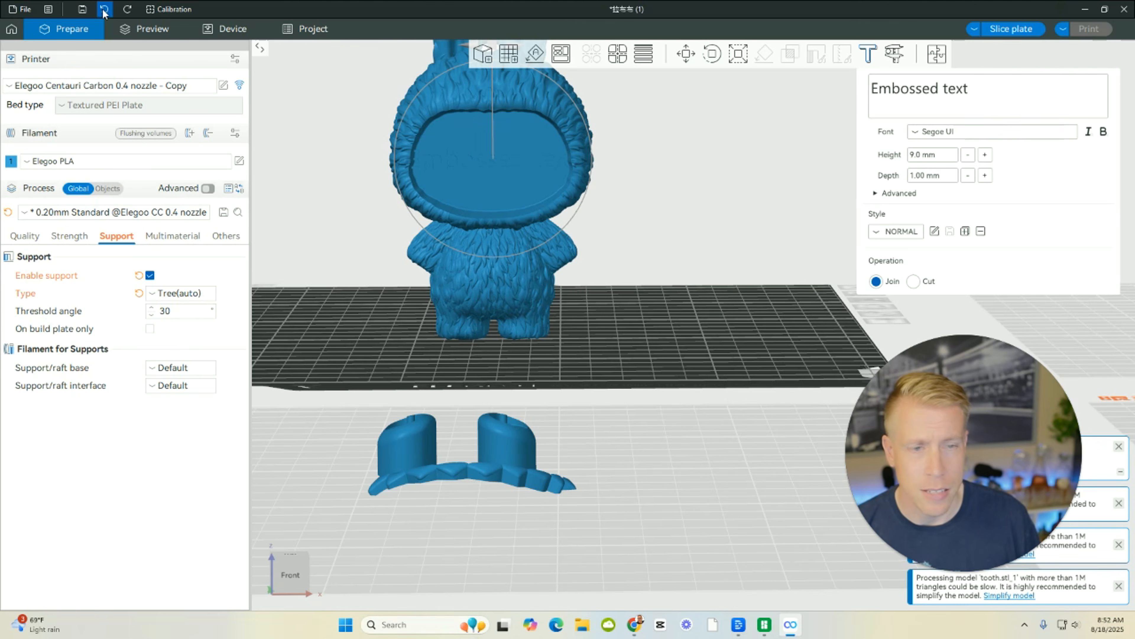
{"action": "left_click", "coordinate": [103, 9]}
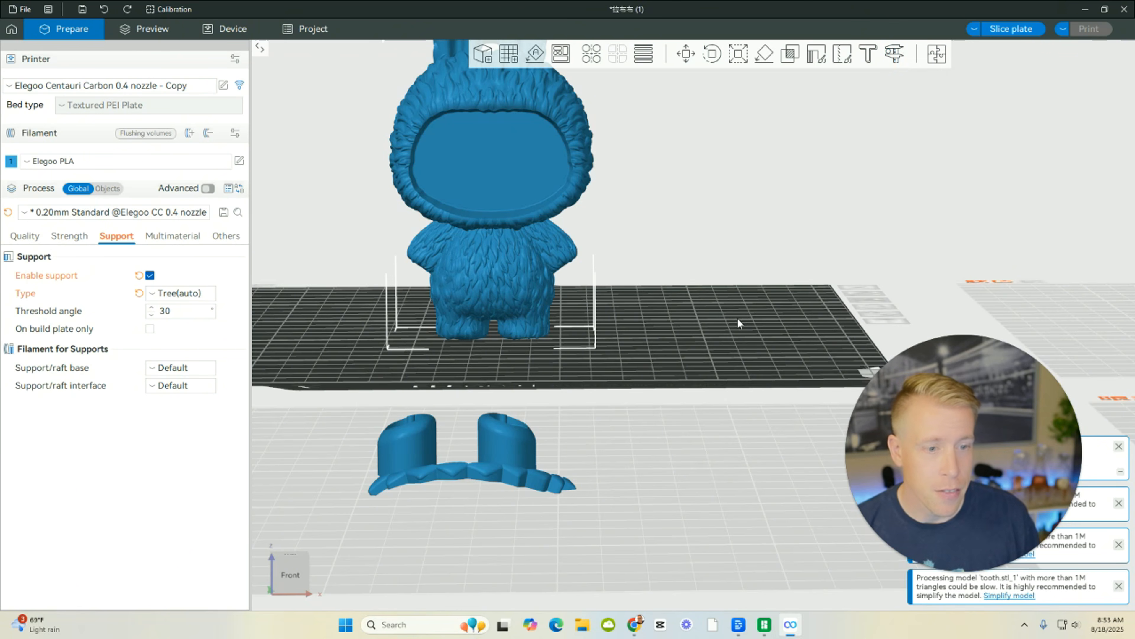
Measure the distance across the Labubu's face opening between its two side edges and leave the Measure tool.
{"action": "left_click", "coordinate": [895, 55]}
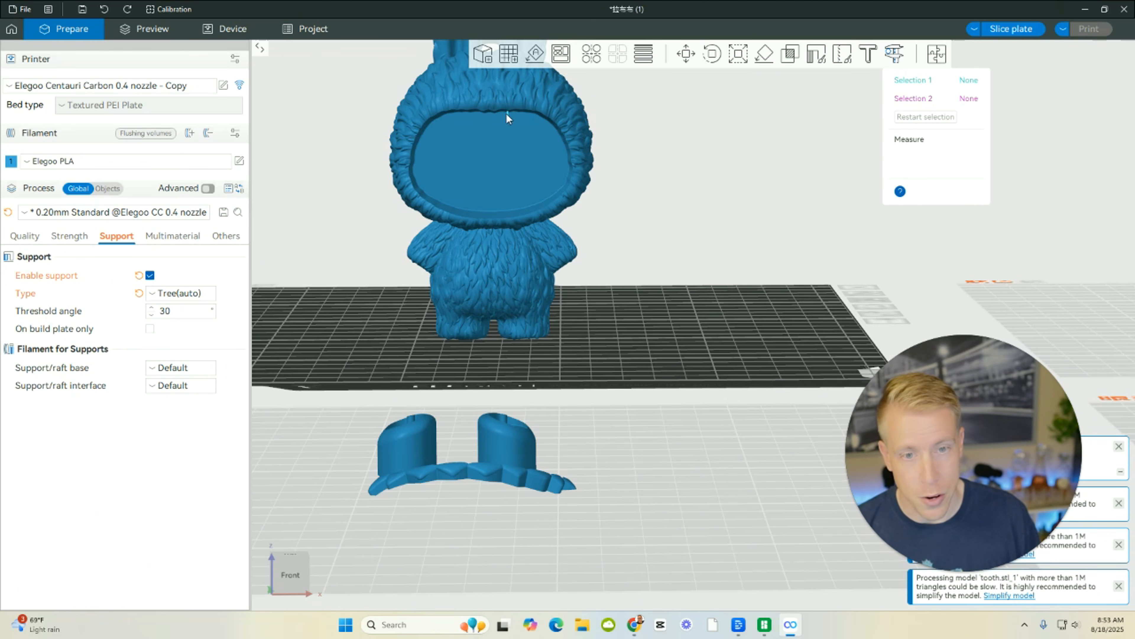
{"action": "left_click", "coordinate": [493, 179]}
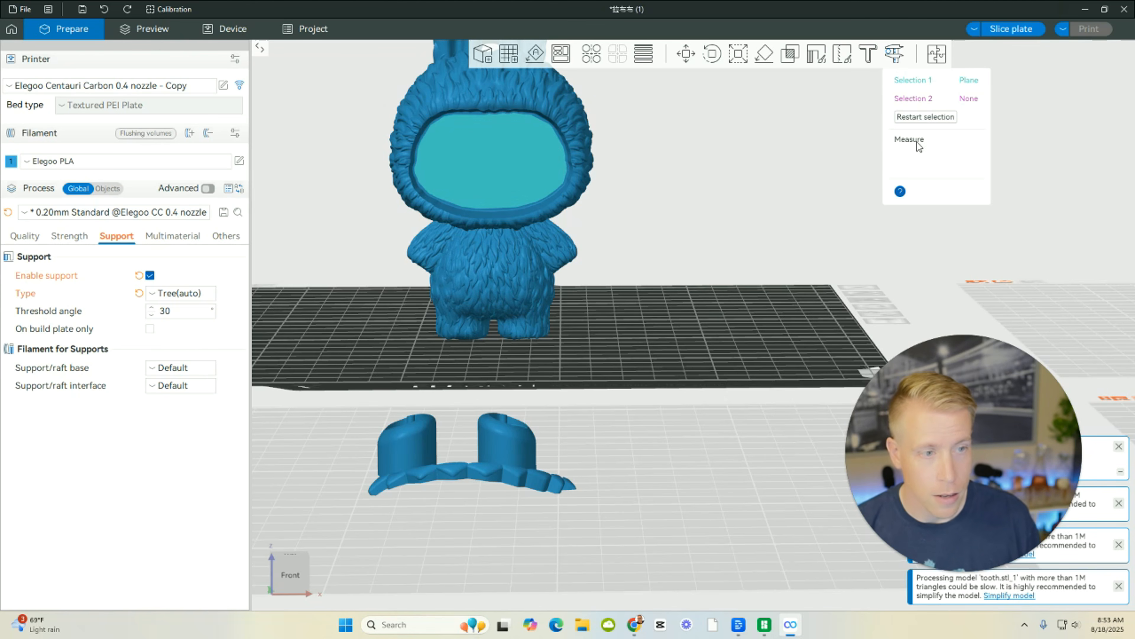
{"action": "left_click", "coordinate": [527, 161]}
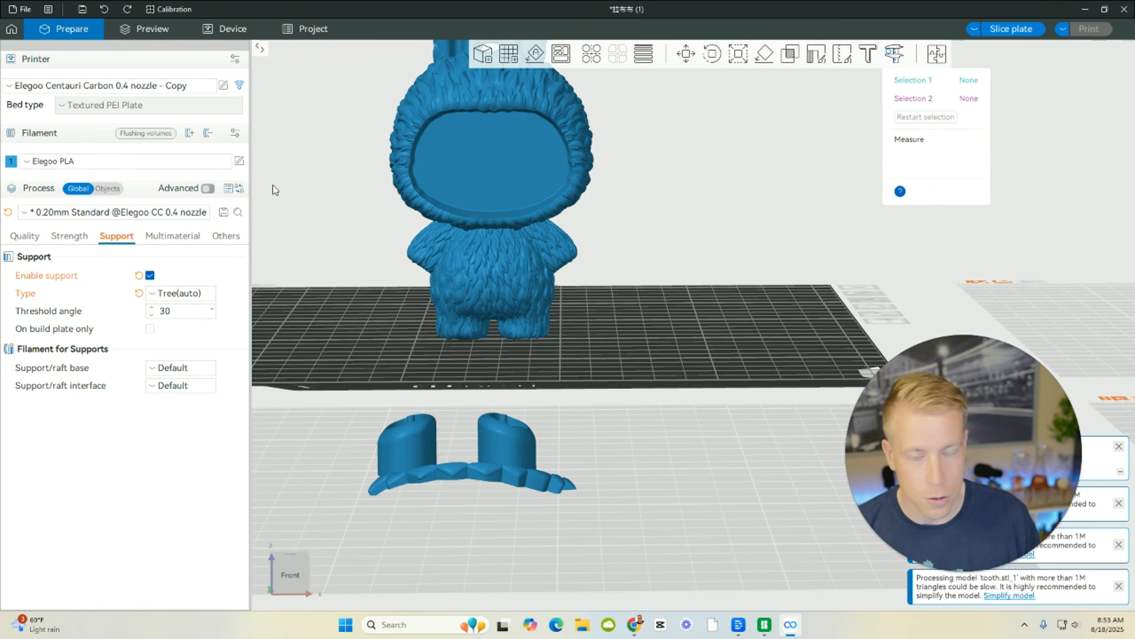
{"action": "left_click", "coordinate": [413, 150]}
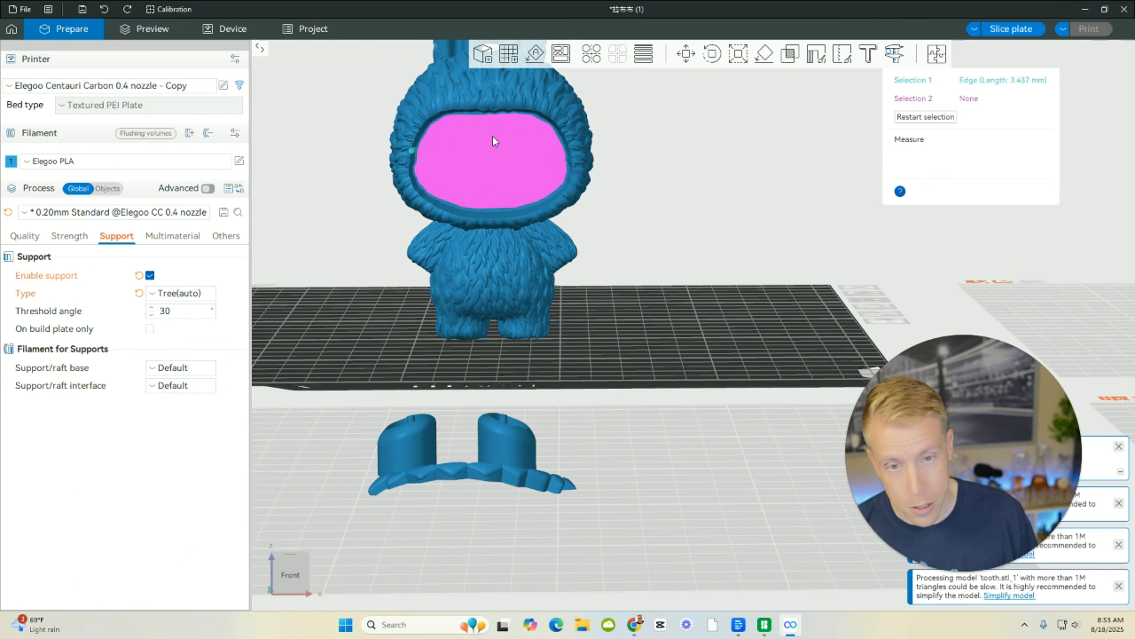
{"action": "left_click", "coordinate": [570, 155]}
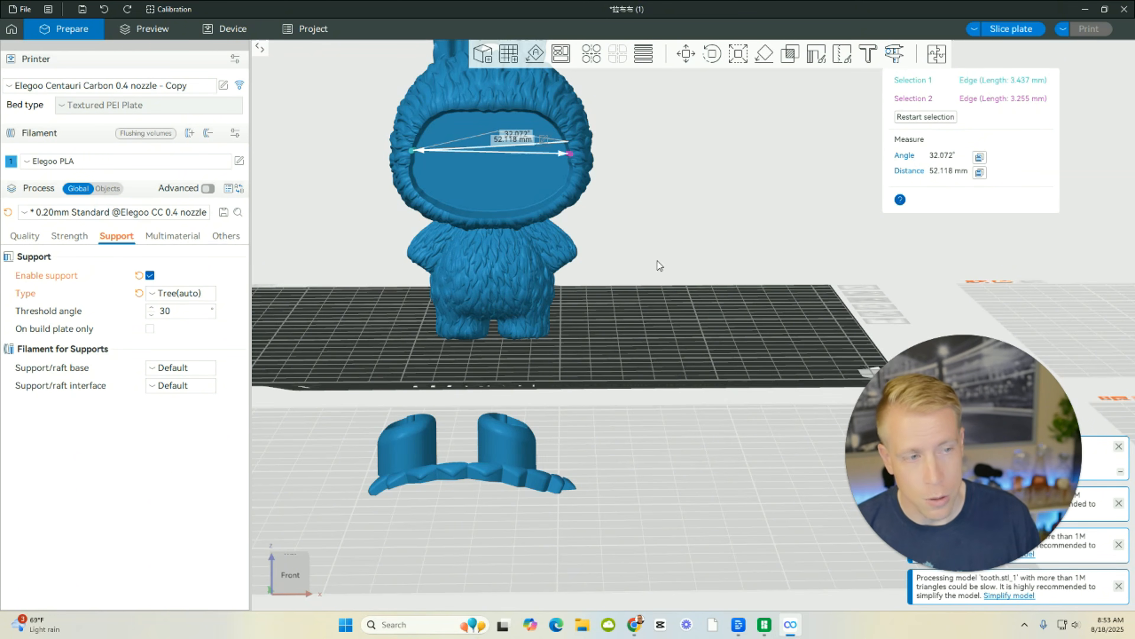
{"action": "left_click", "coordinate": [103, 10]}
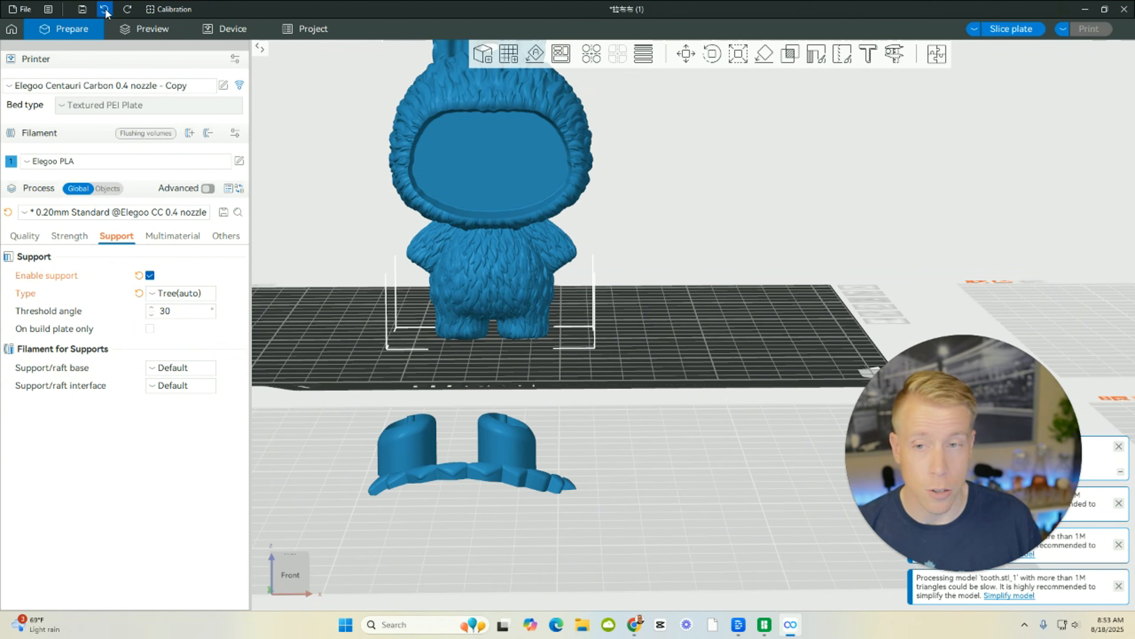
Add a cube primitive to the Labubu's build plate.
{"action": "scroll", "coordinate": [347, 349], "scroll_direction": "down", "scroll_amount": 5}
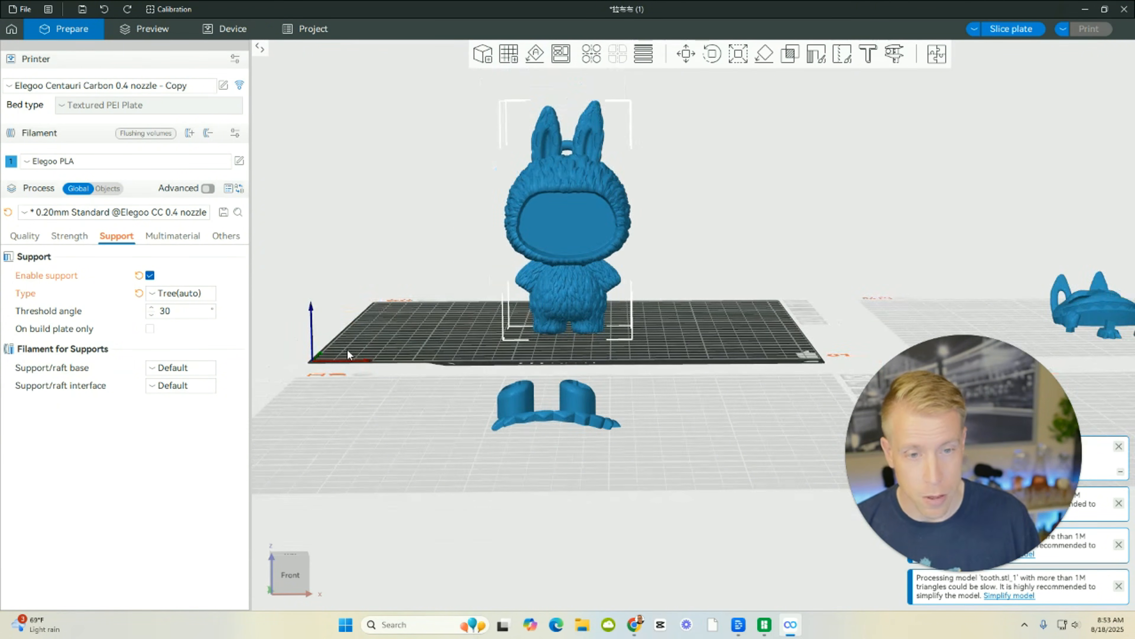
{"action": "left_click_drag", "start_coordinate": [410, 323], "coordinate": [546, 328]}
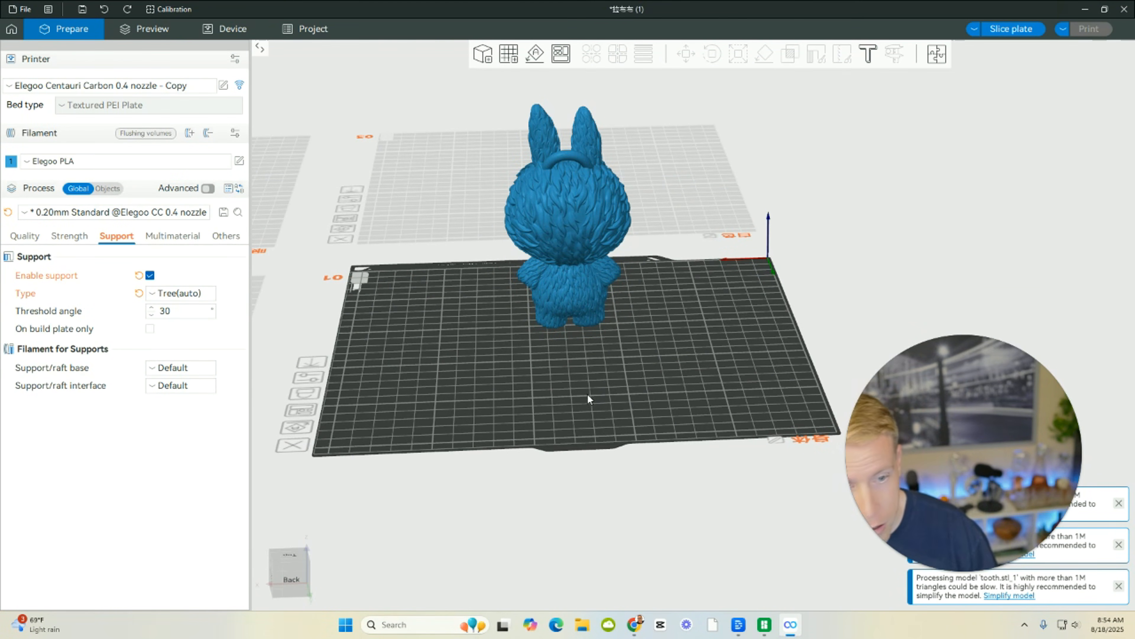
{"action": "left_click_drag", "start_coordinate": [588, 398], "coordinate": [452, 393]}
{"action": "left_click", "coordinate": [539, 295]}
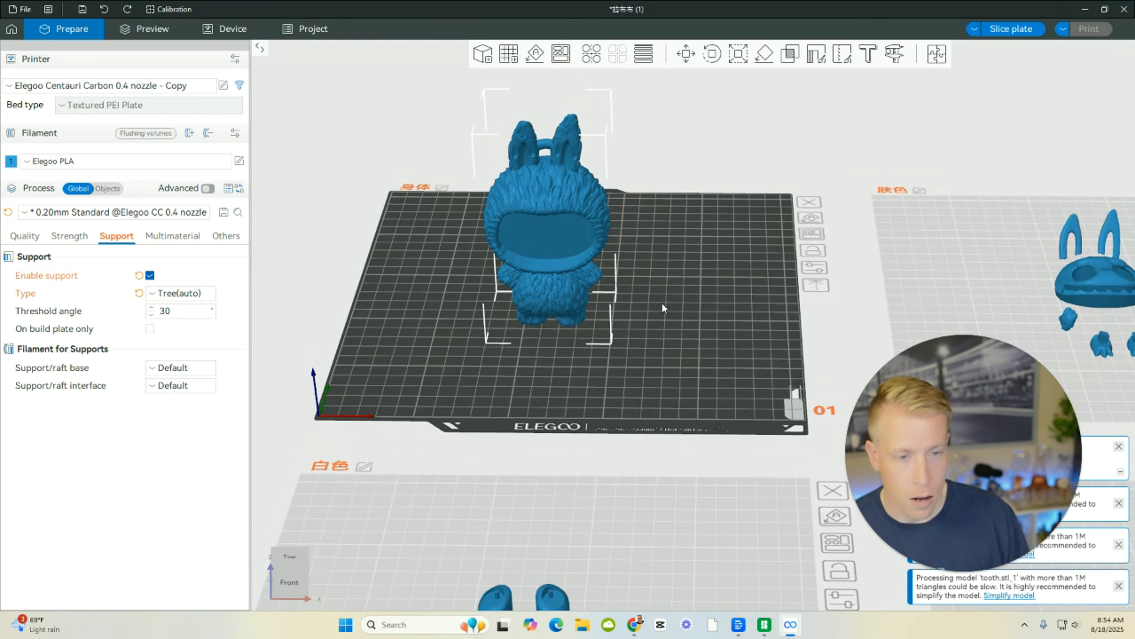
{"action": "right_click", "coordinate": [642, 281]}
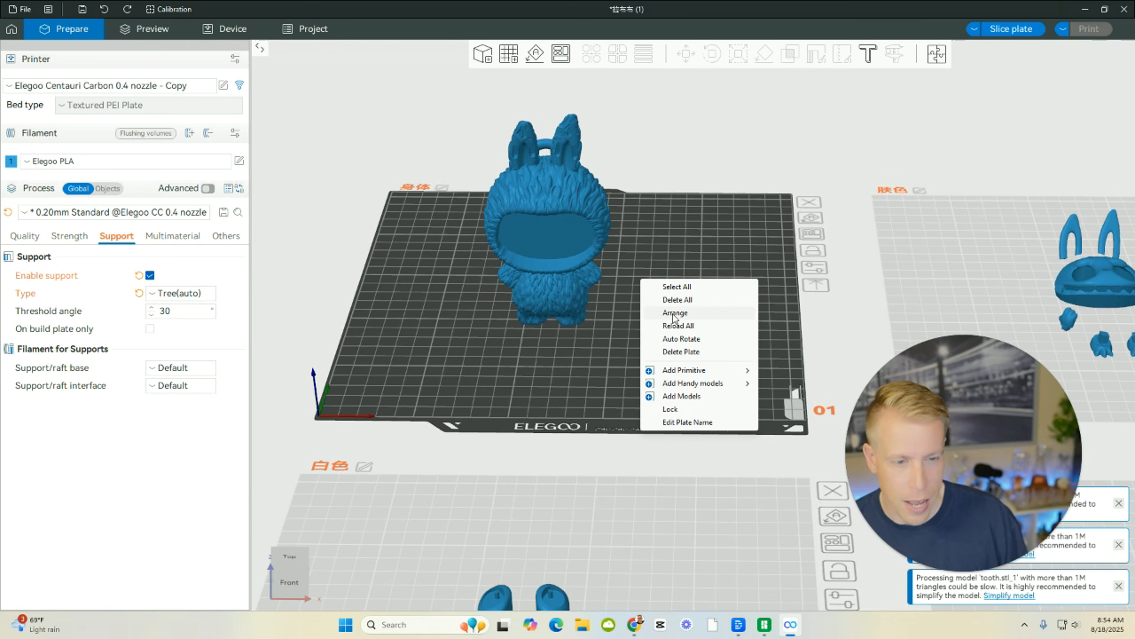
{"action": "mouse_move", "coordinate": [711, 369]}
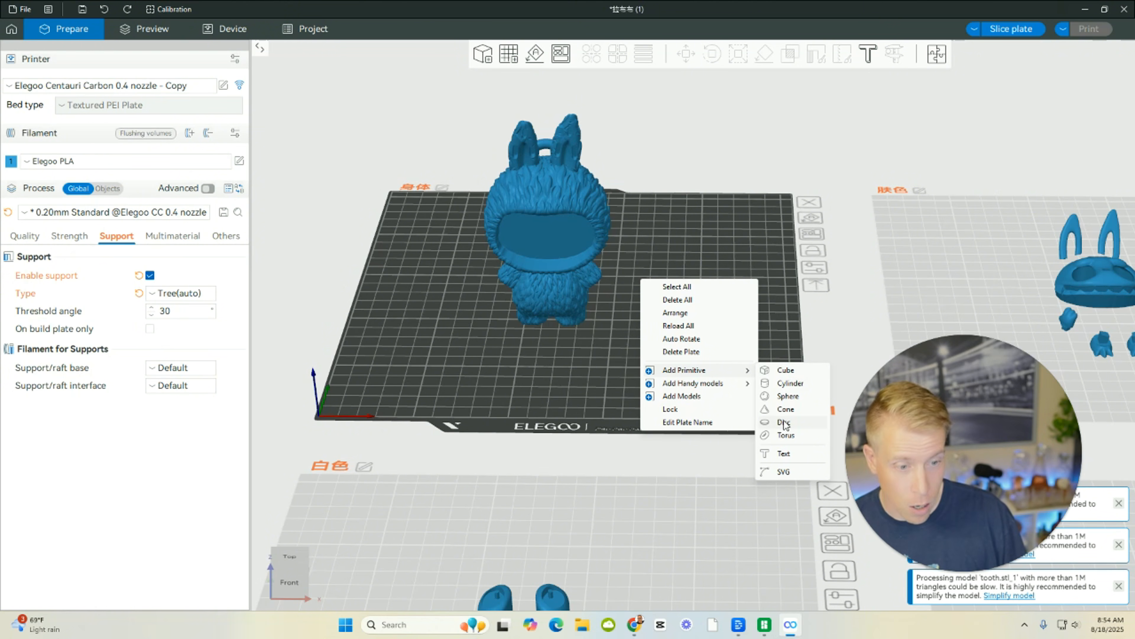
{"action": "left_click", "coordinate": [790, 374]}
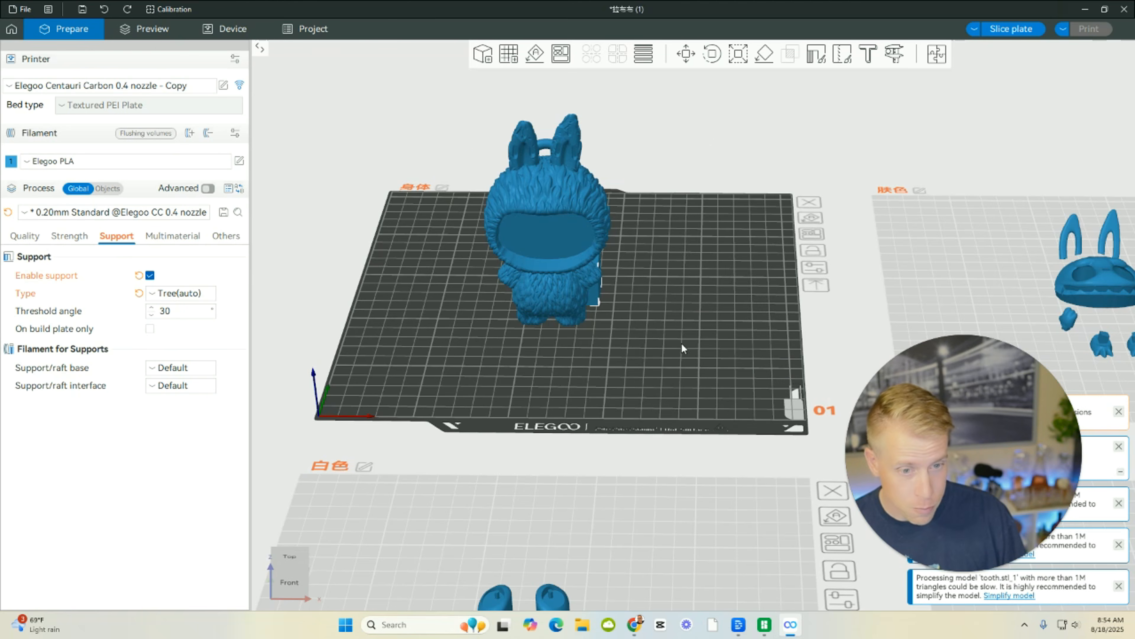
Move the cube out from behind the Labubu and place it directly in front of the feet.
{"action": "left_click_drag", "start_coordinate": [681, 344], "coordinate": [626, 346]}
{"action": "left_click_drag", "start_coordinate": [582, 295], "coordinate": [472, 353]}
{"action": "left_click_drag", "start_coordinate": [693, 361], "coordinate": [740, 338]}
{"action": "left_click_drag", "start_coordinate": [613, 366], "coordinate": [592, 422]}
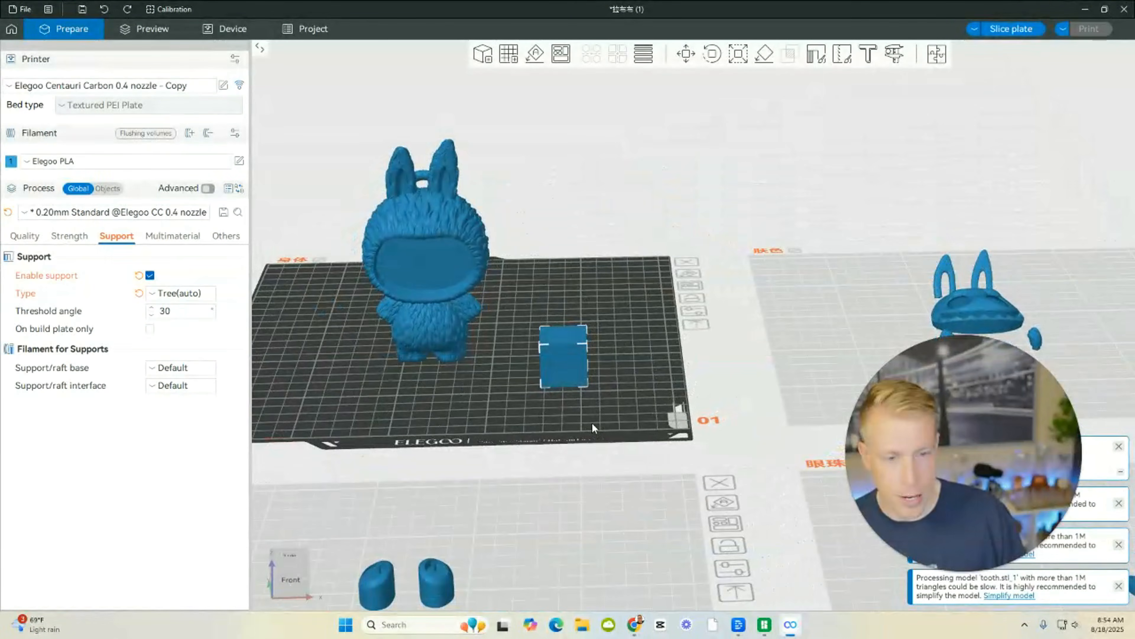
{"action": "left_click_drag", "start_coordinate": [562, 359], "coordinate": [424, 353]}
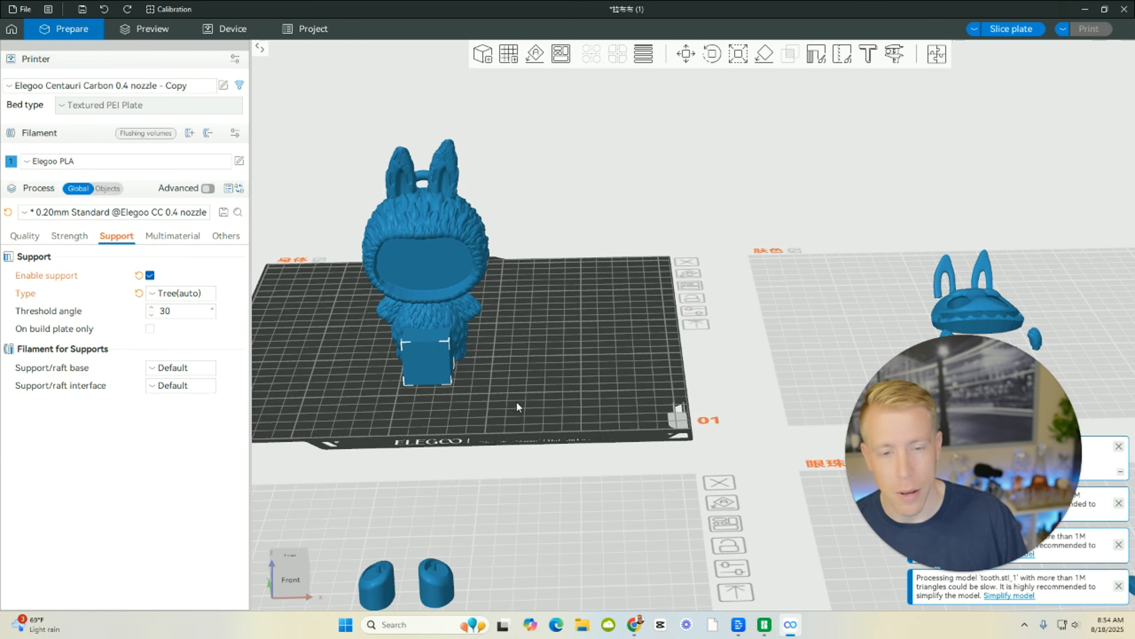
Add a torus primitive to the build plate behind the Labubu.
{"action": "left_click_drag", "start_coordinate": [514, 400], "coordinate": [486, 326]}
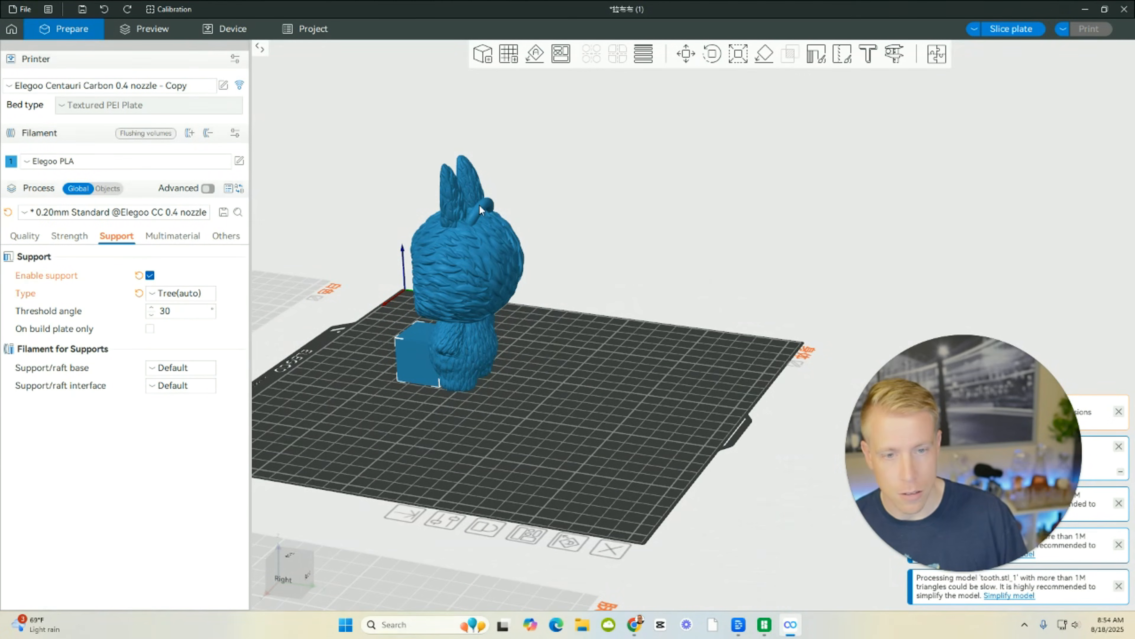
{"action": "right_click", "coordinate": [500, 432]}
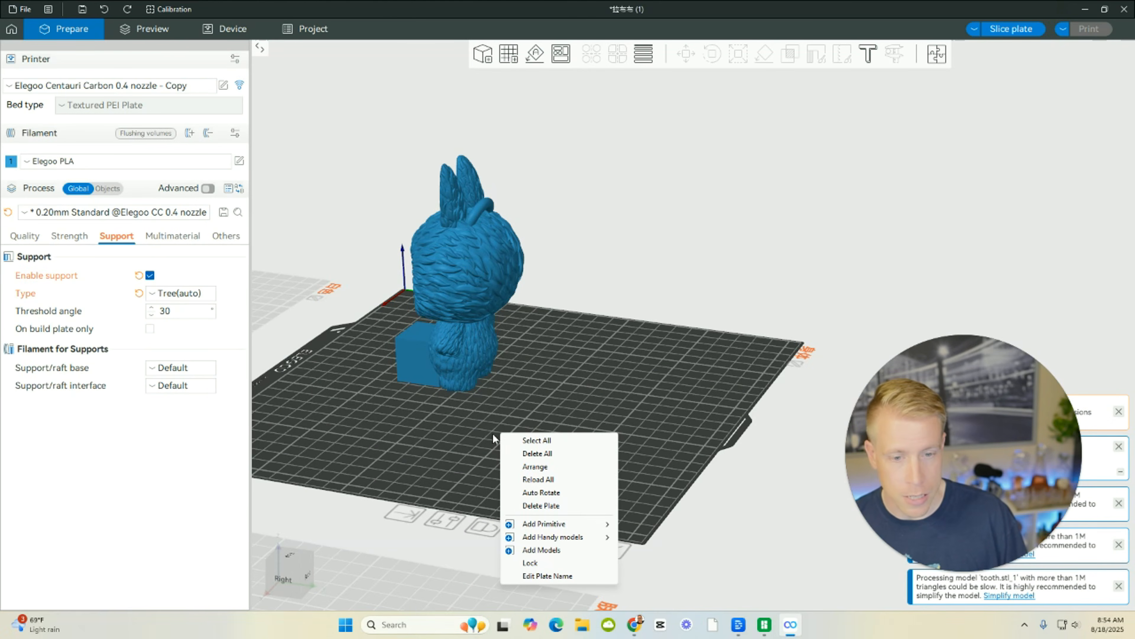
{"action": "mouse_move", "coordinate": [552, 526]}
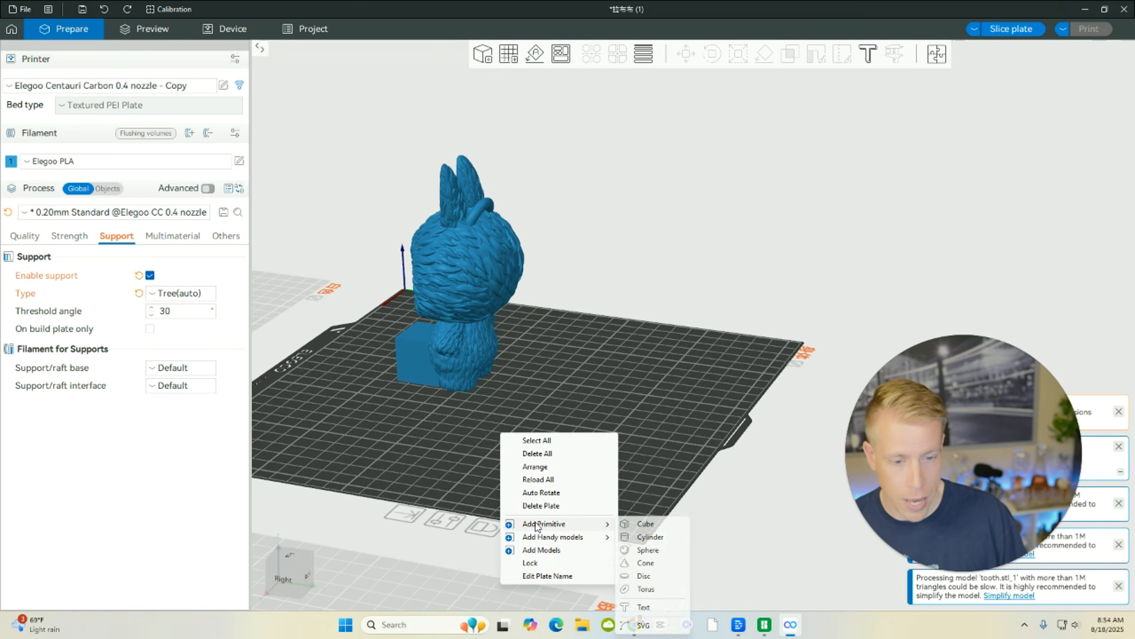
{"action": "left_click", "coordinate": [652, 593]}
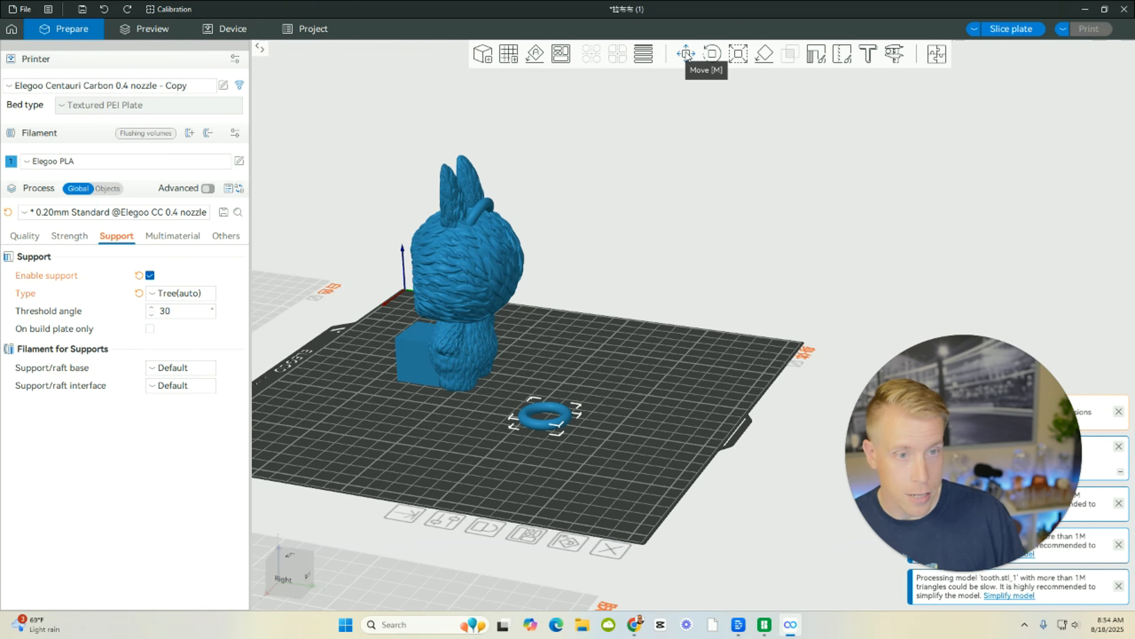
Rotate the torus about 87.6 degrees around the Y axis so it stands upright.
{"action": "left_click", "coordinate": [712, 54]}
{"action": "left_click_drag", "start_coordinate": [628, 353], "coordinate": [581, 421]}
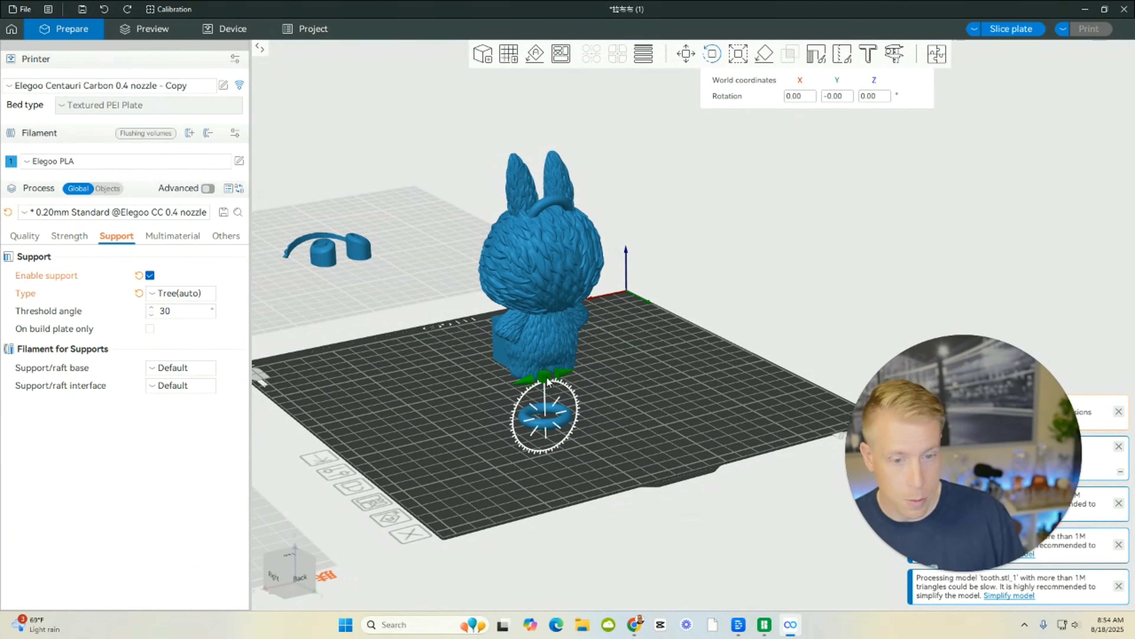
{"action": "left_click_drag", "start_coordinate": [548, 380], "coordinate": [425, 440]}
{"action": "left_click_drag", "start_coordinate": [521, 480], "coordinate": [455, 394]}
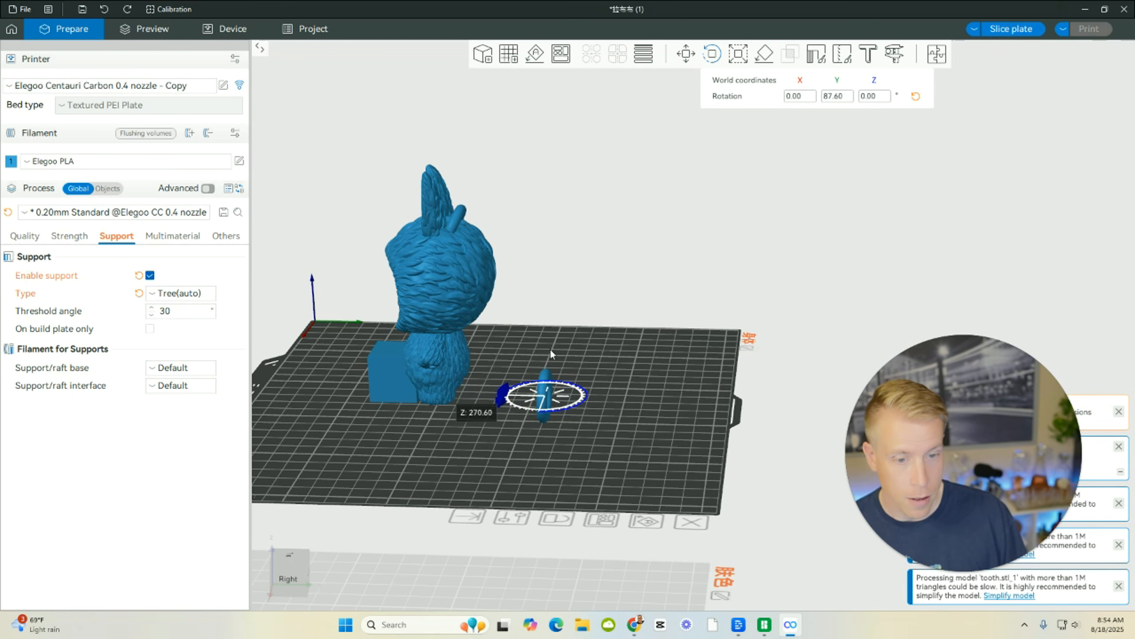
Leave the Rotate tool and move the upright torus farther behind the Labubu on the empty plate area.
{"action": "left_click_drag", "start_coordinate": [540, 395], "coordinate": [662, 428]}
{"action": "left_click", "coordinate": [661, 422]}
{"action": "left_click", "coordinate": [596, 421]}
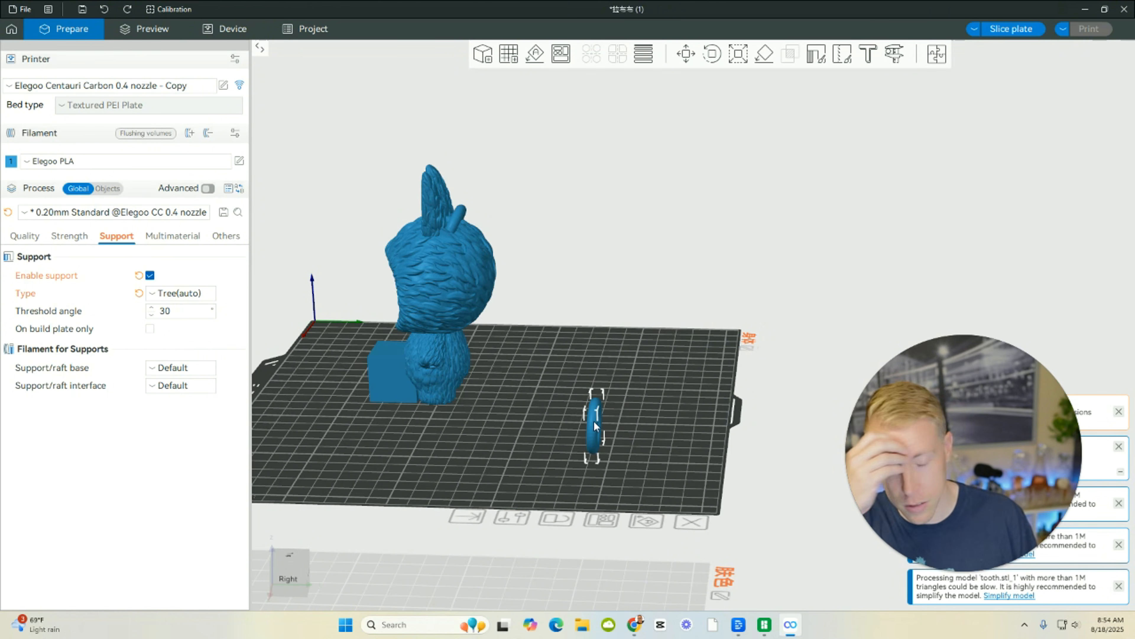
{"action": "right_click", "coordinate": [595, 425]}
{"action": "left_click", "coordinate": [468, 396]}
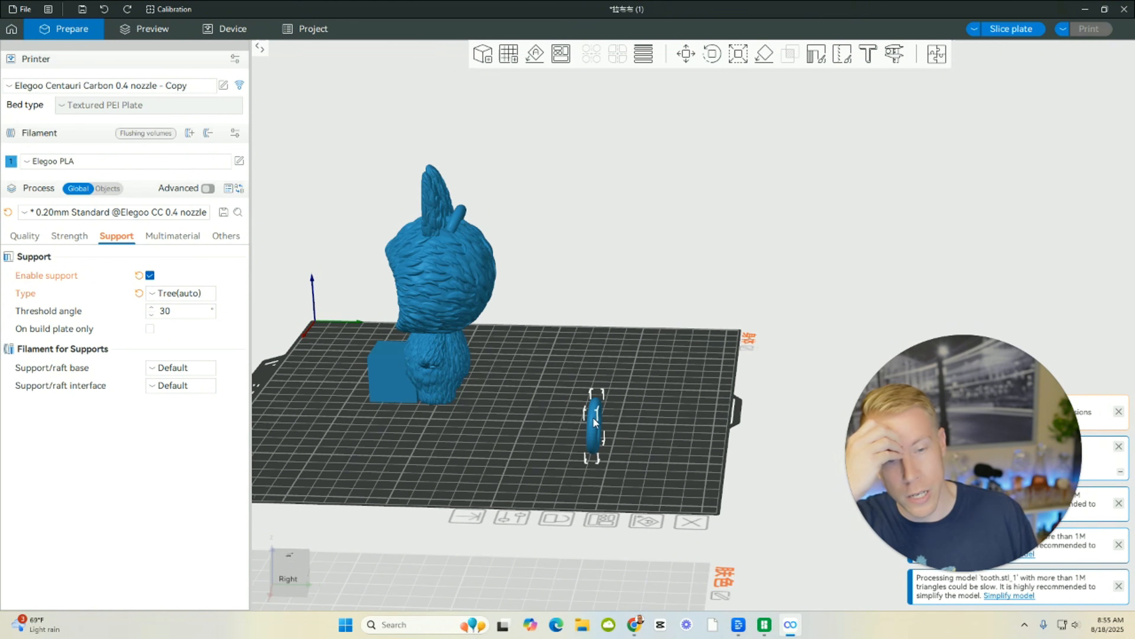
{"action": "mouse_move", "coordinate": [581, 414]}
{"action": "left_mouse_down"}
{"action": "mouse_move", "coordinate": [563, 372]}
{"action": "mouse_move", "coordinate": [574, 403]}
{"action": "left_mouse_up"}
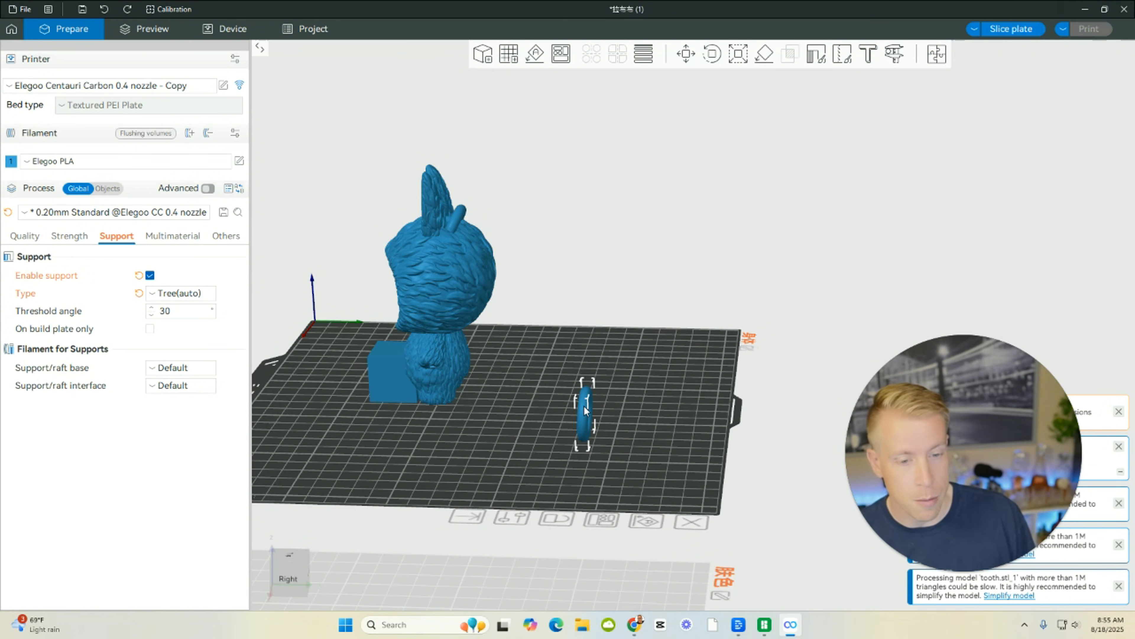
Delete the torus from the build plate.
{"action": "right_click", "coordinate": [584, 408]}
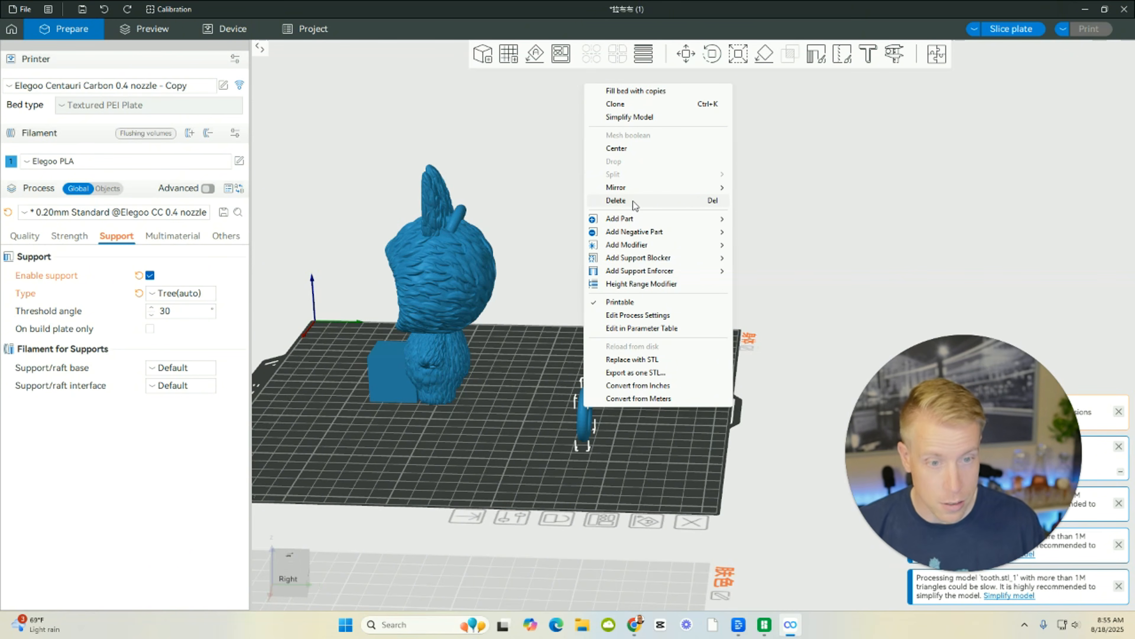
{"action": "mouse_move", "coordinate": [667, 223]}
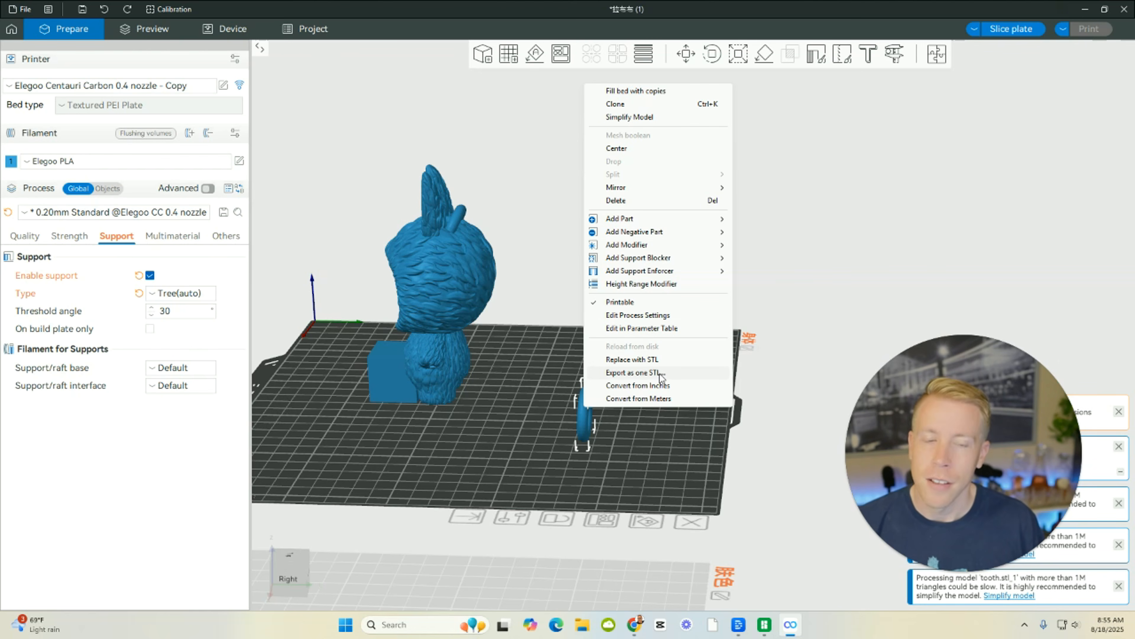
{"action": "left_click", "coordinate": [623, 199]}
Move the cube away from the Labubu to the open area beside it and delete it.
{"action": "left_click_drag", "start_coordinate": [592, 341], "coordinate": [615, 418]}
{"action": "left_click_drag", "start_coordinate": [438, 374], "coordinate": [602, 356]}
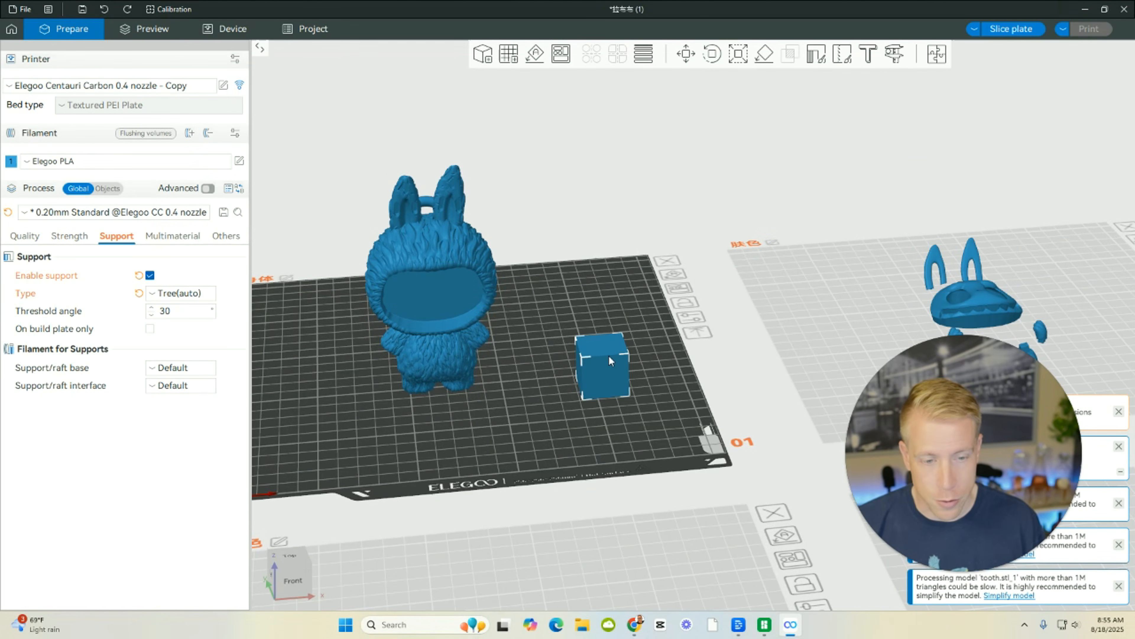
{"action": "right_click", "coordinate": [606, 360]}
{"action": "left_click", "coordinate": [642, 148]}
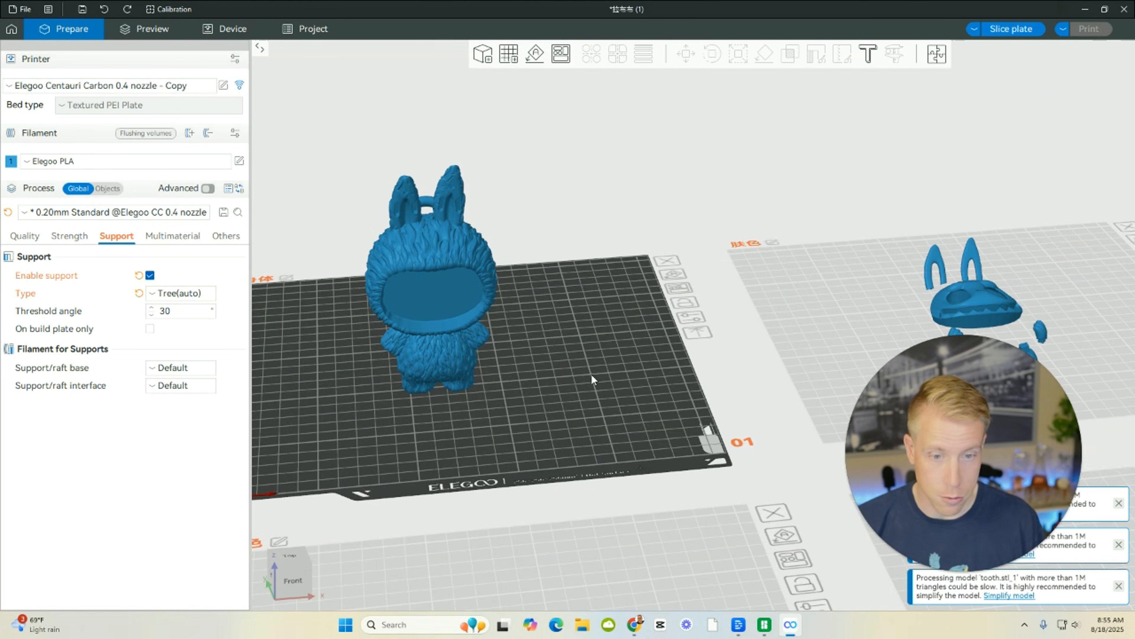
{"action": "mouse_move", "coordinate": [592, 374]}
{"action": "left_mouse_down"}
{"action": "mouse_move", "coordinate": [519, 362]}
{"action": "mouse_move", "coordinate": [593, 374]}
{"action": "mouse_move", "coordinate": [582, 371]}
{"action": "left_mouse_up"}
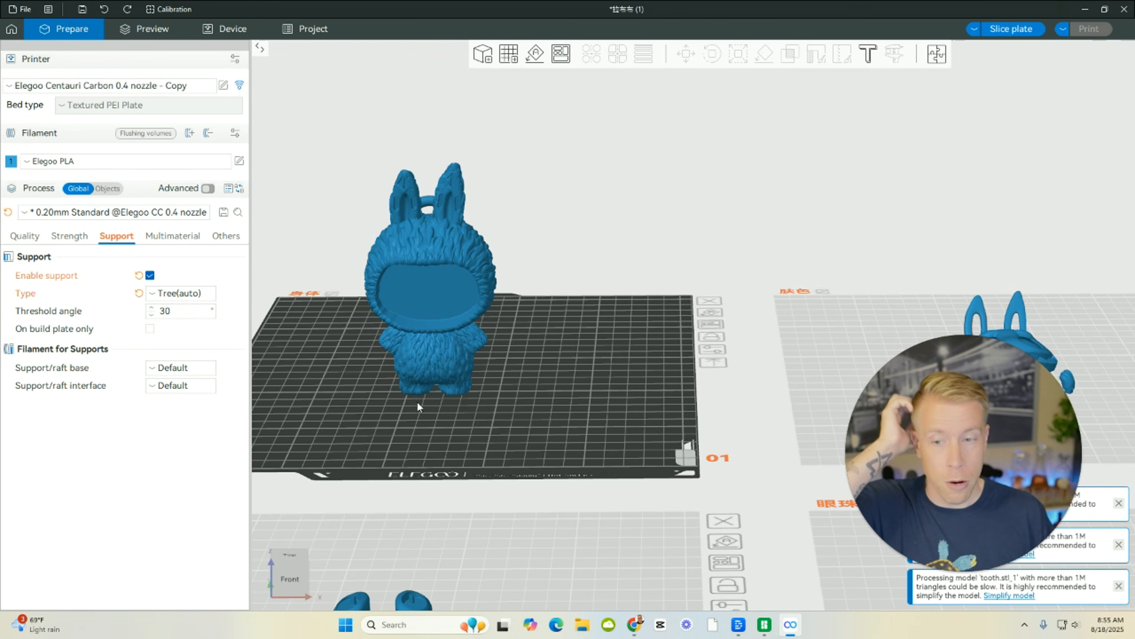
Check the printer's device page, refresh its connection, and return to the model preparation view.
{"action": "left_click_drag", "start_coordinate": [418, 401], "coordinate": [533, 404]}
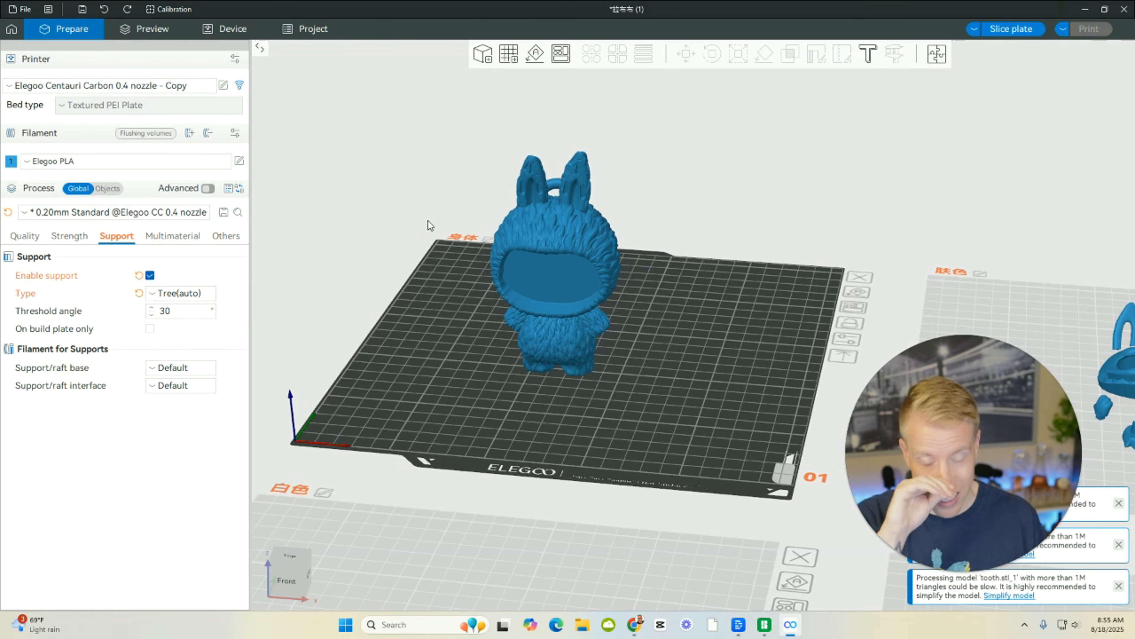
{"action": "left_click", "coordinate": [225, 31]}
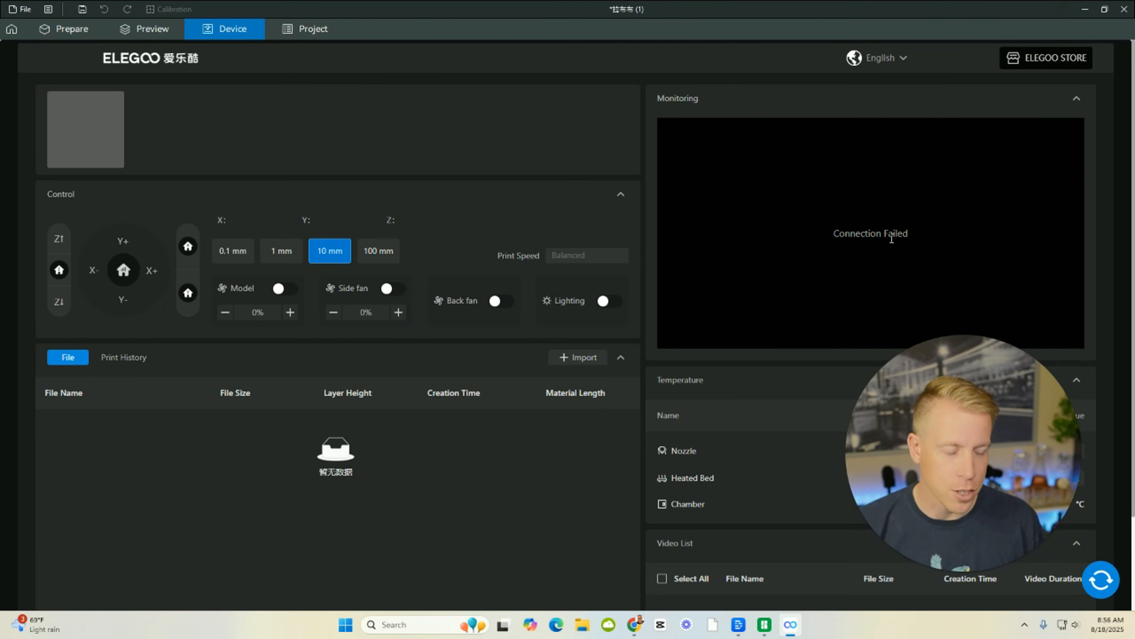
{"action": "left_click", "coordinate": [1108, 584]}
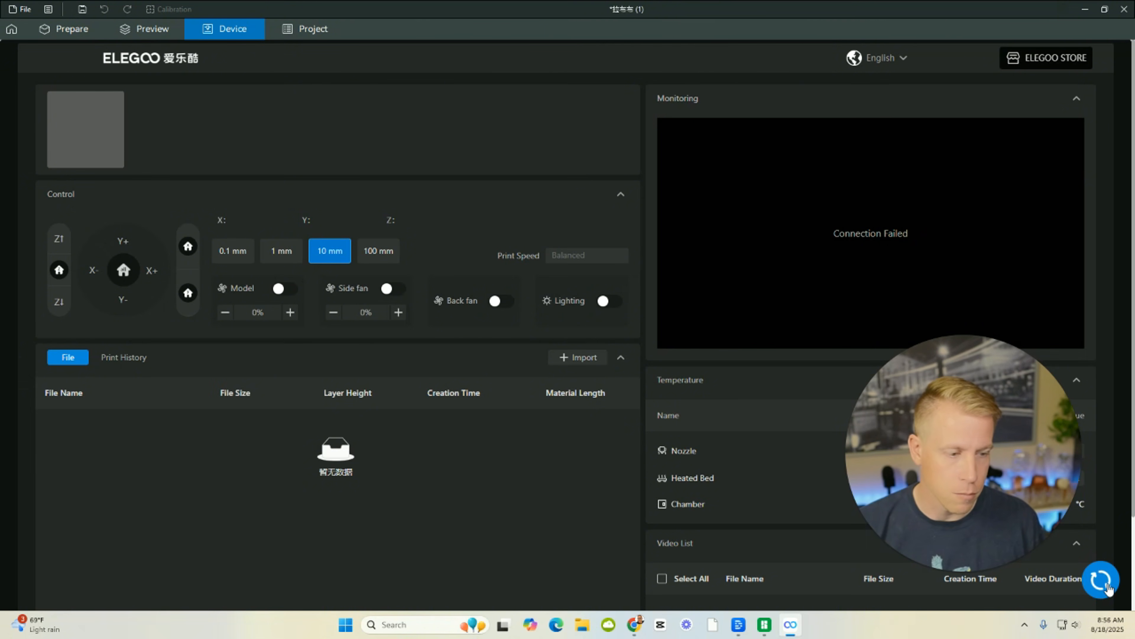
{"action": "left_click_drag", "start_coordinate": [1006, 442], "coordinate": [1022, 416]}
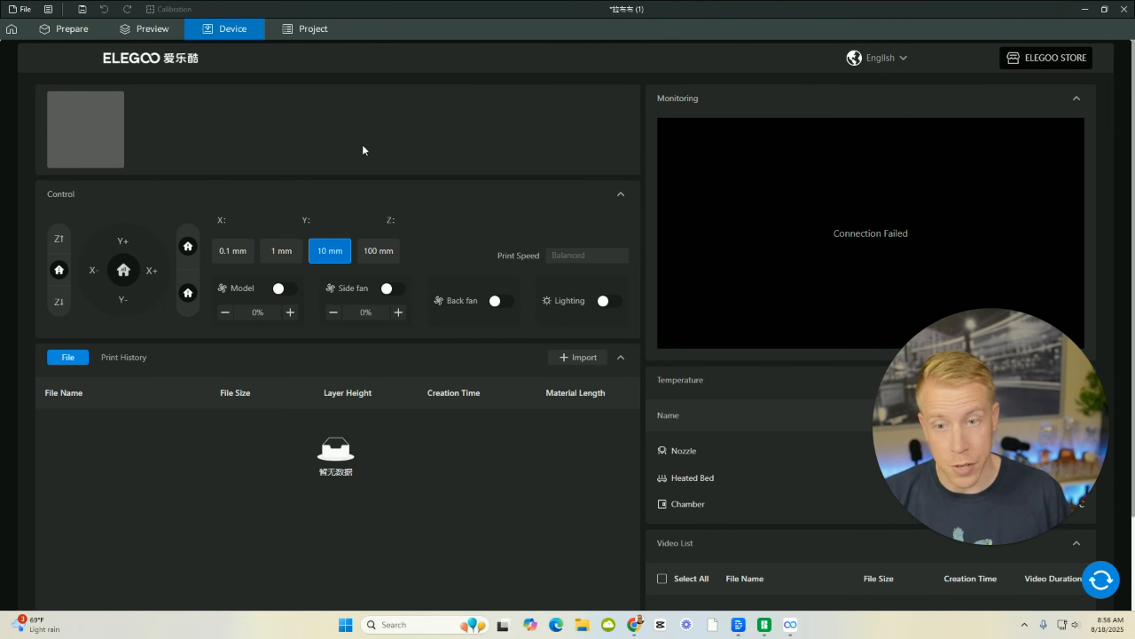
{"action": "left_click", "coordinate": [75, 29]}
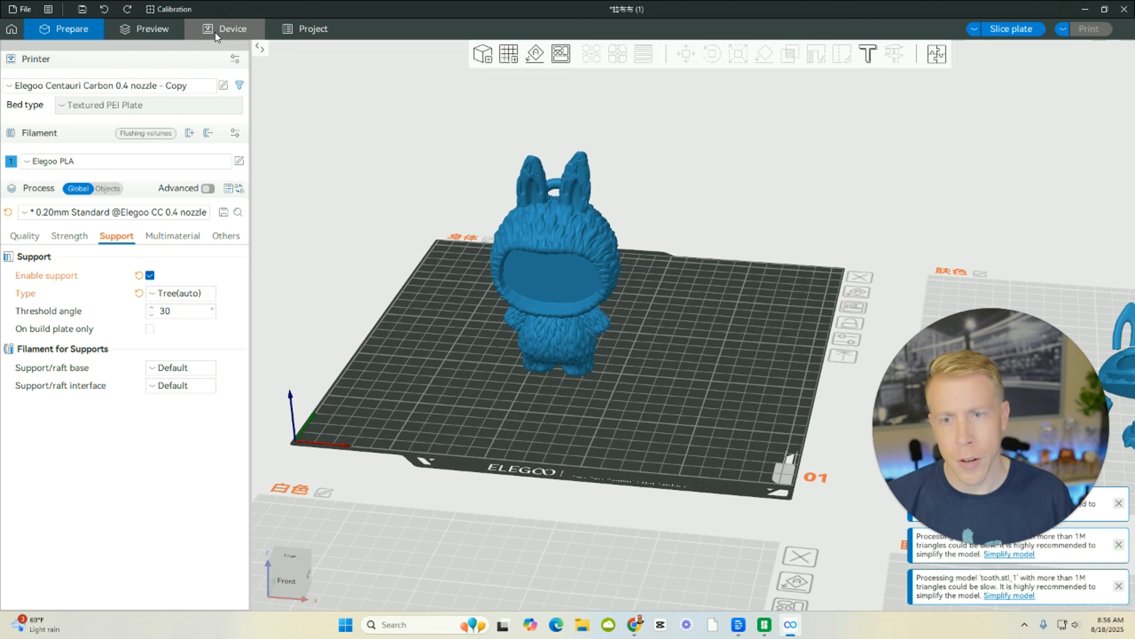
Slice the Labubu plate and review its toolpaths, tree supports, and the filament and time estimates.
{"action": "left_click", "coordinate": [165, 33]}
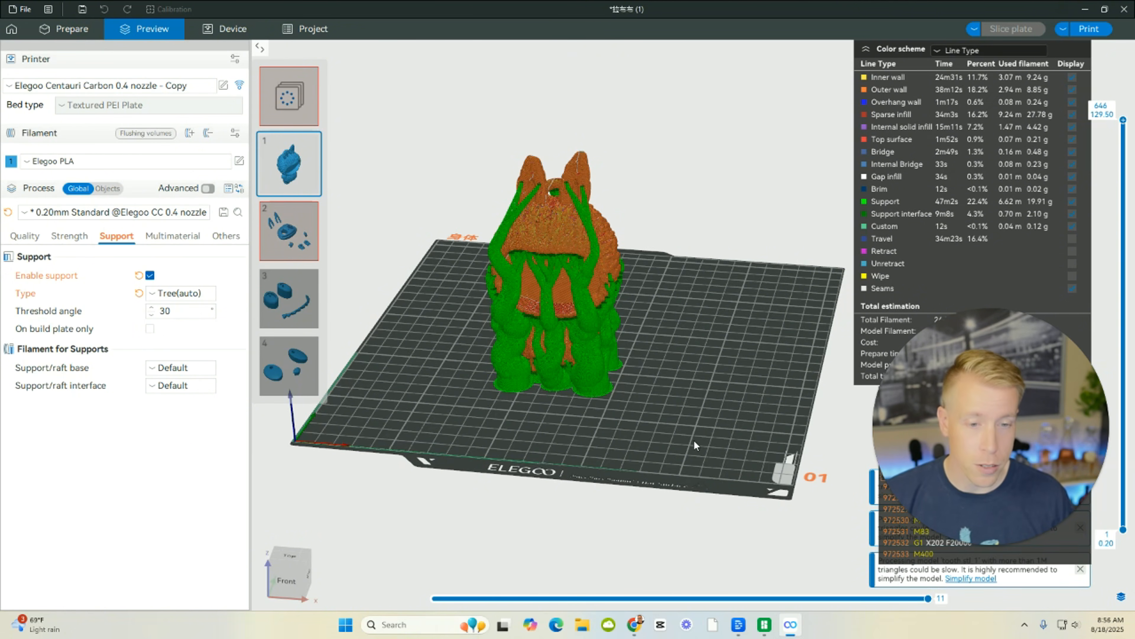
{"action": "left_click_drag", "start_coordinate": [694, 440], "coordinate": [672, 433]}
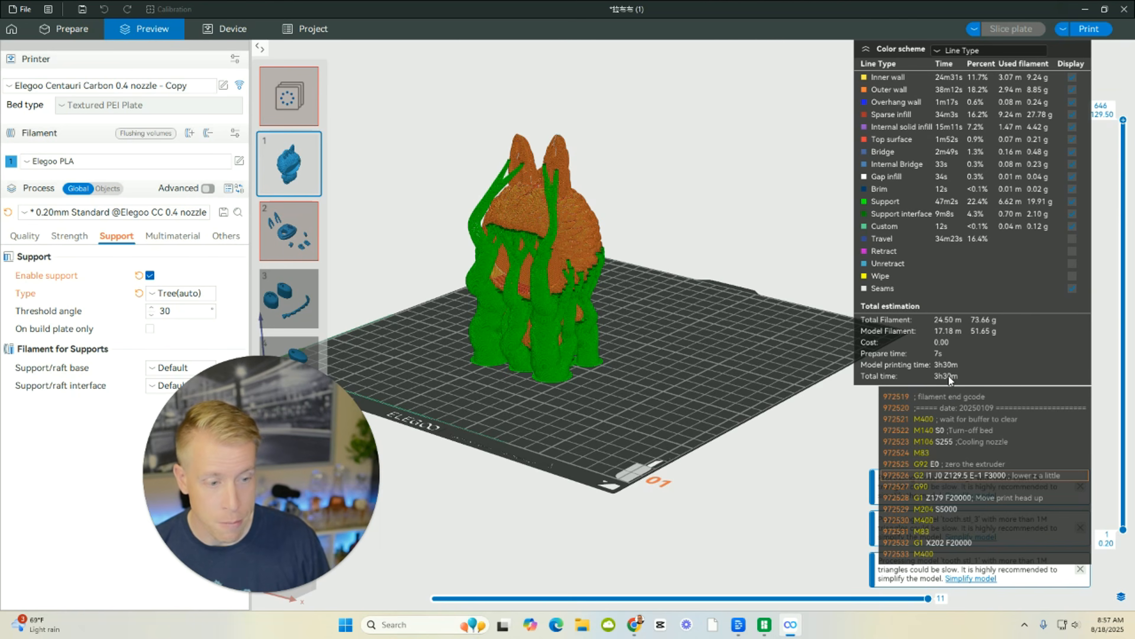
{"action": "left_click_drag", "start_coordinate": [721, 269], "coordinate": [699, 385]}
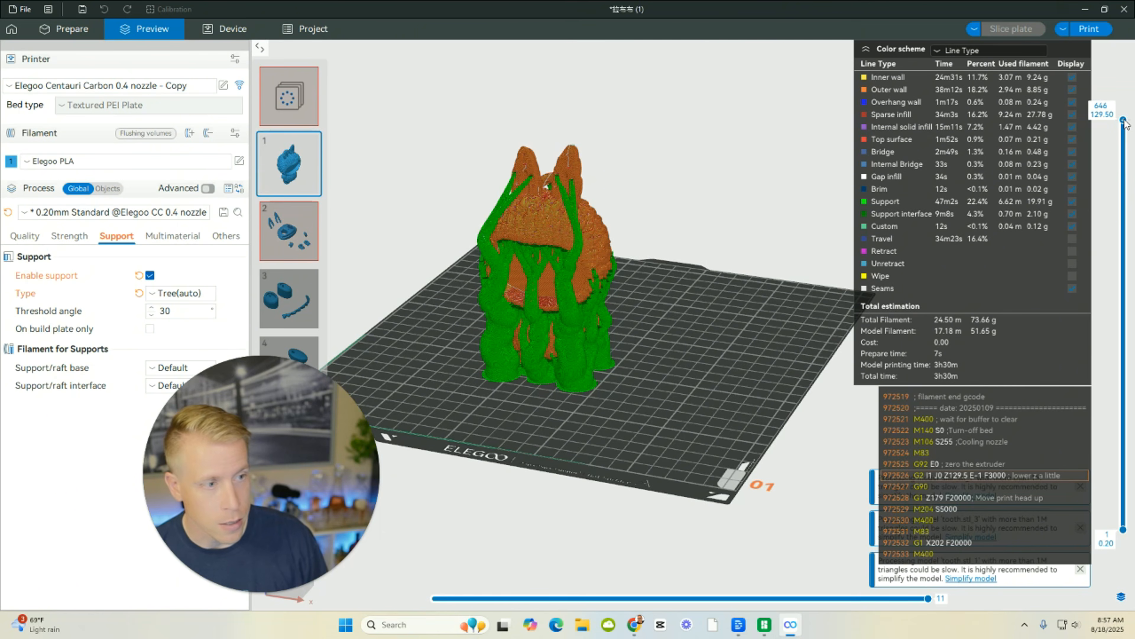
Scrub the sliced Labubu's layer range down to the first layer and up to layer 646, ending with all layers shown.
{"action": "left_click_drag", "start_coordinate": [1125, 125], "coordinate": [1112, 549]}
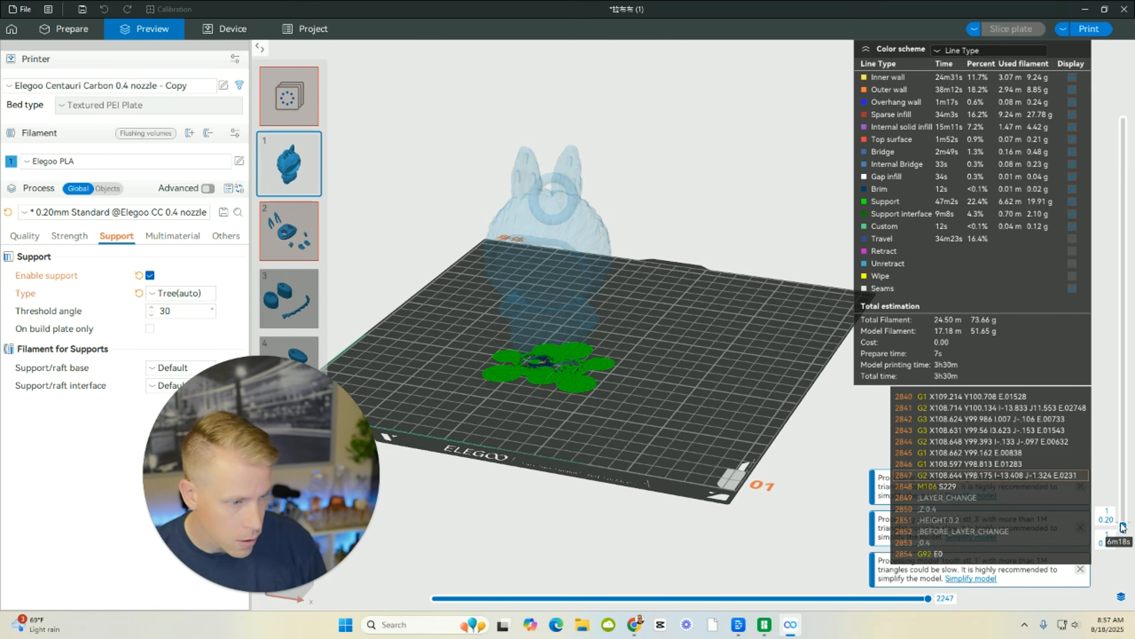
{"action": "left_click_drag", "start_coordinate": [1123, 529], "coordinate": [1134, 88]}
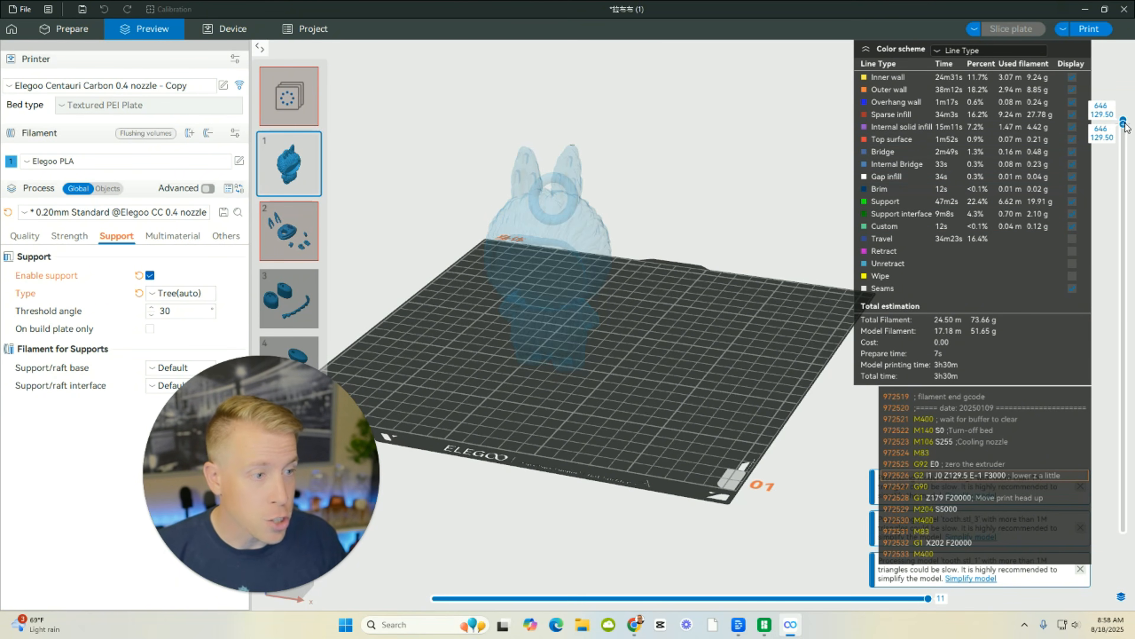
{"action": "left_click_drag", "start_coordinate": [1123, 123], "coordinate": [1123, 530]}
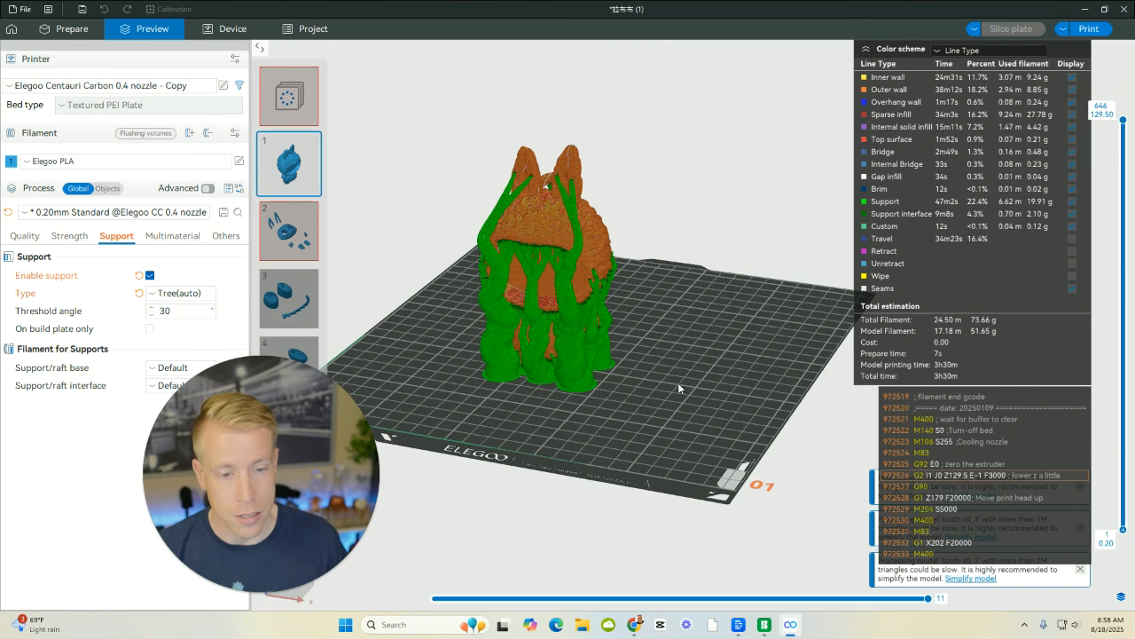
Inspect the tree supports around the sliced Labubu from several sides and compare the preview with the unsliced model.
{"action": "left_click_drag", "start_coordinate": [678, 383], "coordinate": [563, 301]}
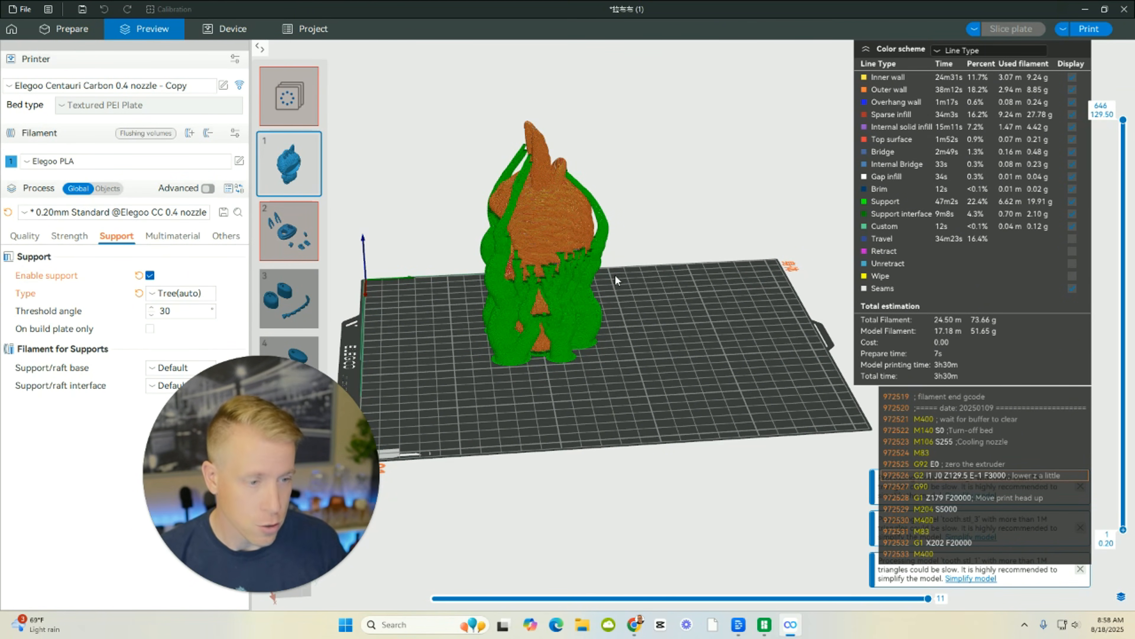
{"action": "left_click_drag", "start_coordinate": [568, 407], "coordinate": [611, 421]}
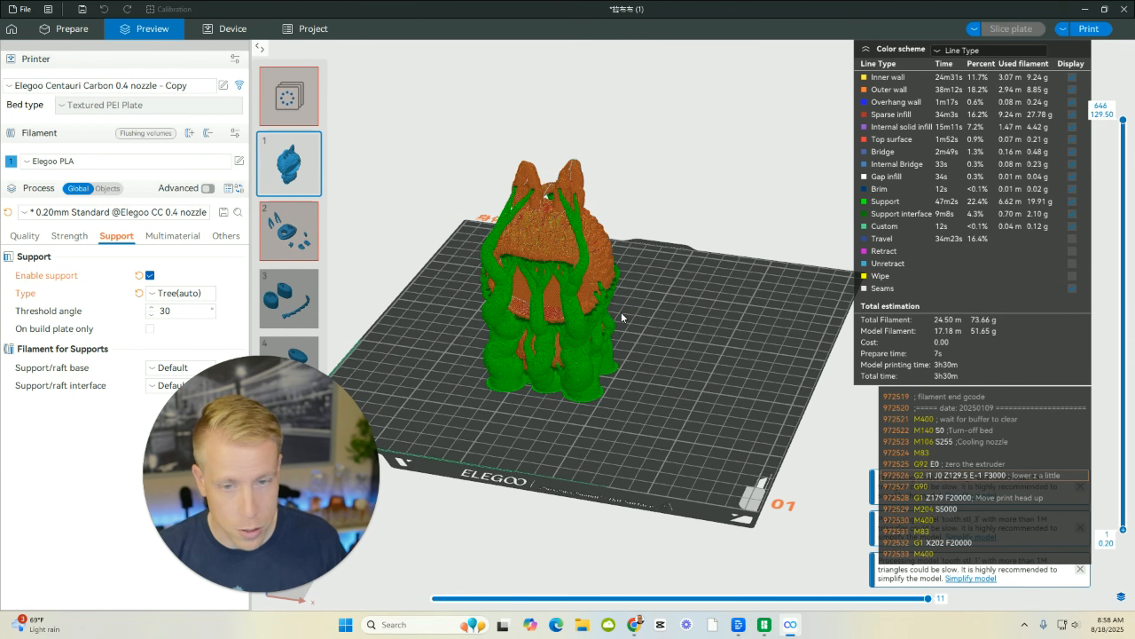
{"action": "left_click", "coordinate": [85, 31]}
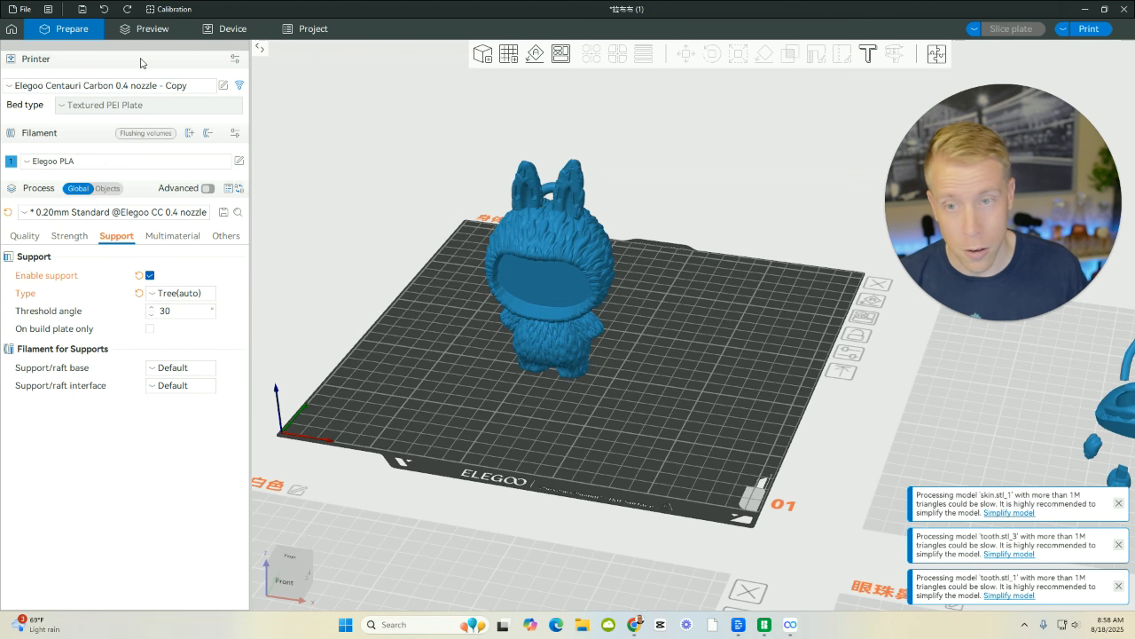
{"action": "left_click", "coordinate": [142, 29]}
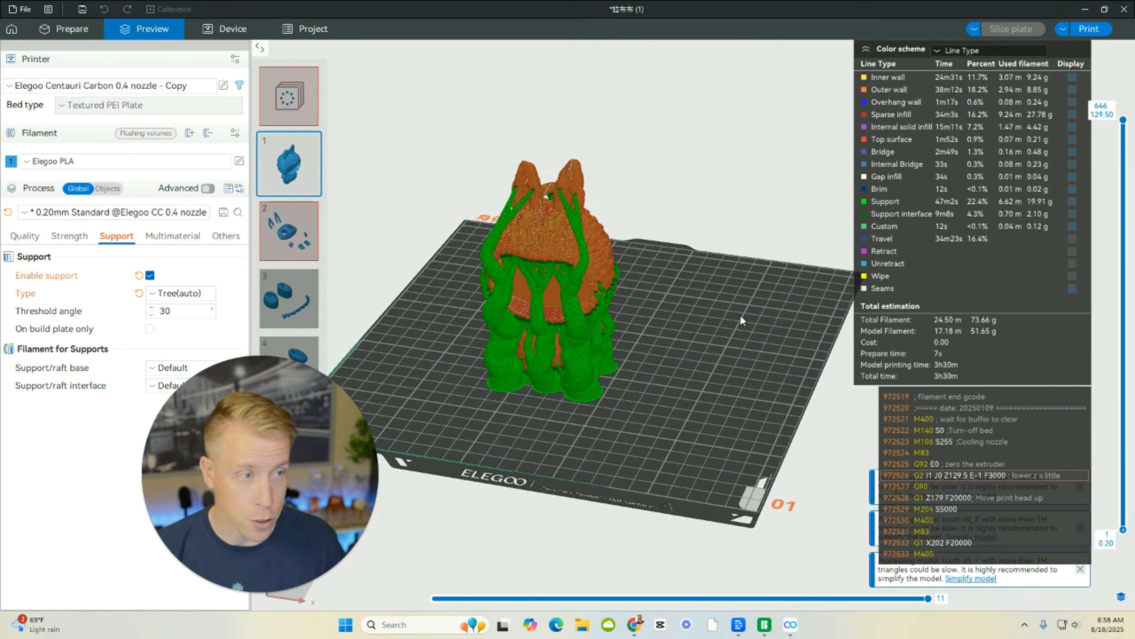
Try to send the sliced G-code to the printer with Upload and Print, Time-lapse and Heated Bed Leveling enabled for the Textured Build Plate (Side A).
{"action": "left_click", "coordinate": [1089, 29]}
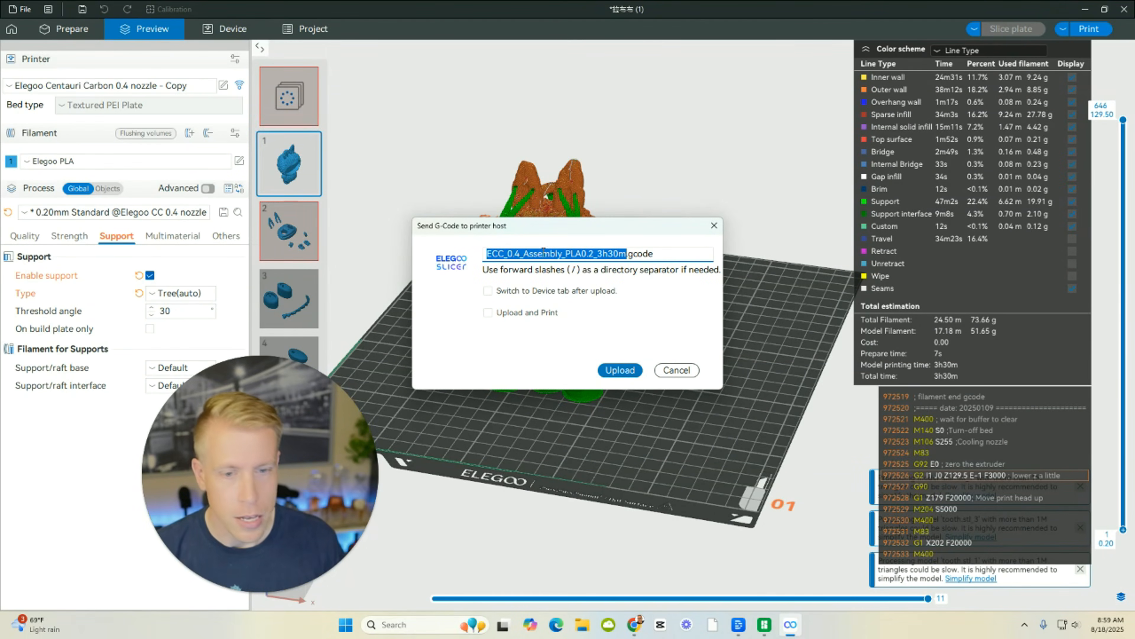
{"action": "left_click_drag", "start_coordinate": [559, 225], "coordinate": [552, 187]}
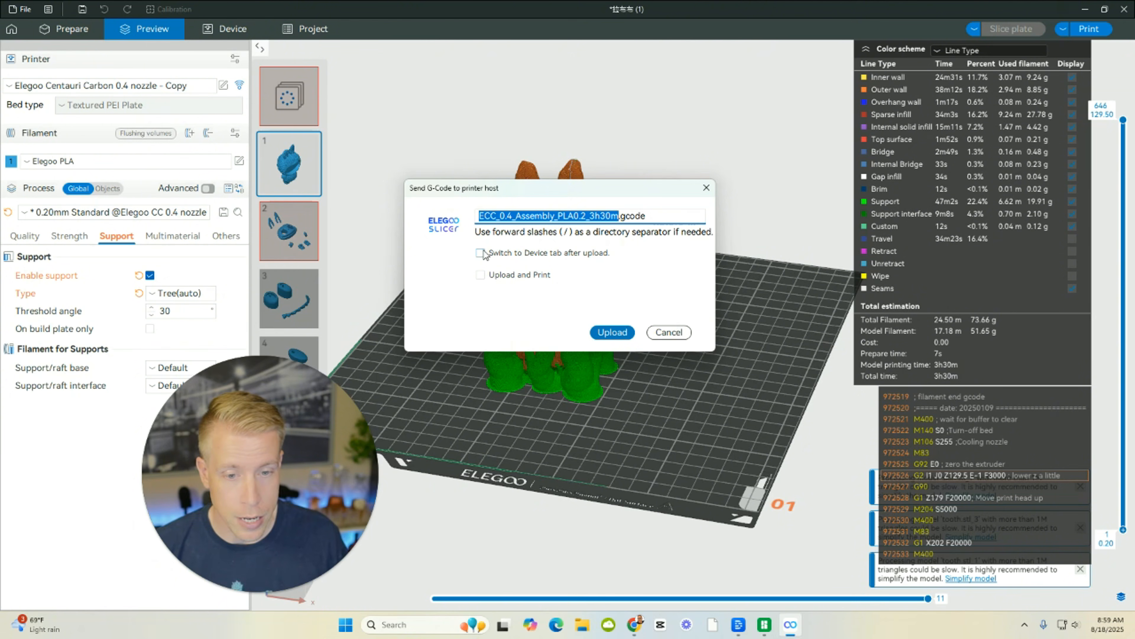
{"action": "left_click", "coordinate": [482, 276]}
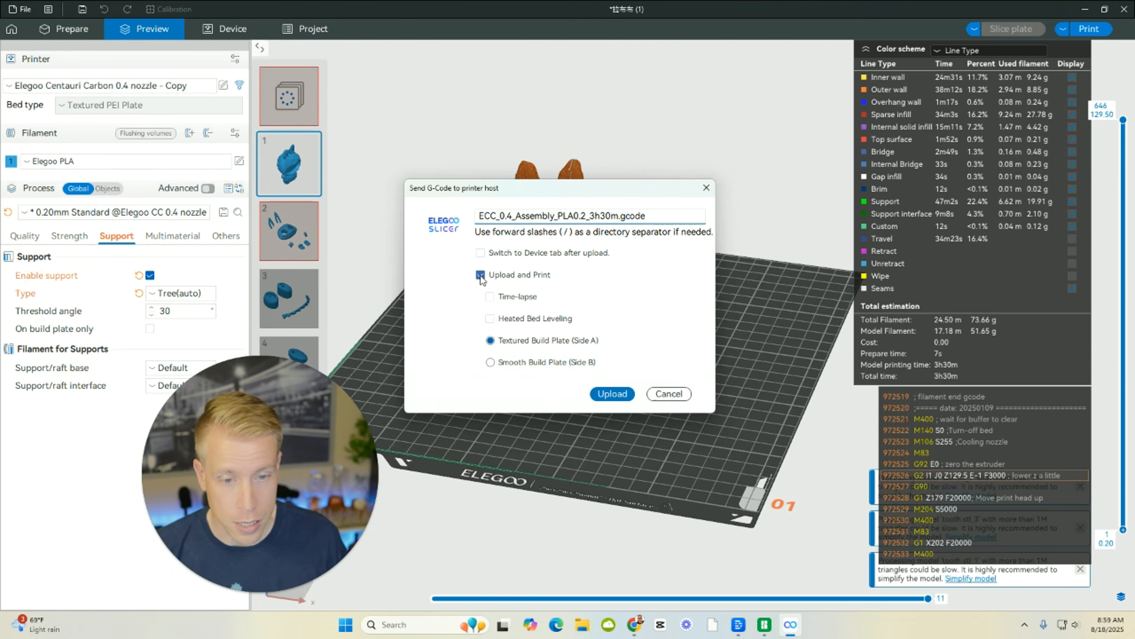
{"action": "left_click", "coordinate": [490, 297]}
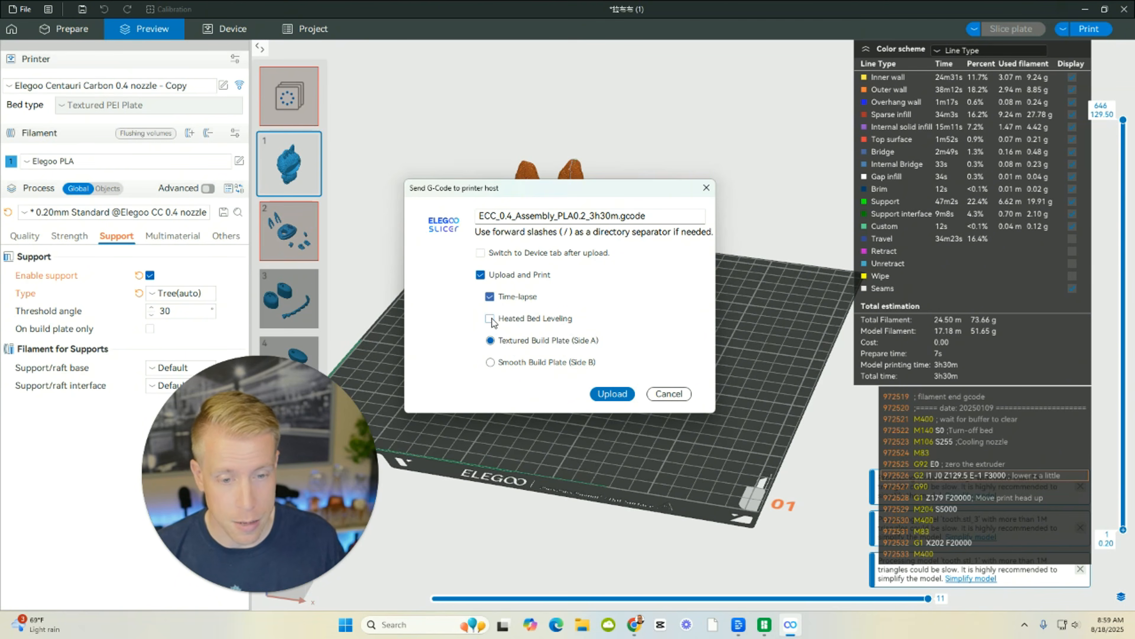
{"action": "left_click", "coordinate": [491, 318]}
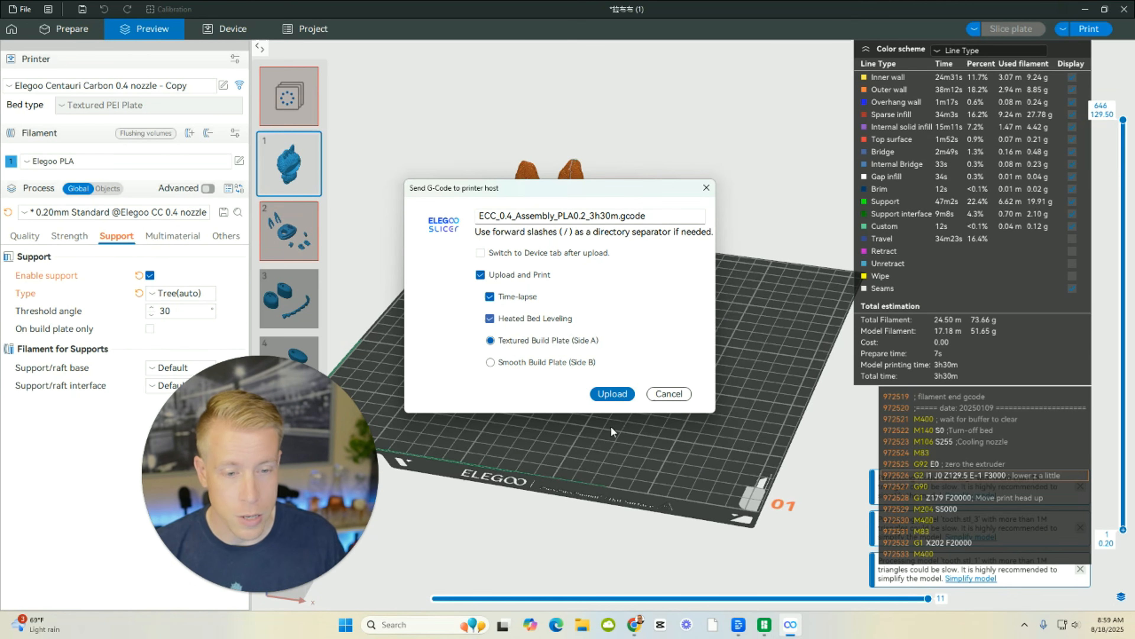
{"action": "left_click", "coordinate": [619, 395]}
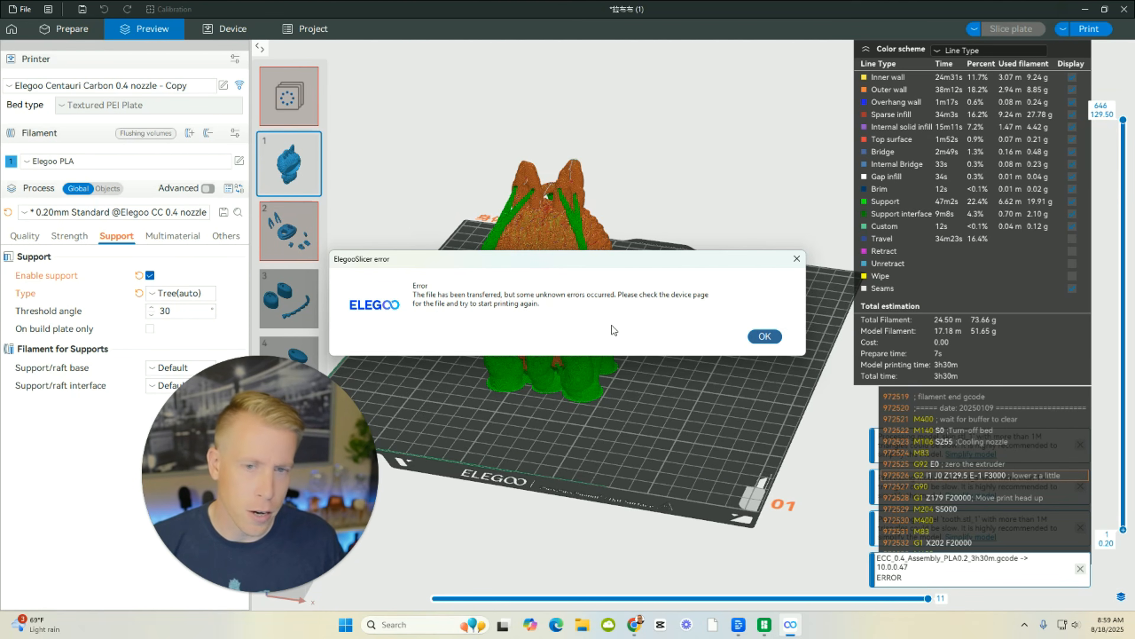
{"action": "left_click", "coordinate": [768, 337]}
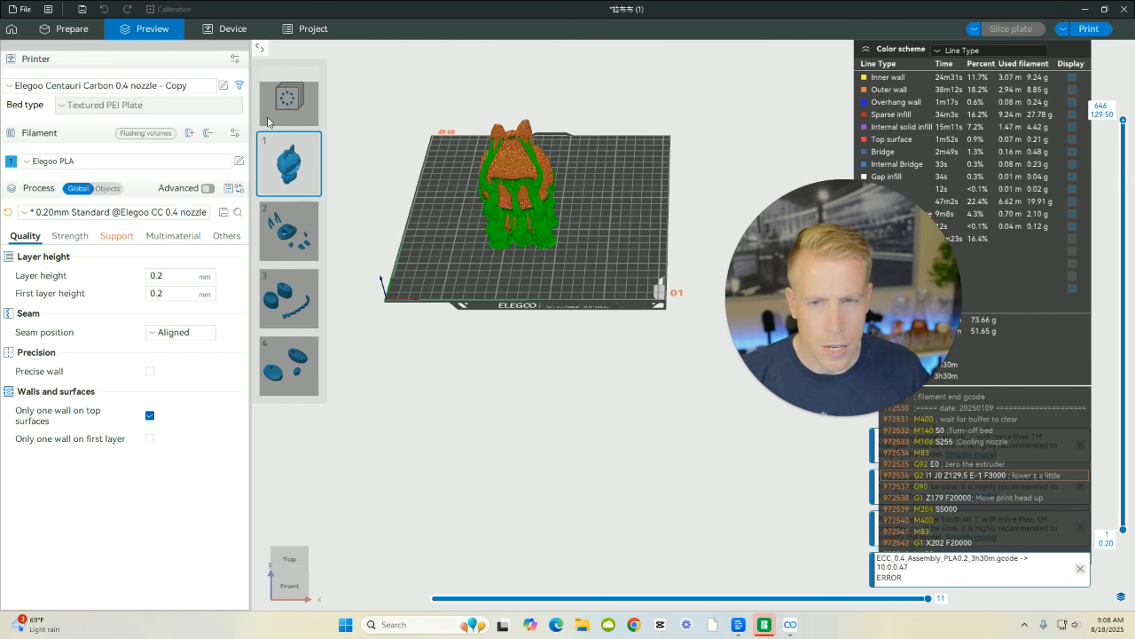
Check the files stored on the printer, show the print options for the 3DBenchy file, and return to the sliced preview.
{"action": "left_click", "coordinate": [225, 28]}
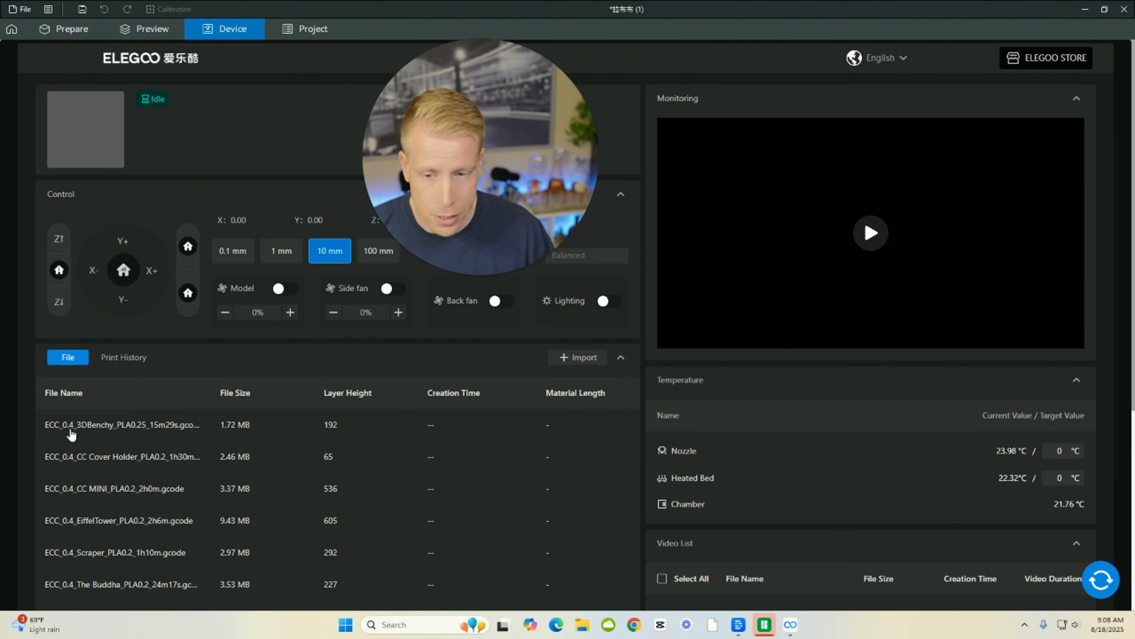
{"action": "left_click", "coordinate": [159, 430]}
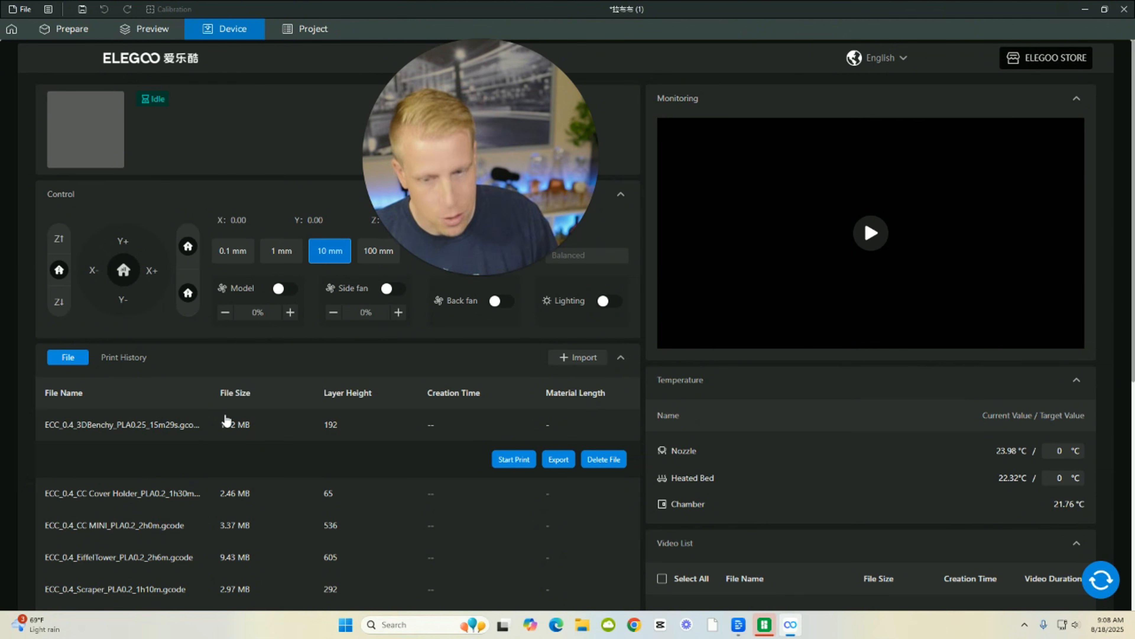
{"action": "left_click", "coordinate": [158, 34]}
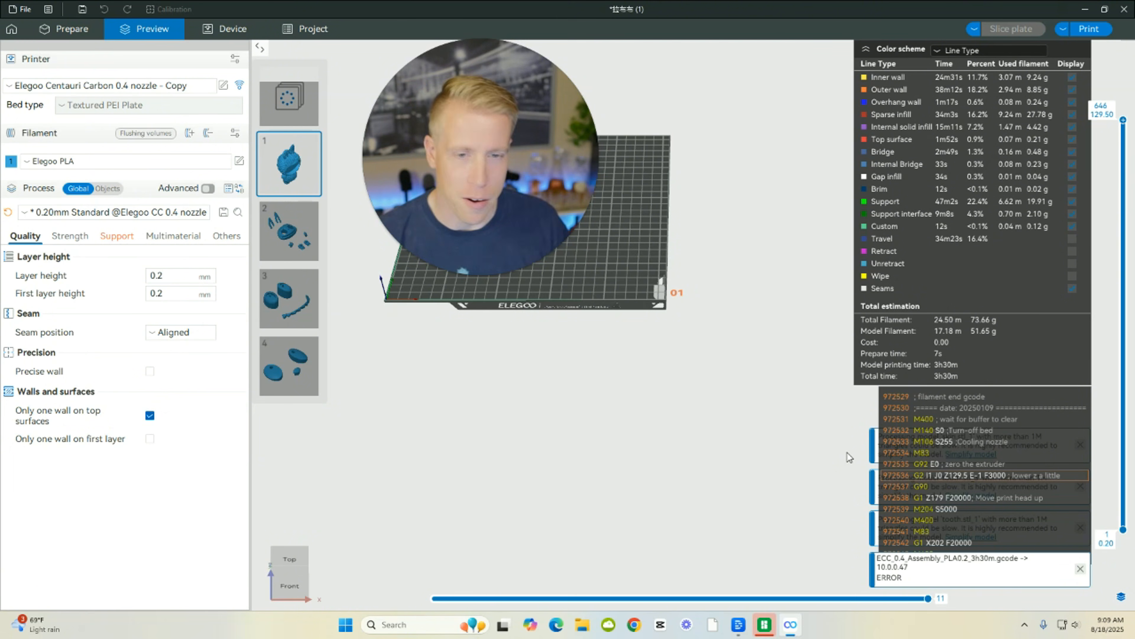